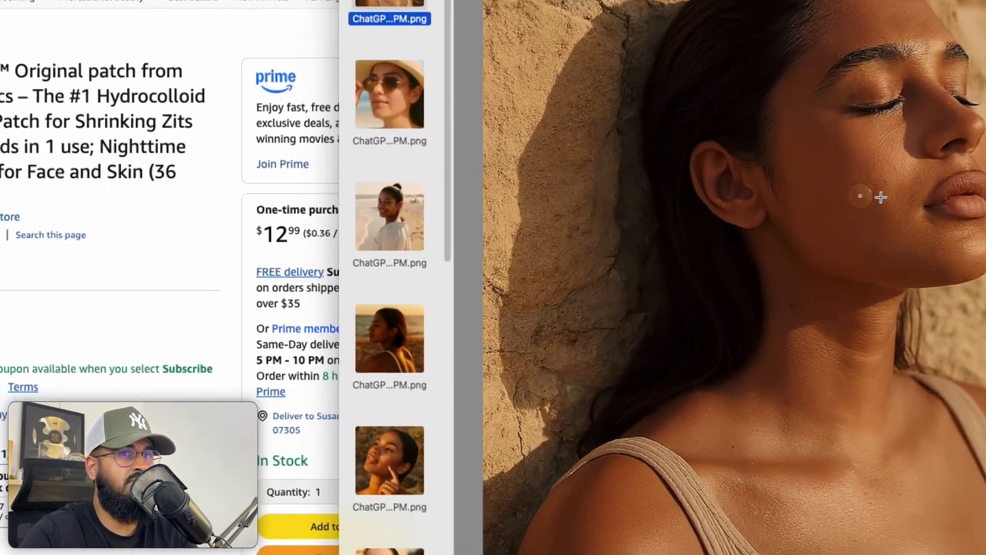
Step: Look through the generated Mighty Patch campaign images, from the stone wall portrait to the hand mirror portrait
key("Down")
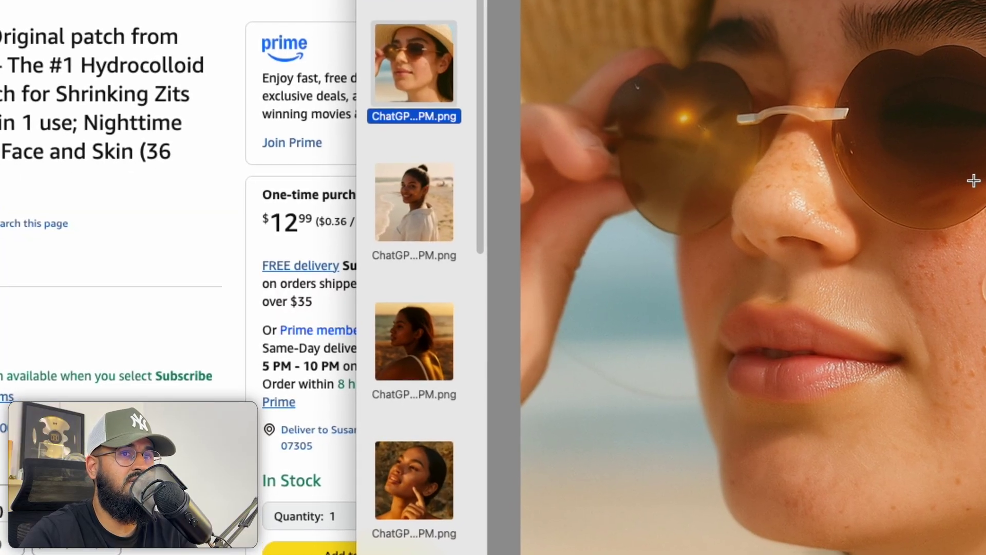
key("Down")
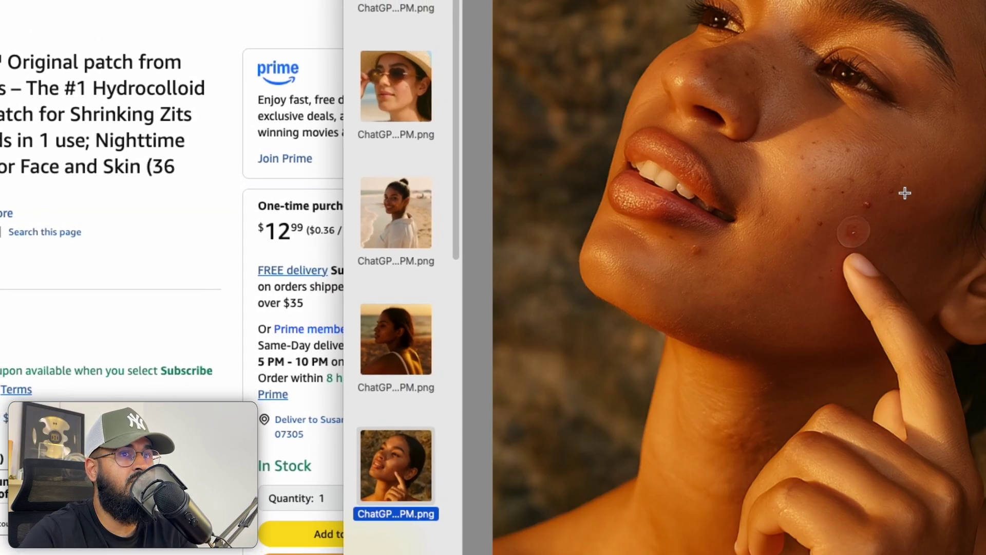
key("Down")
scroll(864, 200, "down", 10)
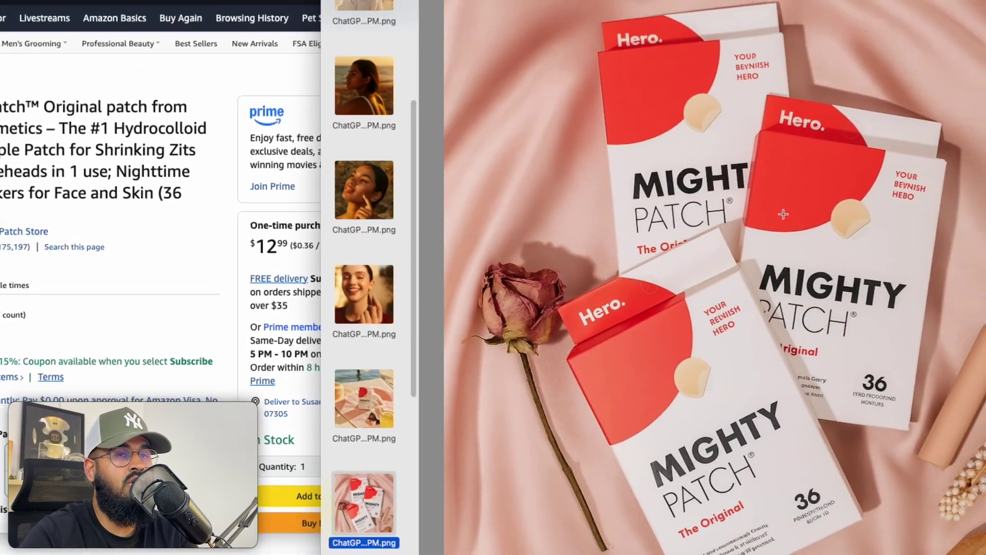
scroll(783, 214, "down", 10)
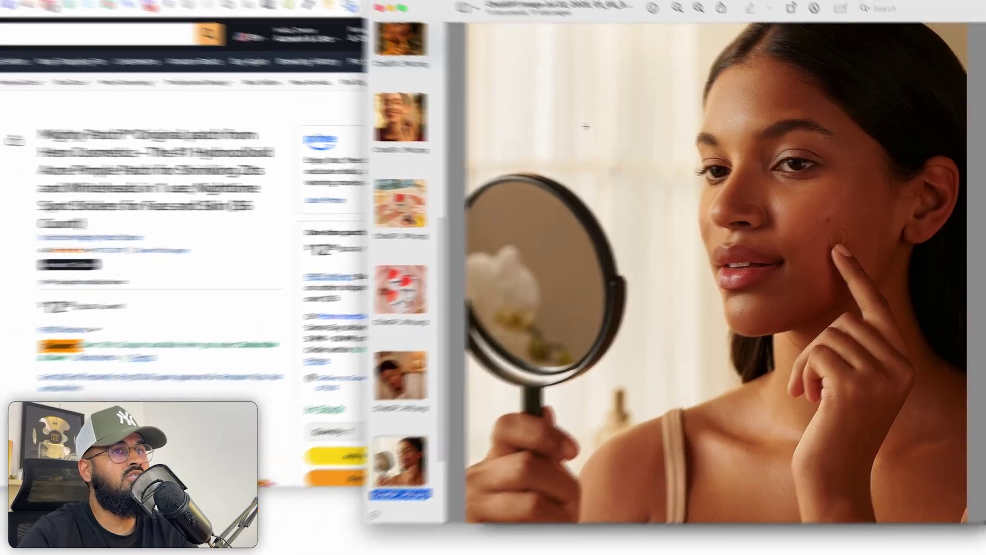
scroll(555, 116, "up", 10)
scroll(708, 151, "up", 10)
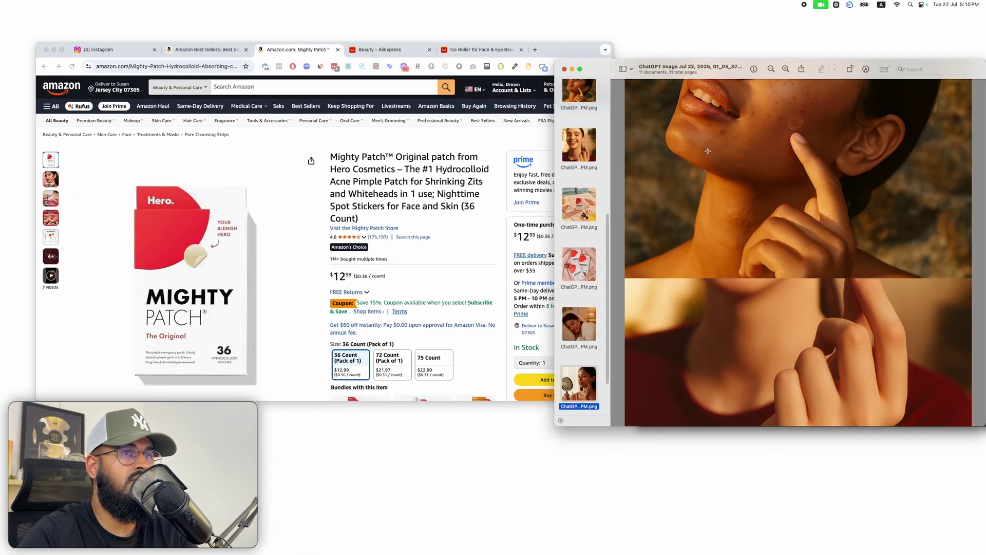
Step: Place the image viewer and the 0722.mp4 video side by side, and play the video
left_click_drag(743, 72, 321, 72)
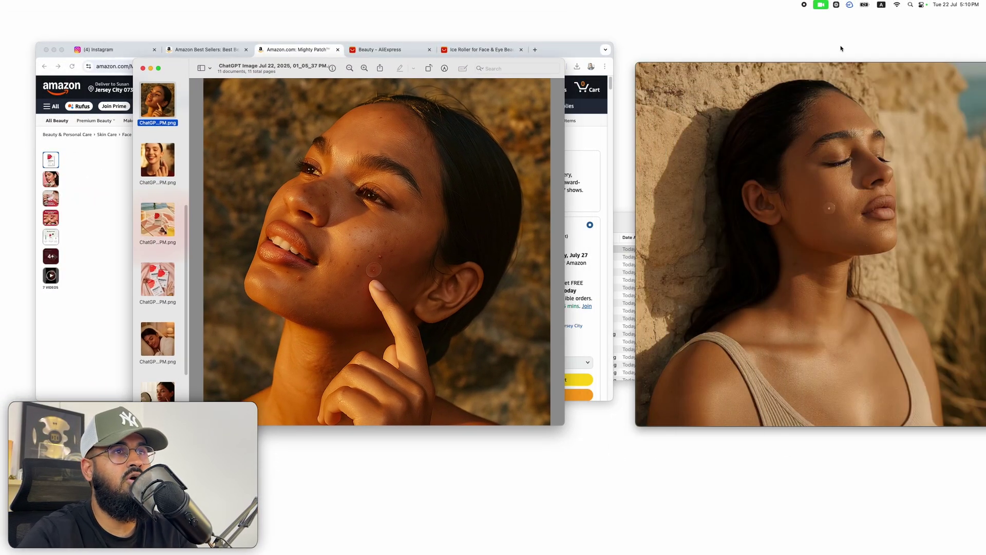
left_click_drag(814, 67, 725, 55)
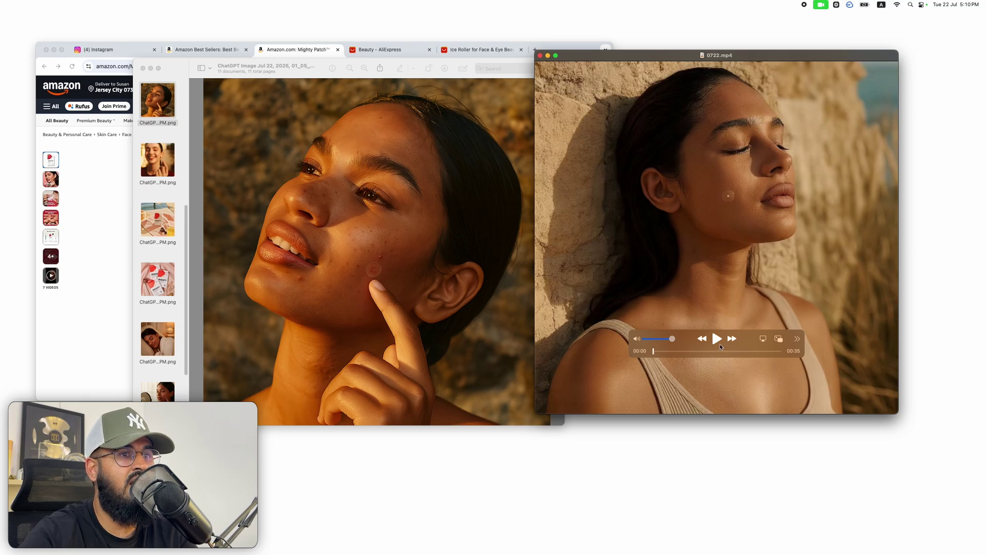
left_click(715, 340)
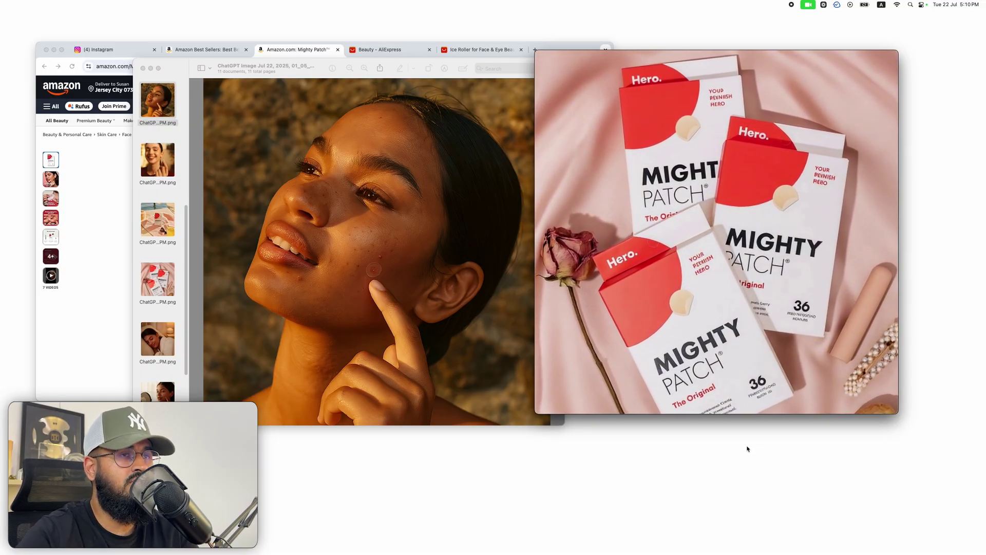
left_click(694, 351)
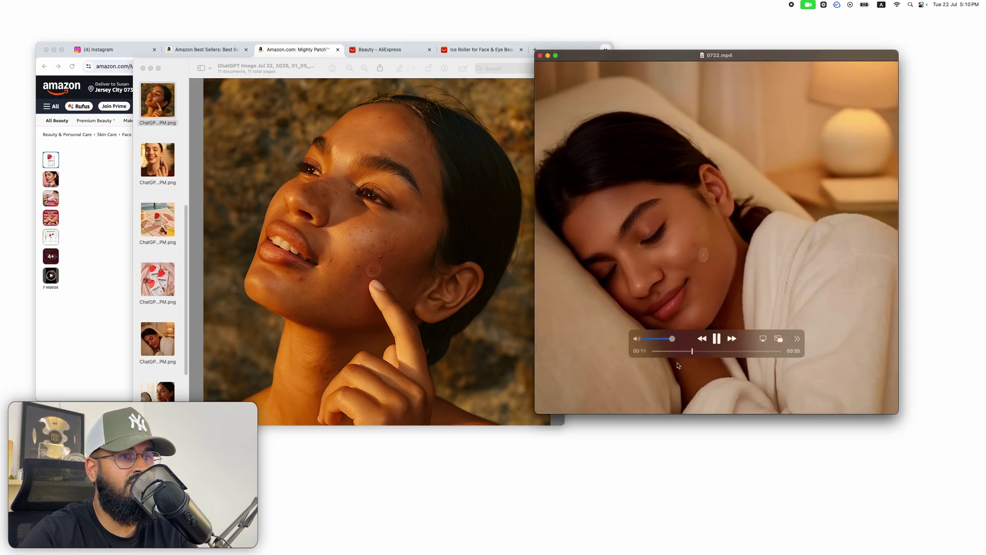
mouse_move(694, 352)
left_mouse_down()
mouse_move(769, 358)
mouse_move(692, 344)
left_mouse_up()
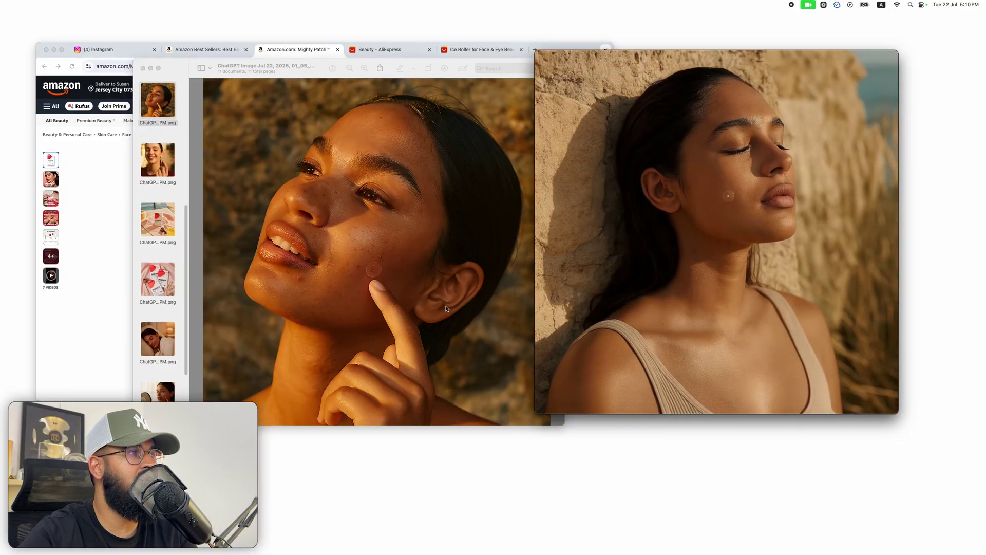
Step: Bring the Amazon Mighty Patch product page forward and place the playing 0722.mp4 video beside it
left_click(110, 247)
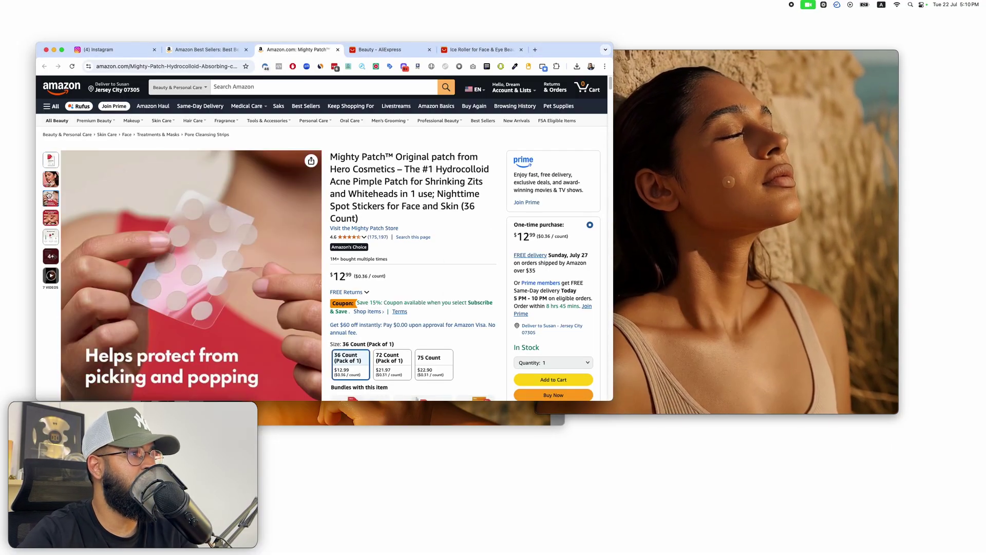
left_click(689, 281)
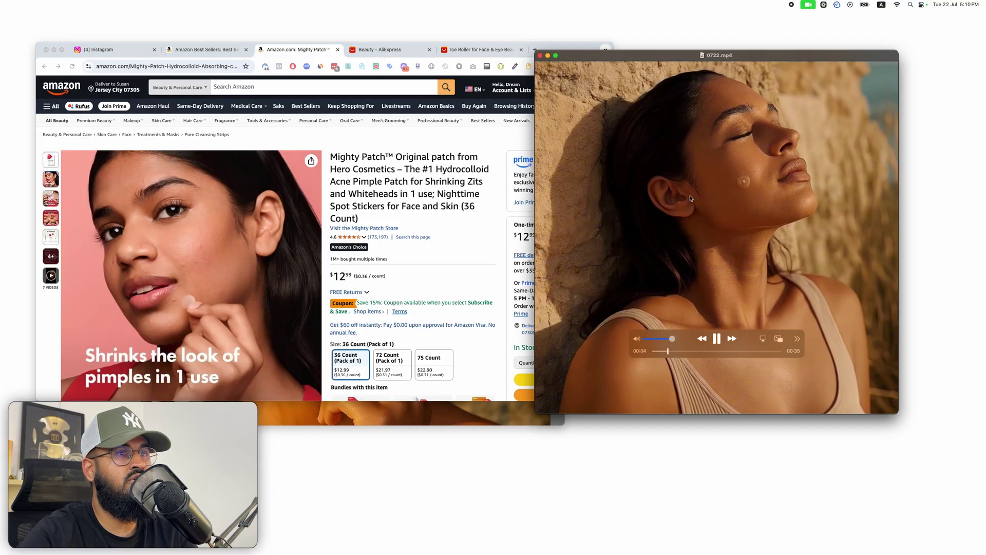
left_click_drag(689, 280, 768, 288)
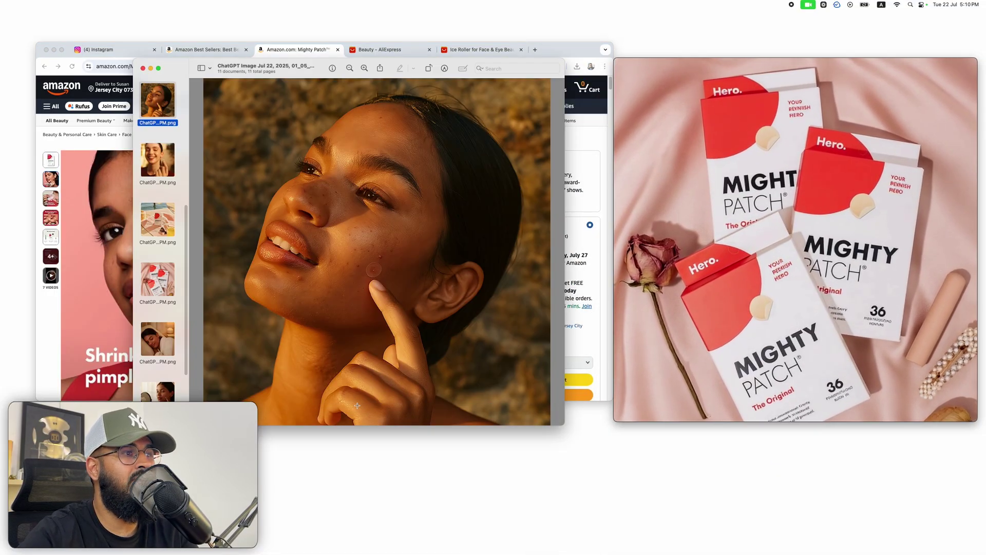
Step: Bring the image viewer forward and step through the remaining campaign images to the hand mirror portrait, returning to an earlier one
left_click(357, 411)
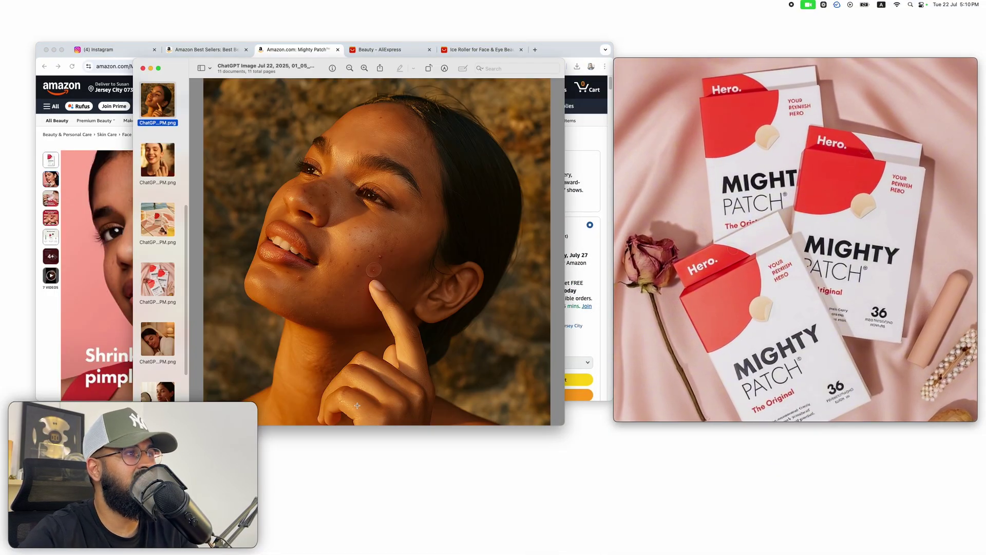
key("Down")
key("Down")
key("Down")
key("Down")
key("Down")
scroll(165, 129, "up", 3)
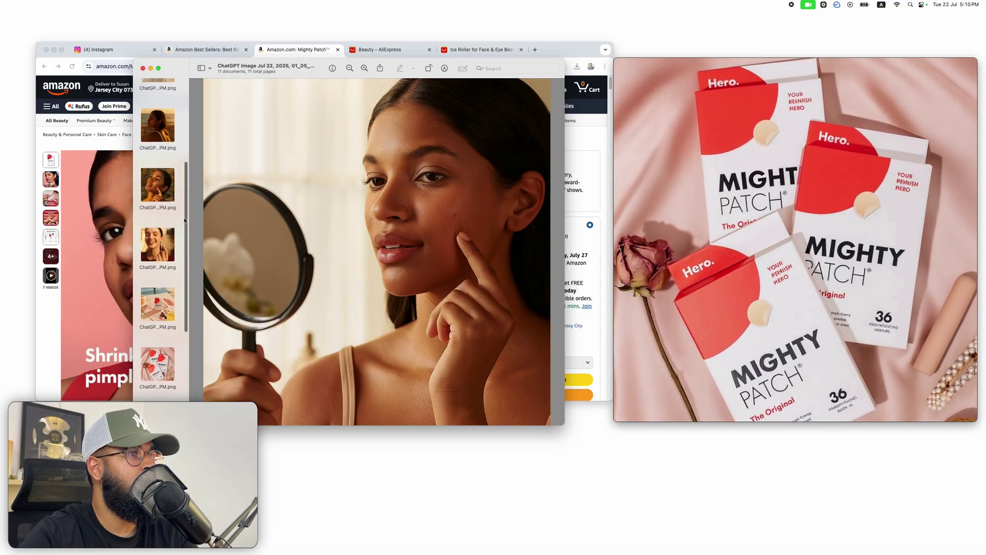
left_click(166, 129)
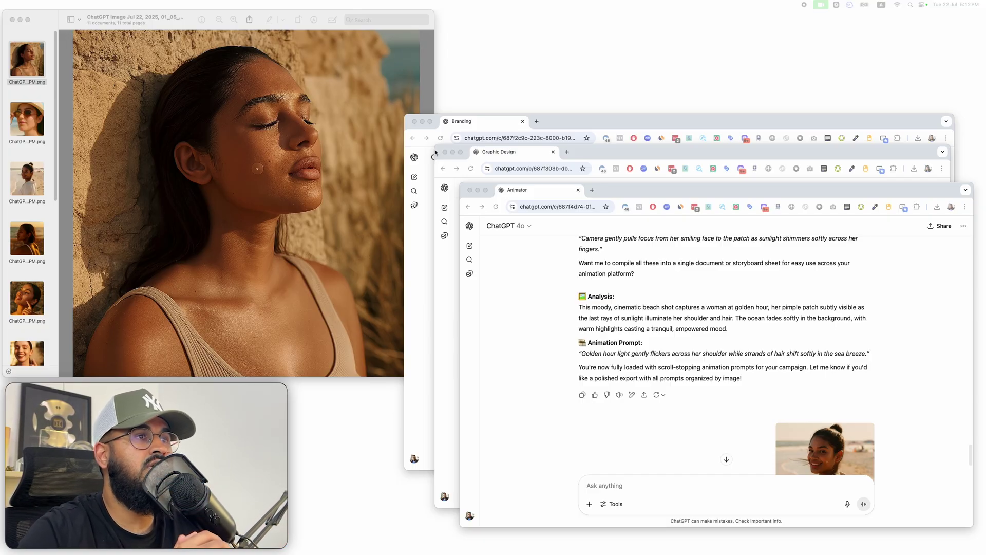
Step: Review the beach portraits in the image set and return to the stone wall portrait
left_click(245, 137)
scroll(243, 137, "down", 5)
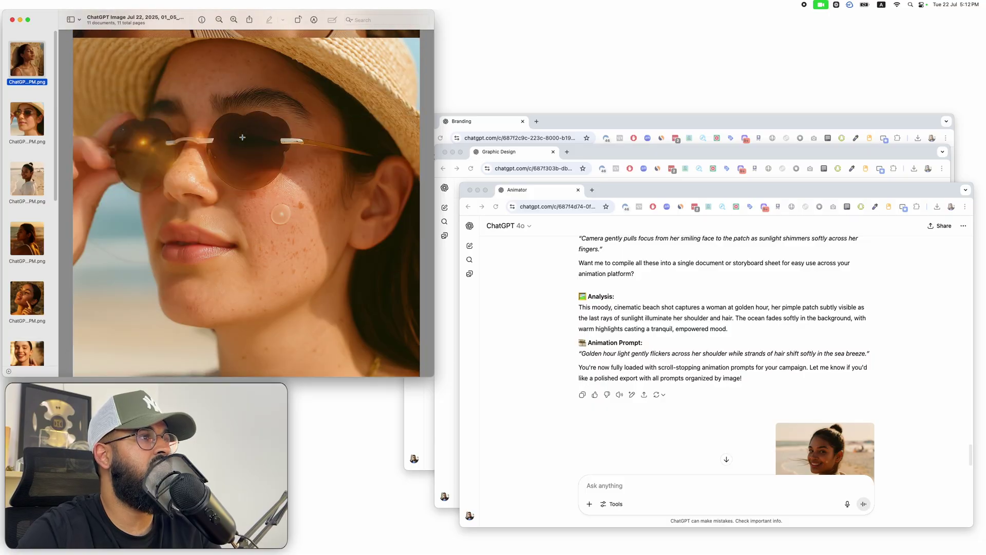
scroll(242, 137, "down", 15)
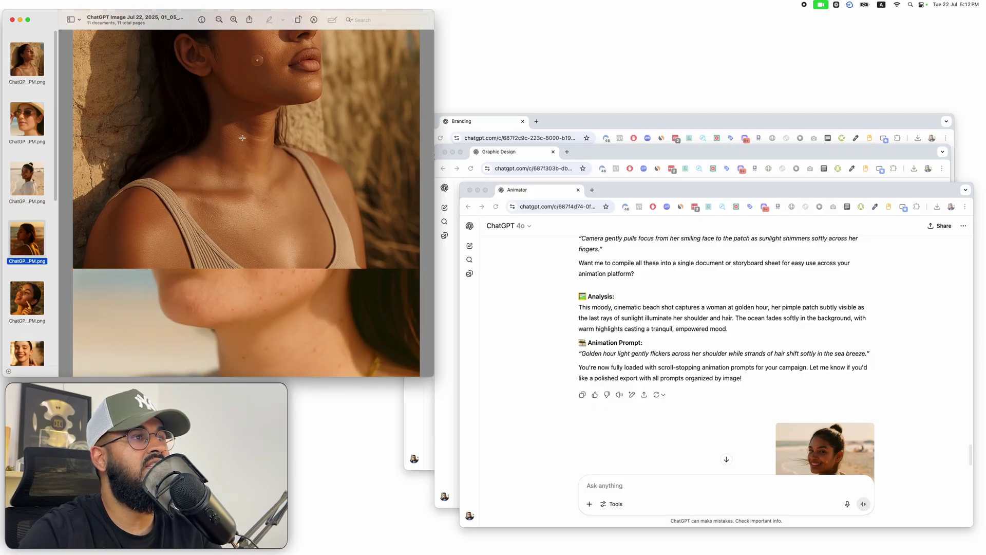
scroll(242, 137, "up", 15)
Step: Show the Branding, Graphic Design and Animator ChatGPT conversations in turn
left_click(604, 131)
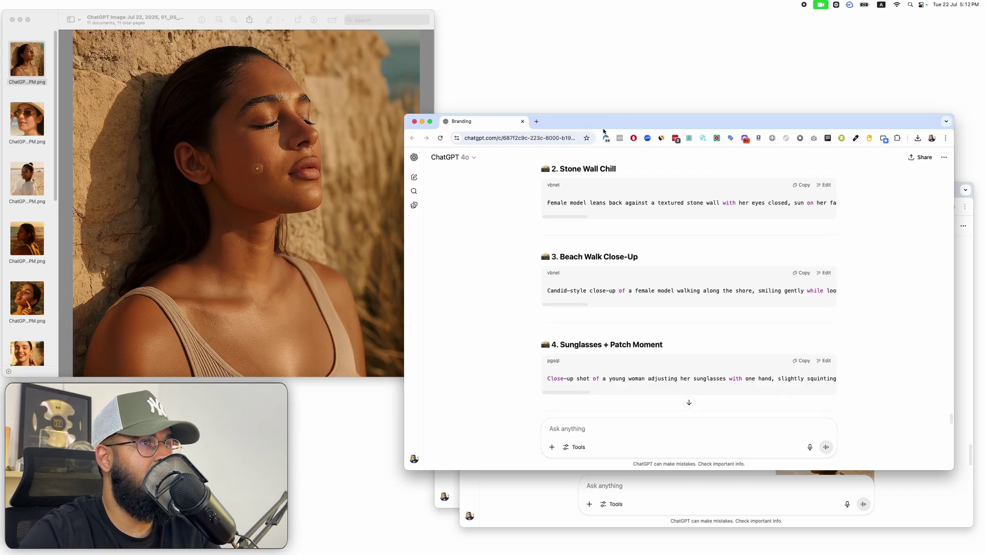
left_click(446, 489)
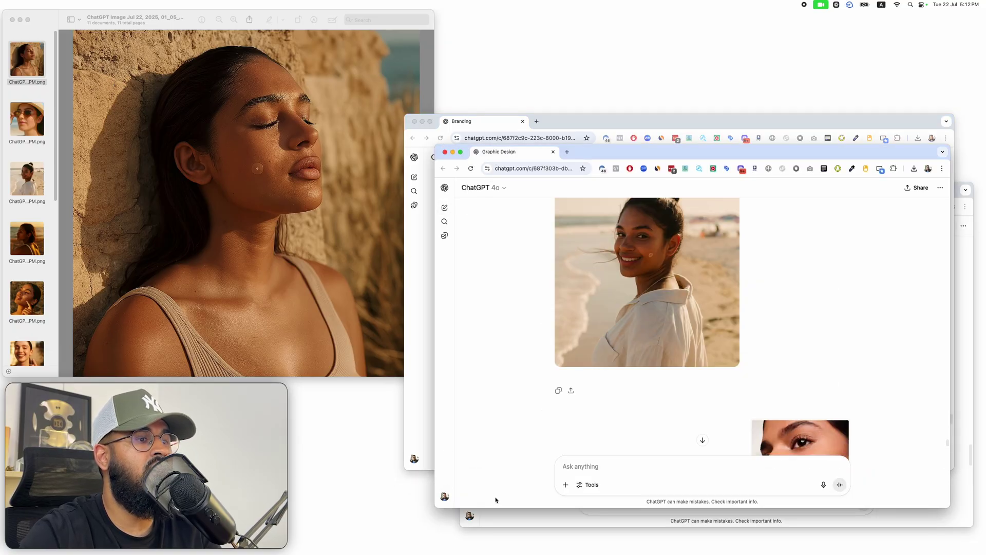
left_click(505, 529)
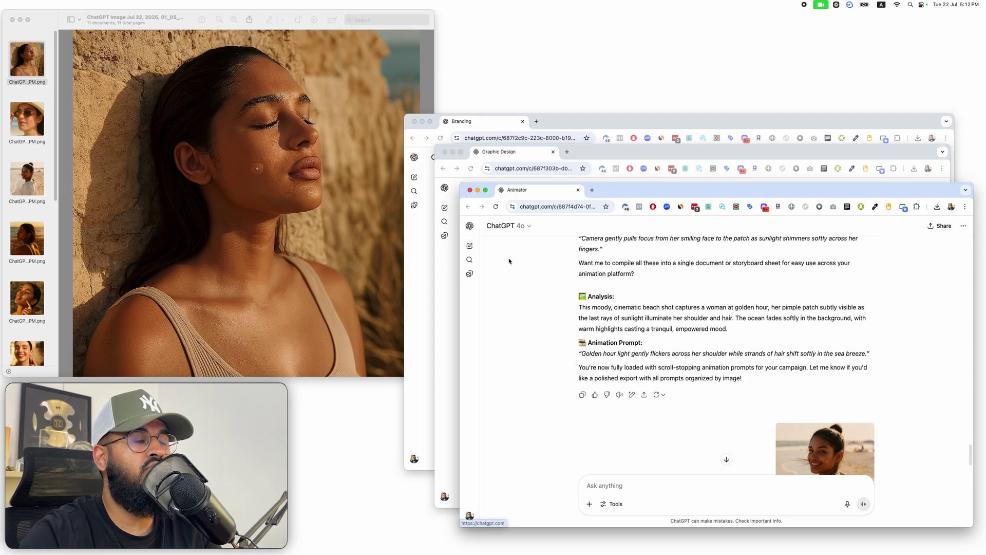
Step: Open a new ChatGPT chat in its own window in front of the Animator conversation and close it again
right_click(470, 247)
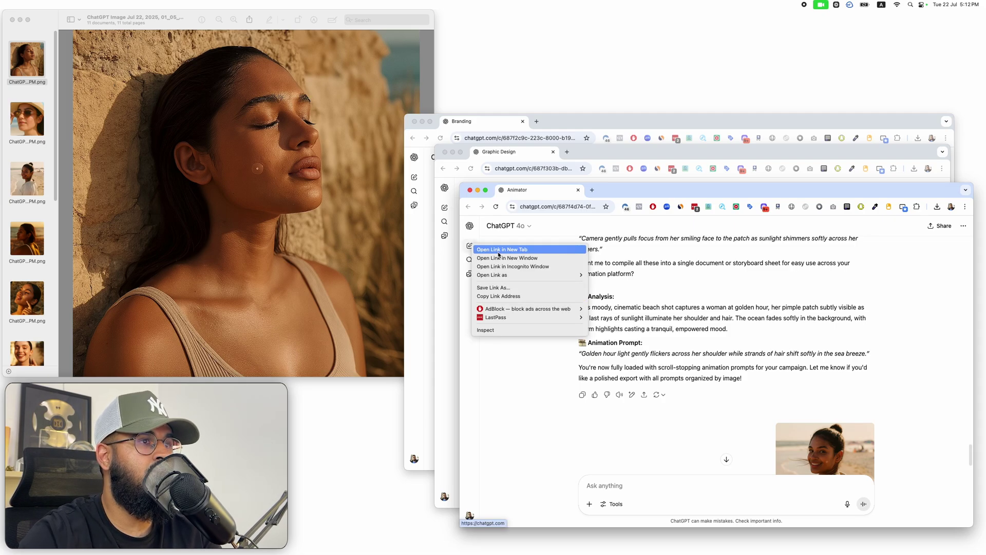
left_click(498, 254)
left_click(621, 194)
left_click_drag(620, 195, 621, 241)
left_click_drag(683, 244, 699, 217)
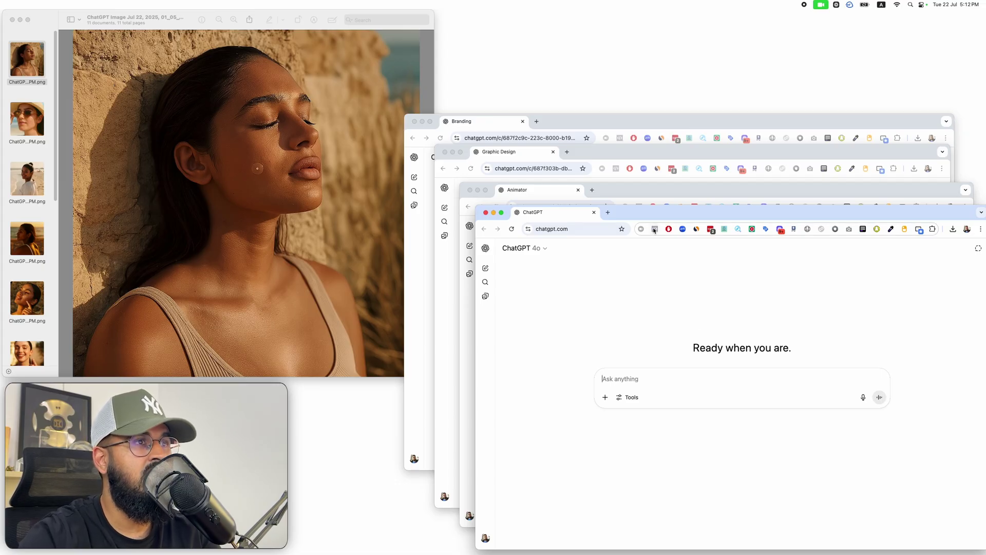
left_click(594, 212)
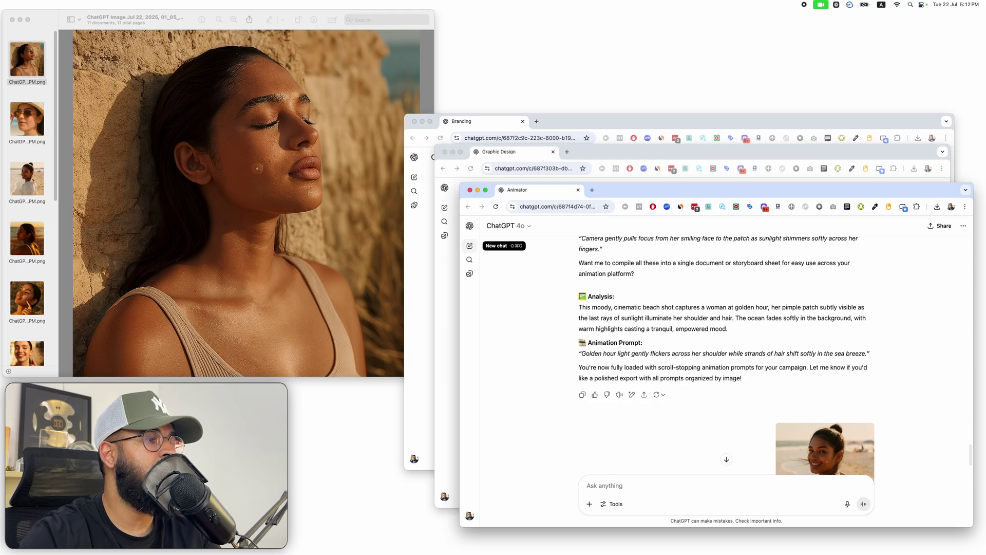
Step: Bring up the Amazon Mighty Patch product page and close its window
left_click_drag(370, 554, 460, 50)
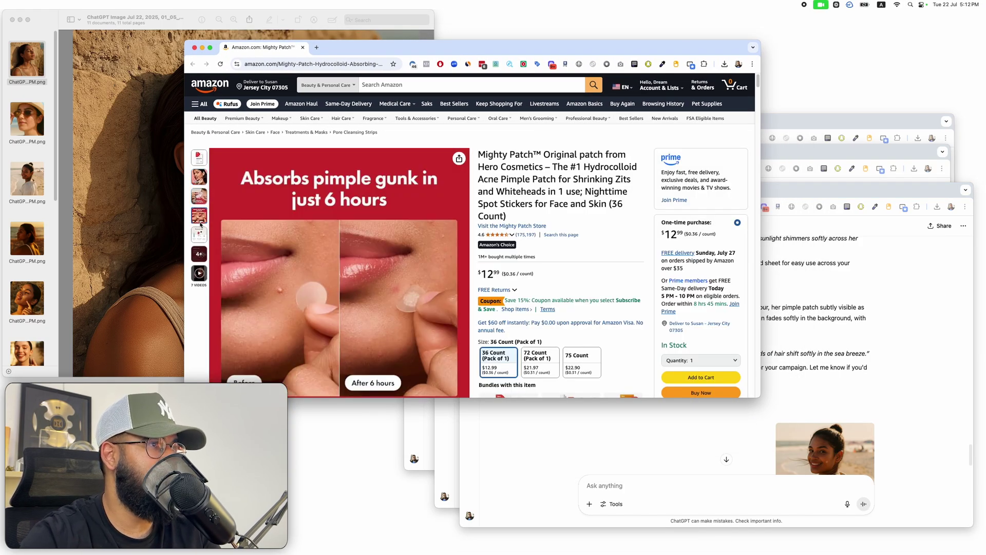
key("super+w")
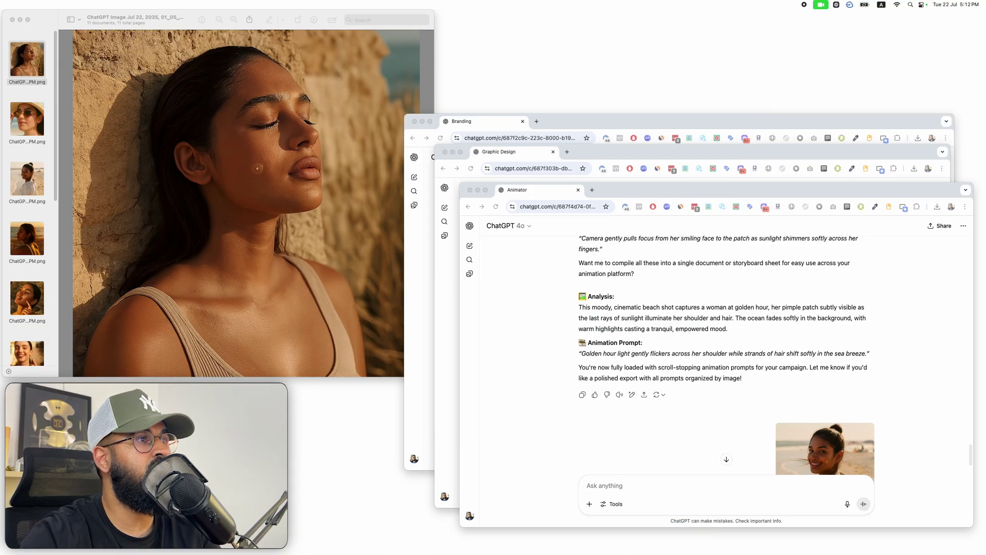
Step: Scroll through the whole set of campaign images, including the product shots, and back to the beach portraits
left_click(224, 72)
scroll(224, 72, "down", 7)
scroll(224, 71, "down", 15)
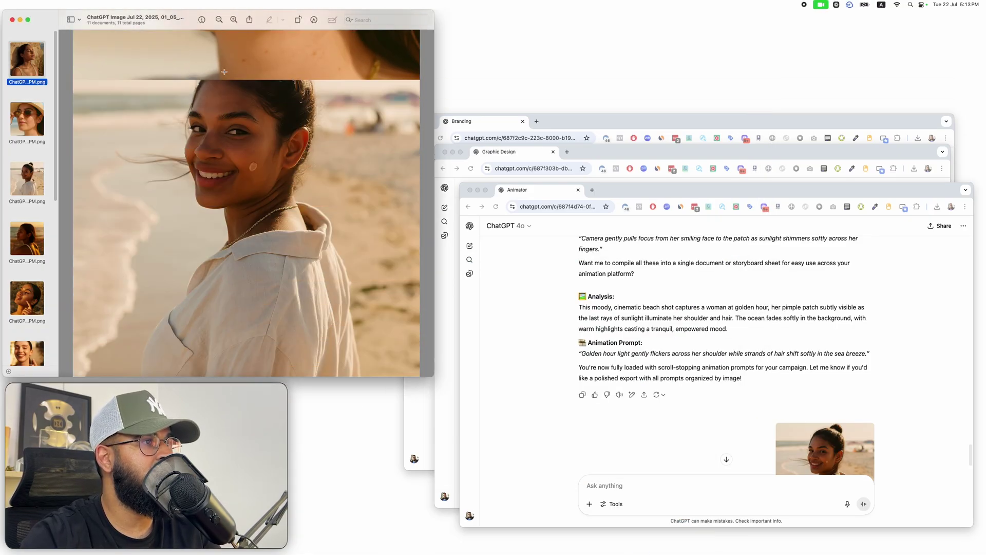
scroll(224, 71, "down", 15)
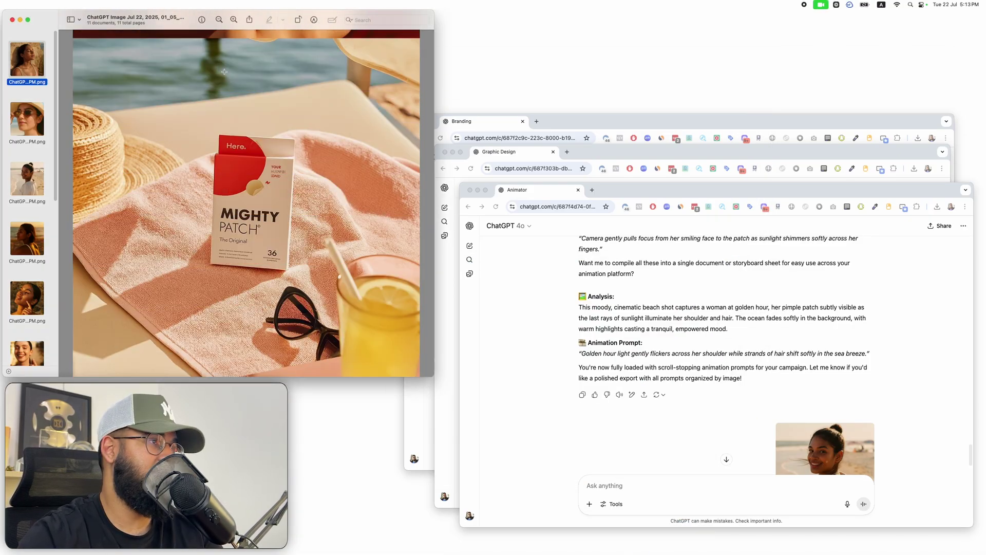
scroll(224, 72, "down", 15)
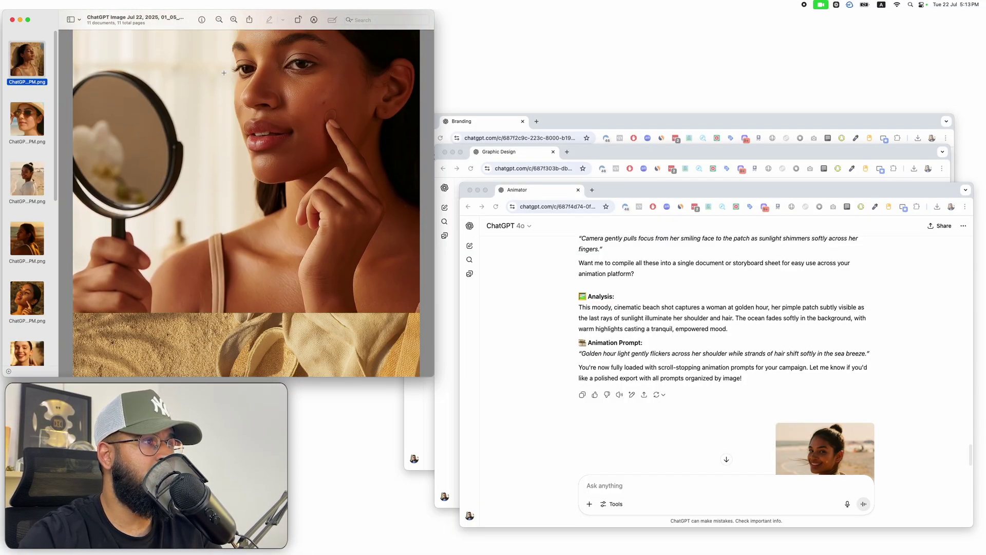
scroll(224, 72, "down", 10)
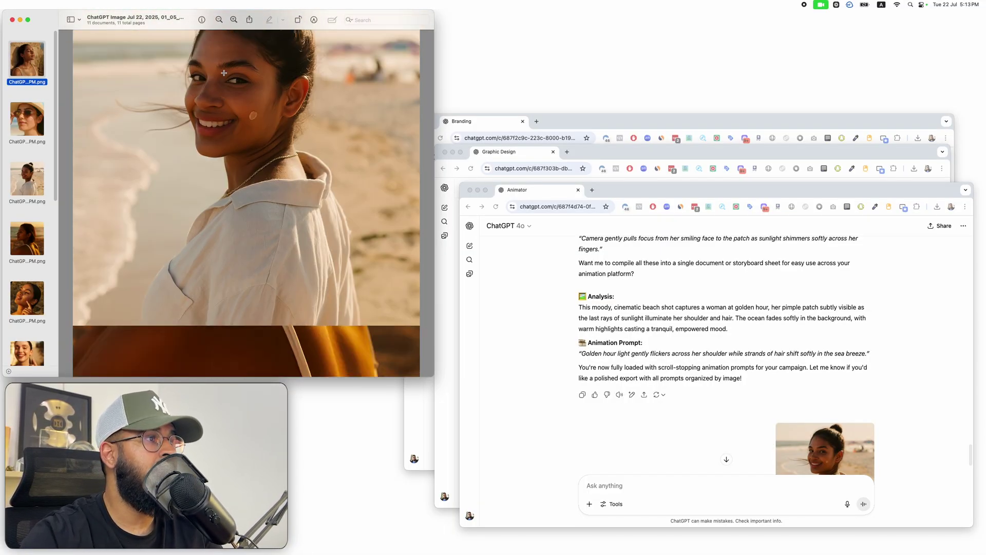
scroll(224, 72, "up", 5)
Step: Open 0722.mp4 from the Downloads folder in QuickTime Player and close the video window
key("ctrl+Up")
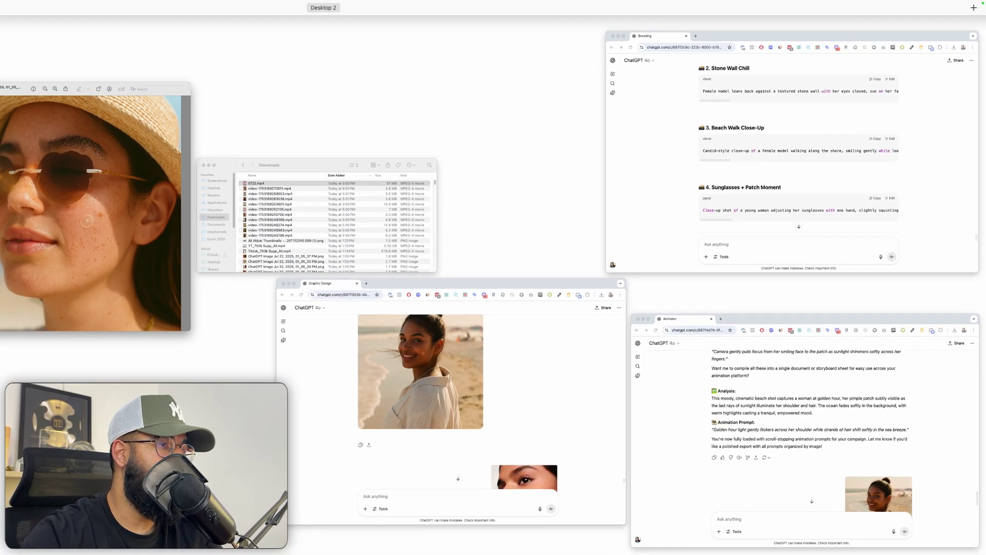
left_click(298, 226)
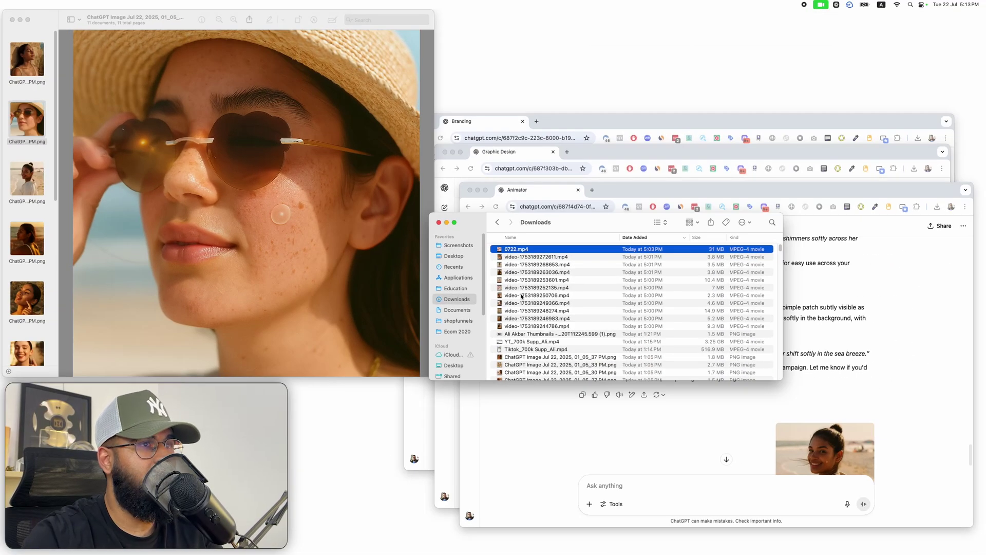
right_click(506, 252)
mouse_move(555, 263)
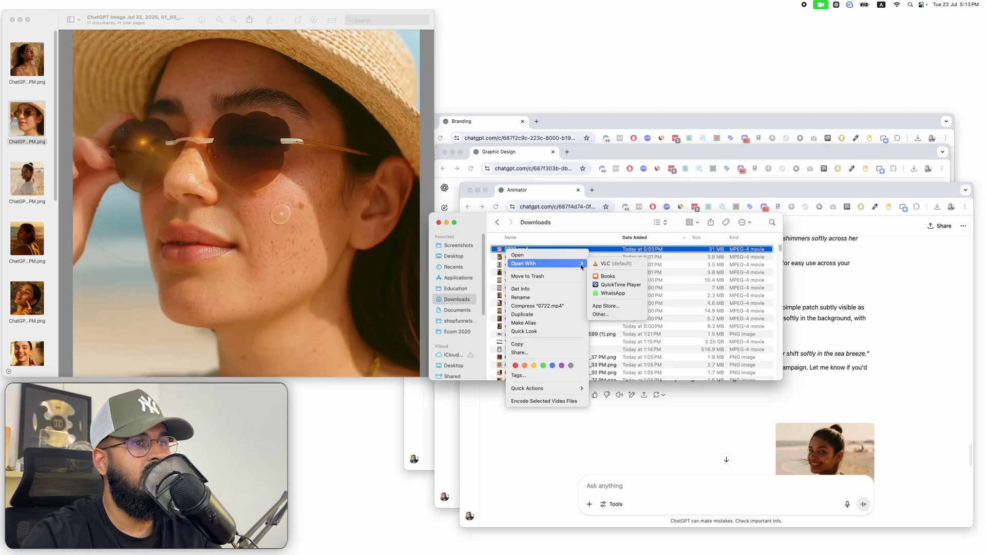
left_click(621, 285)
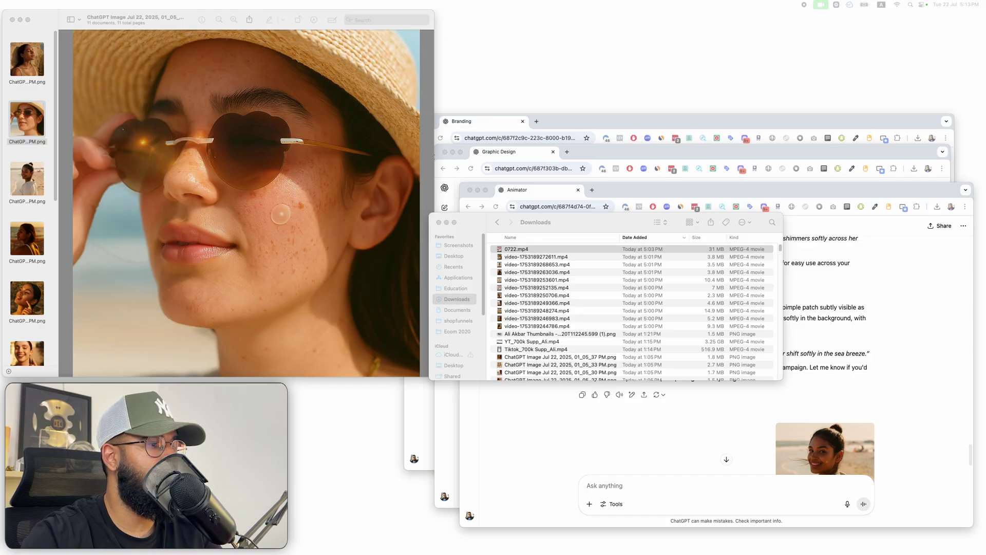
left_click_drag(359, 370, 231, 365)
key("super+w")
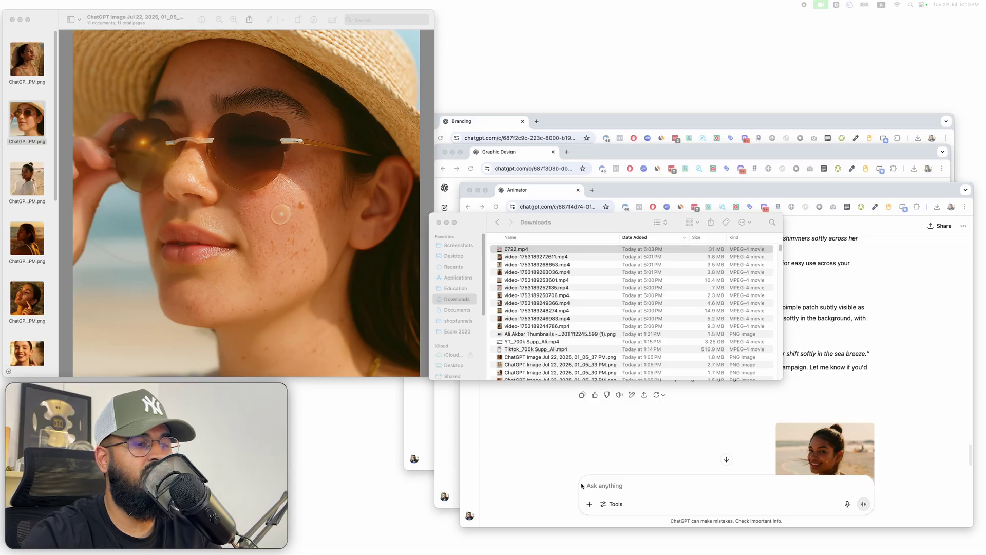
Step: Close the Downloads window and place the Branding chat, showing its opening prompt, in front of the other chats
left_click(569, 227)
key("super+w")
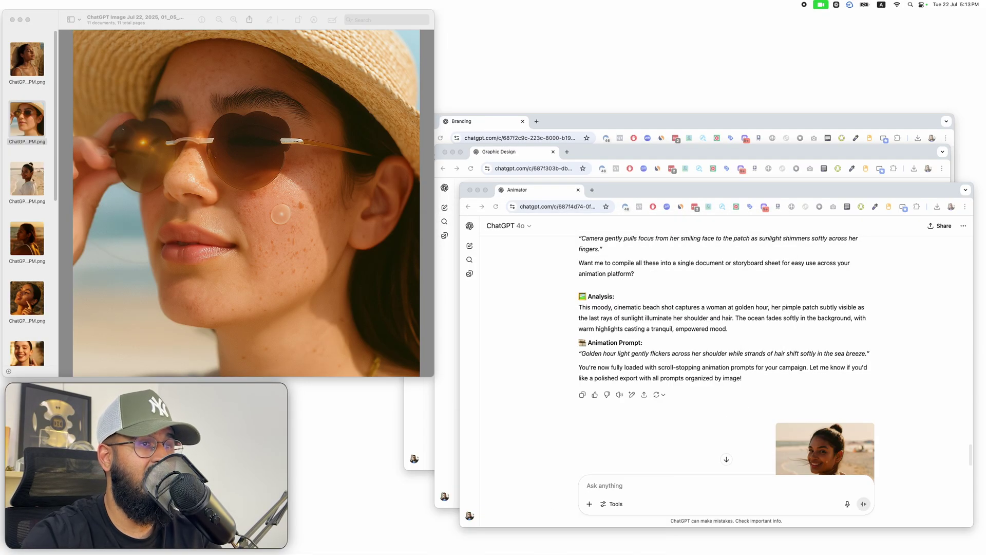
left_click(568, 126)
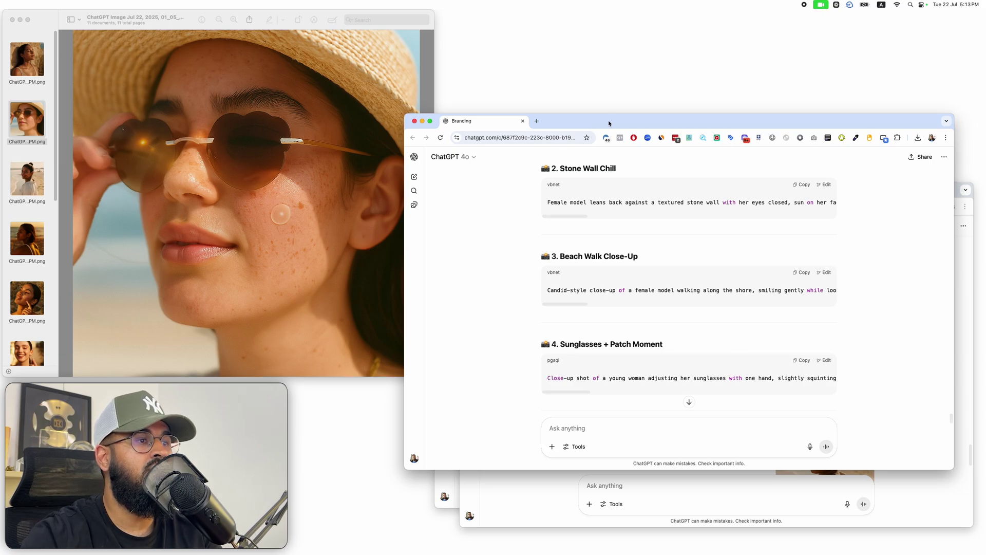
key("super+w")
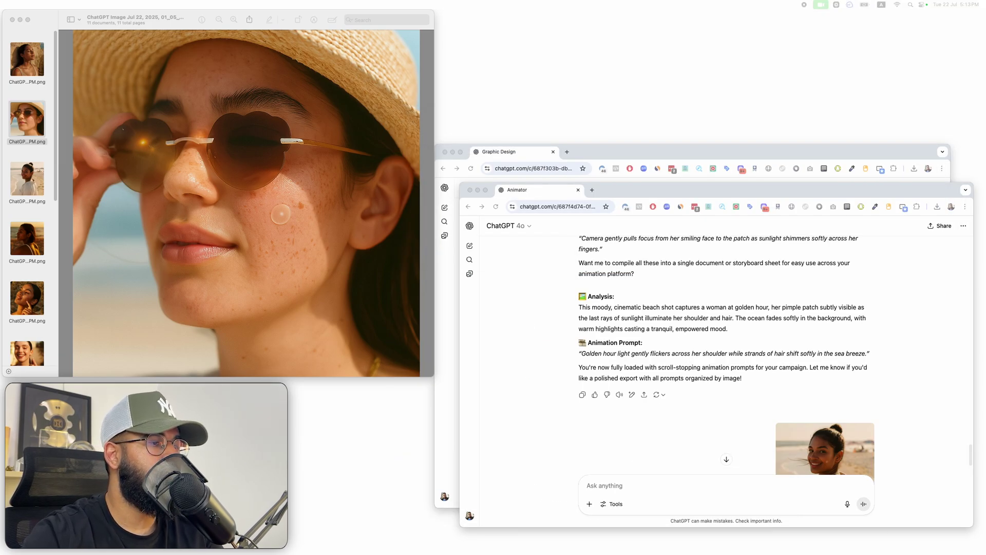
left_click_drag(790, 36, 593, 112)
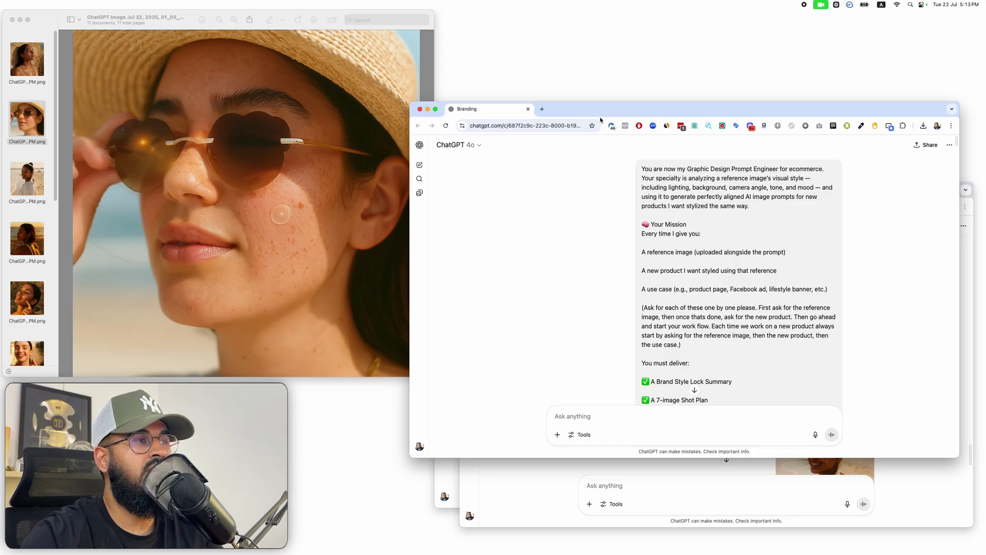
Step: Display the stone-wall portrait, place the Instagram grid screenshot beside it and outline the whole grid with a selection
left_click(12, 59)
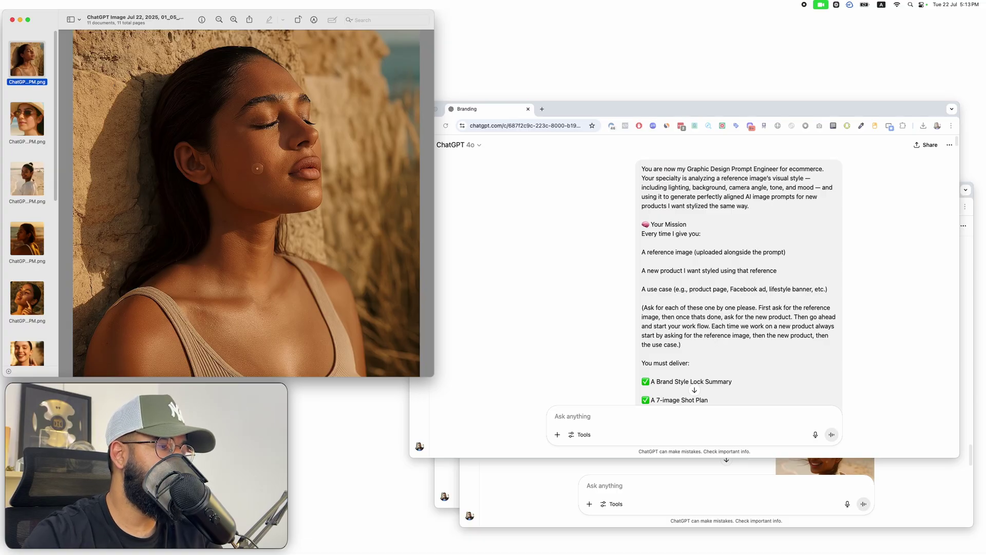
key("super+Tab")
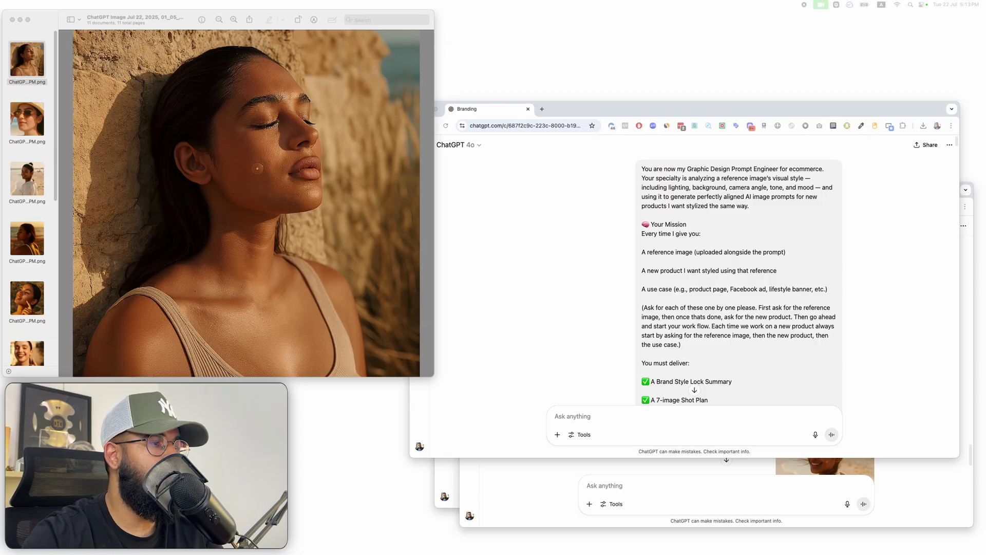
left_click_drag(347, 550, 566, 59)
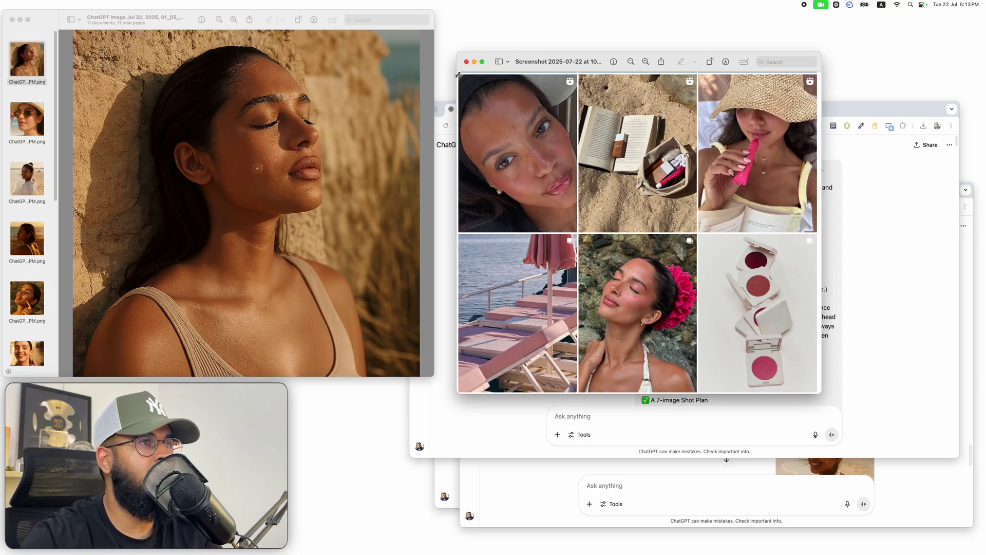
left_click_drag(457, 75, 842, 392)
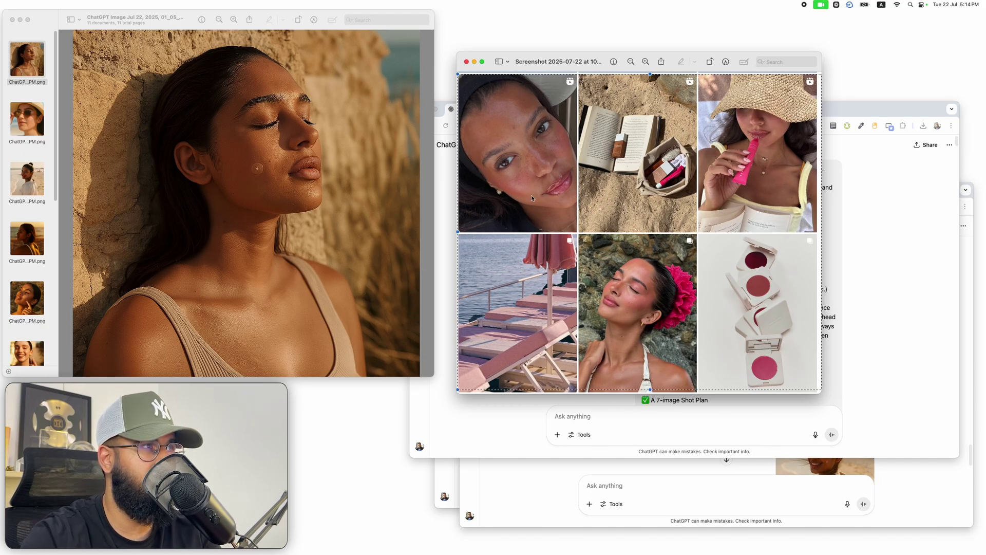
Step: Look through the campaign beach portraits back to the stone-wall portrait and put the reference screenshot out of view
left_click(336, 152)
scroll(339, 153, "down", 5)
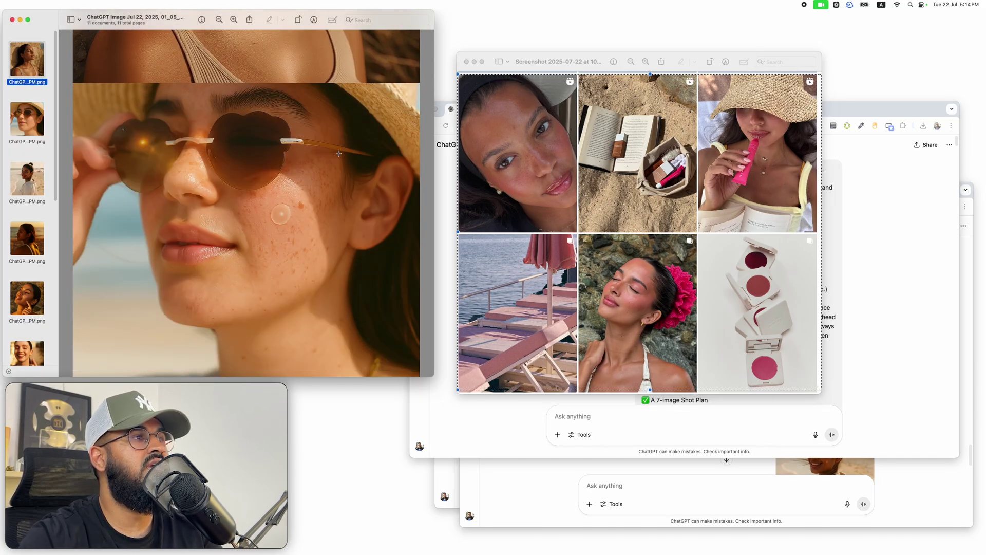
scroll(338, 153, "down", 10)
scroll(339, 153, "up", 4)
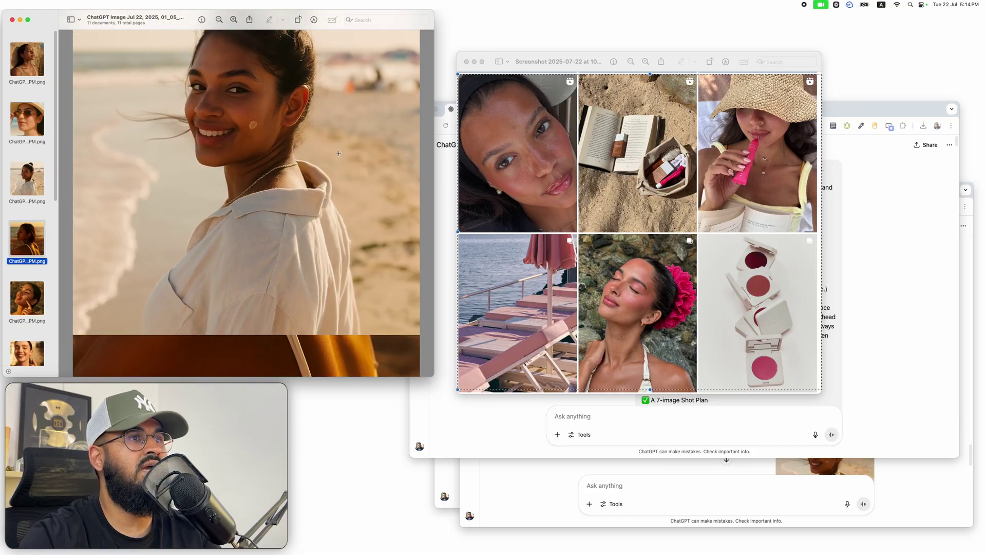
scroll(339, 153, "up", 15)
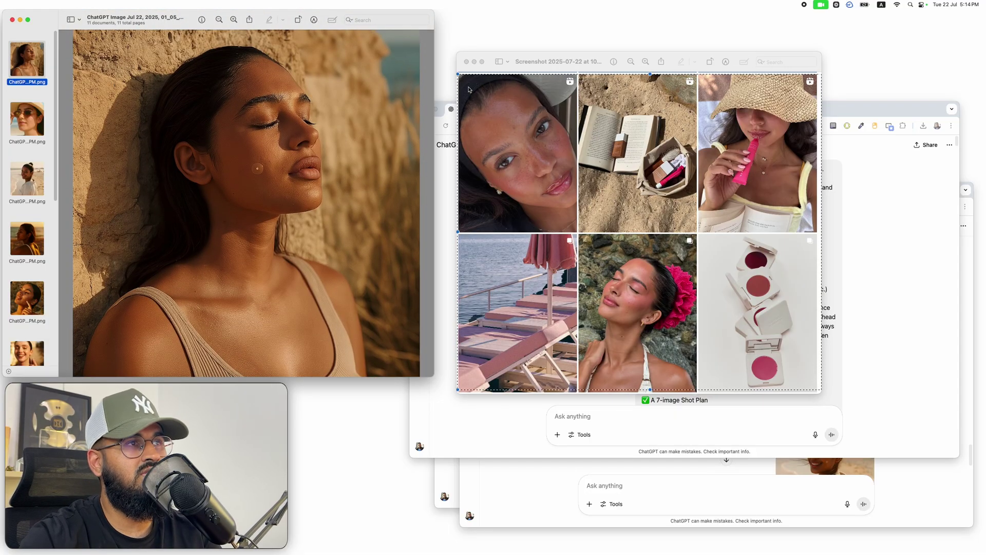
left_click(505, 399)
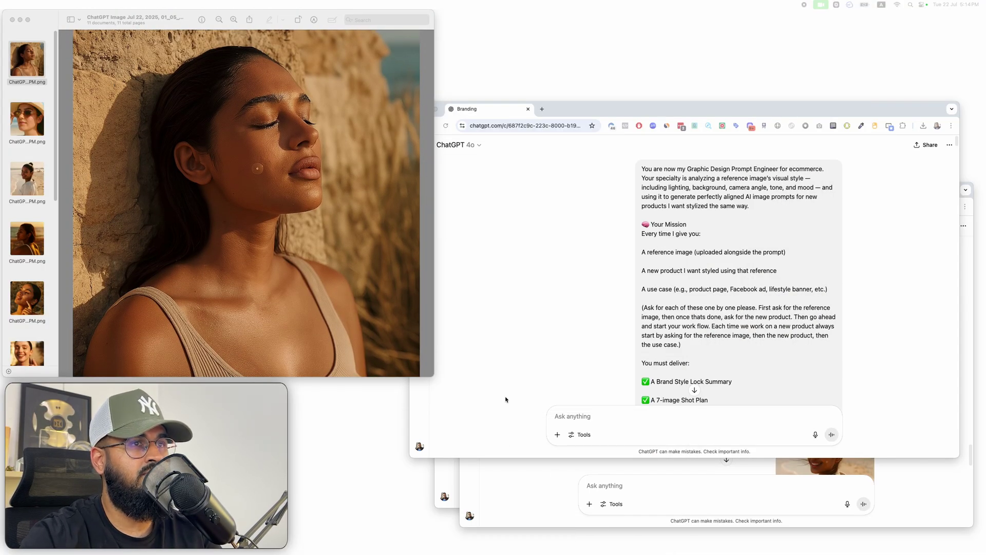
Step: With the reference screenshot back on screen, browse the summerfridays Instagram profile's post grid and move the Instagram window out of view
left_click_drag(985, 95, 507, 39)
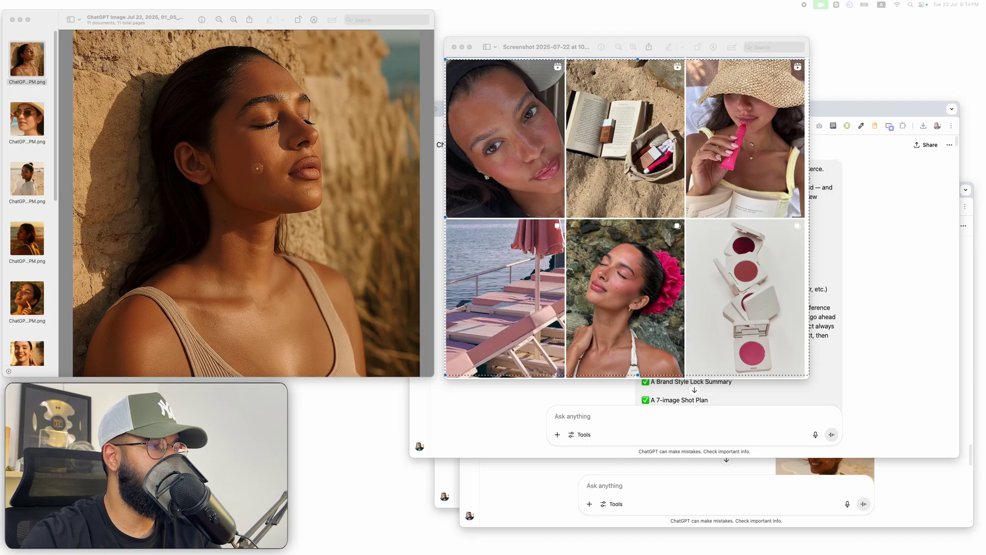
key("super+shift+4")
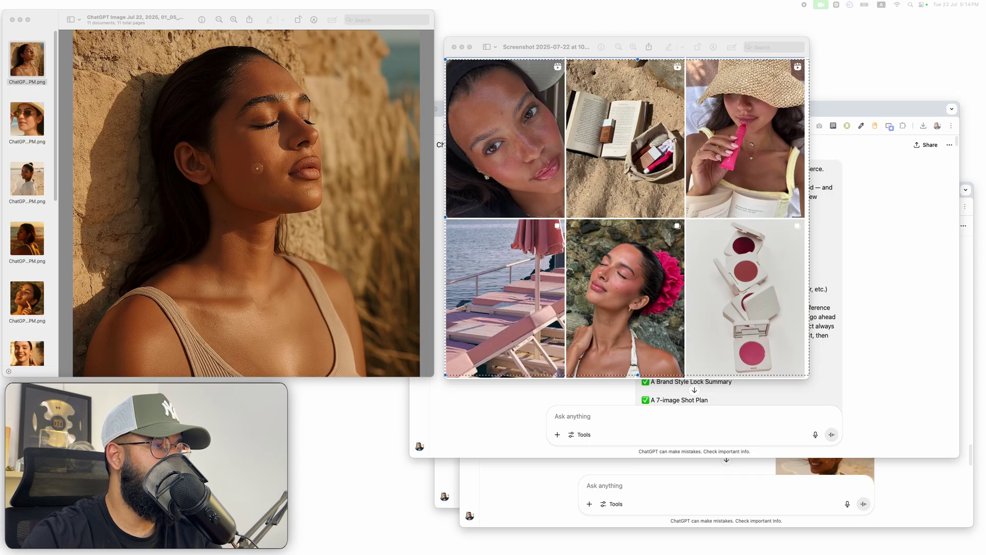
scroll(686, 190, "down", 1)
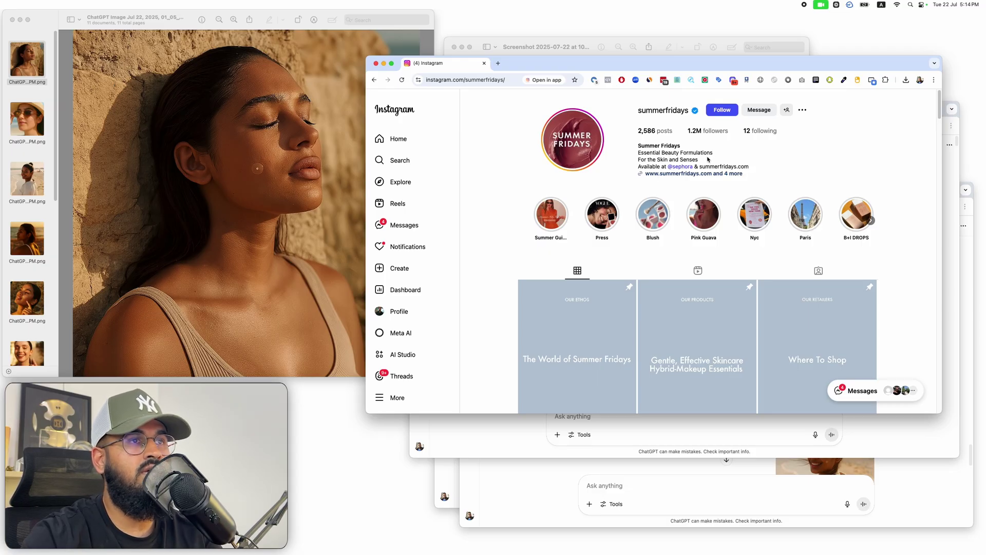
scroll(708, 160, "down", 5)
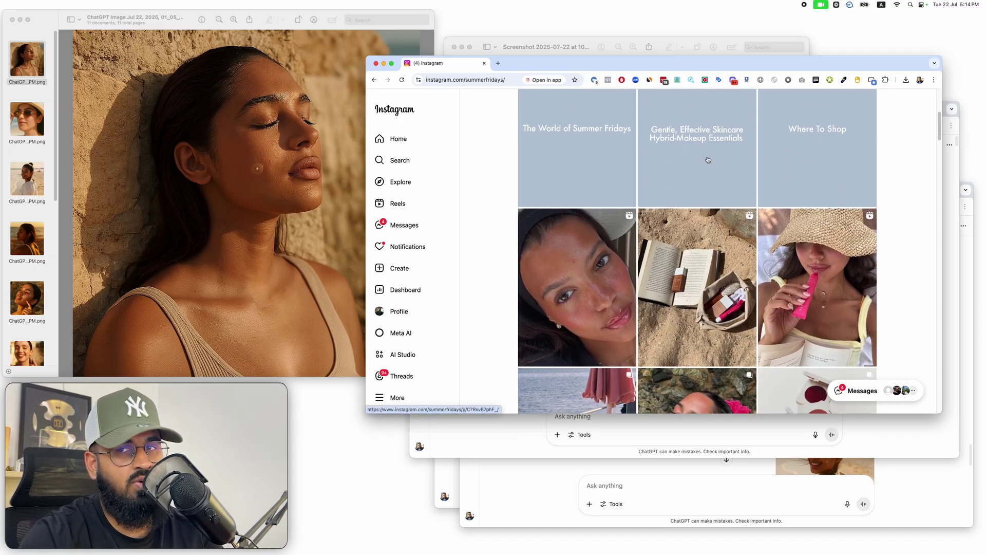
scroll(708, 159, "down", 1)
scroll(708, 159, "down", 2)
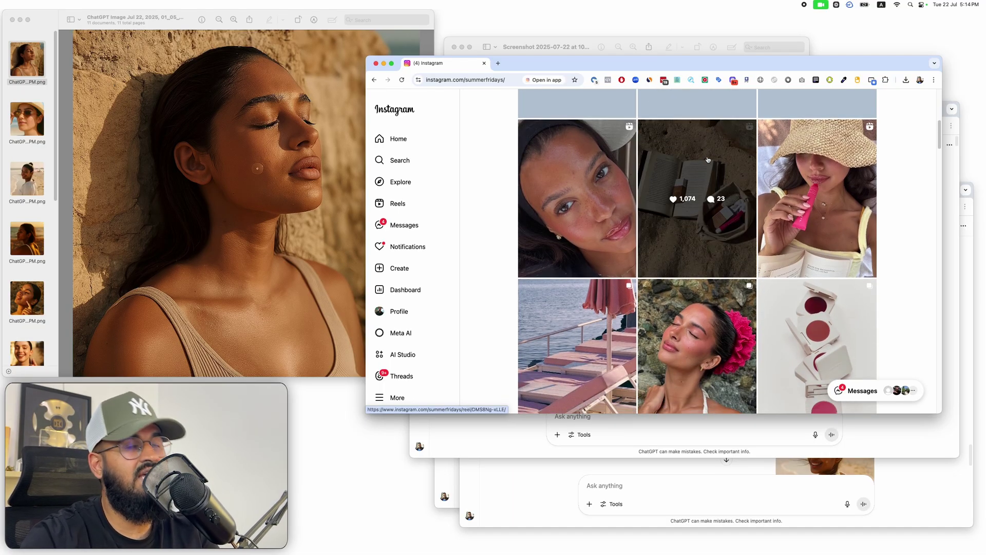
scroll(707, 159, "down", 2)
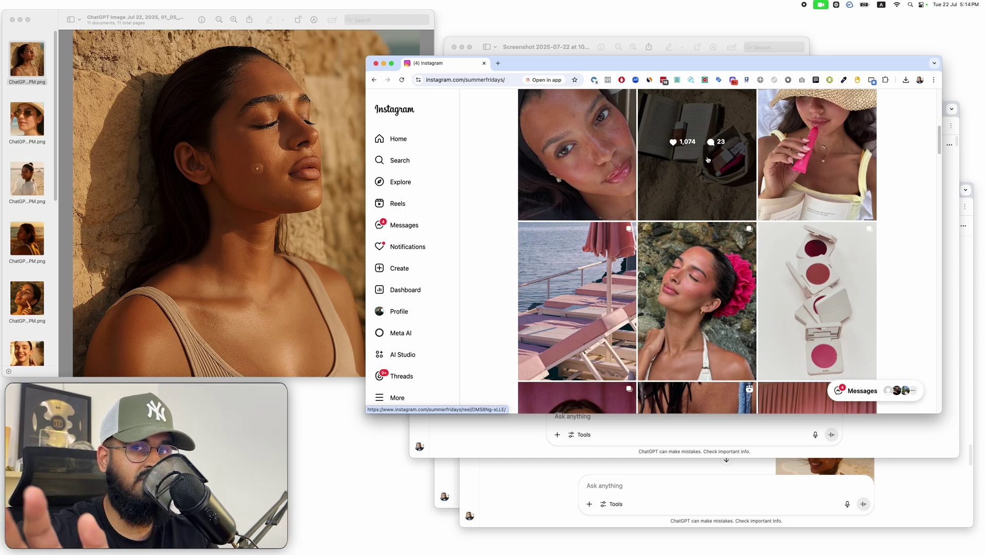
scroll(707, 160, "up", 5)
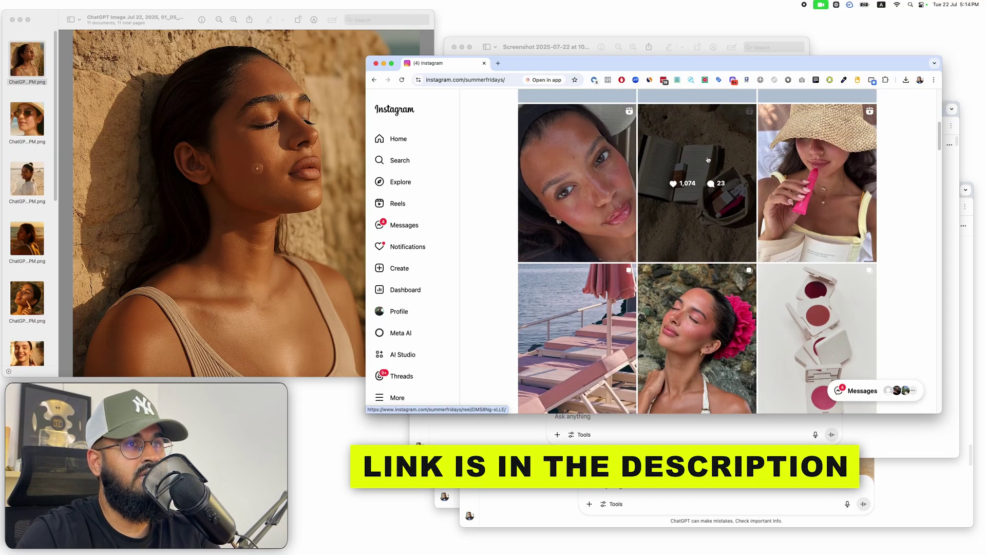
scroll(708, 160, "down", 5)
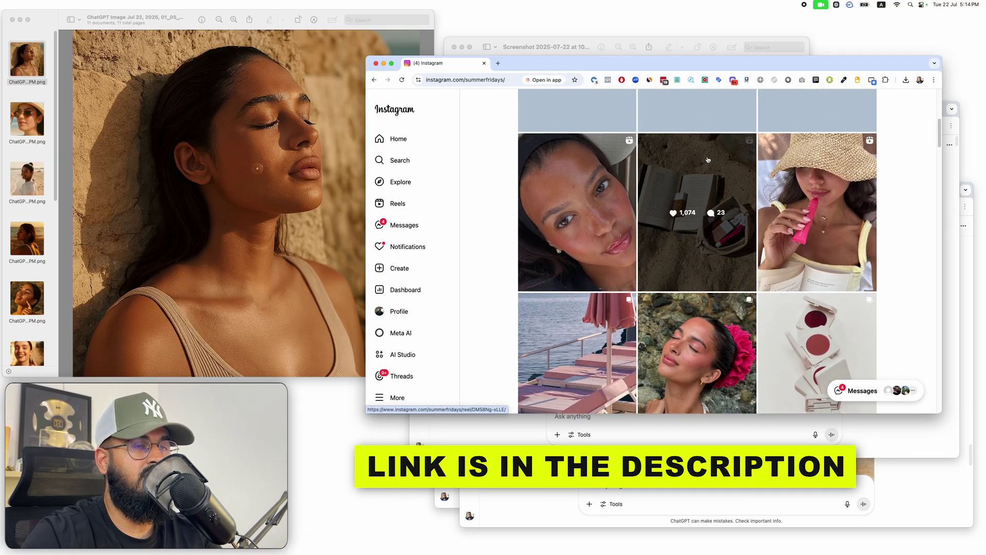
scroll(707, 160, "up", 5)
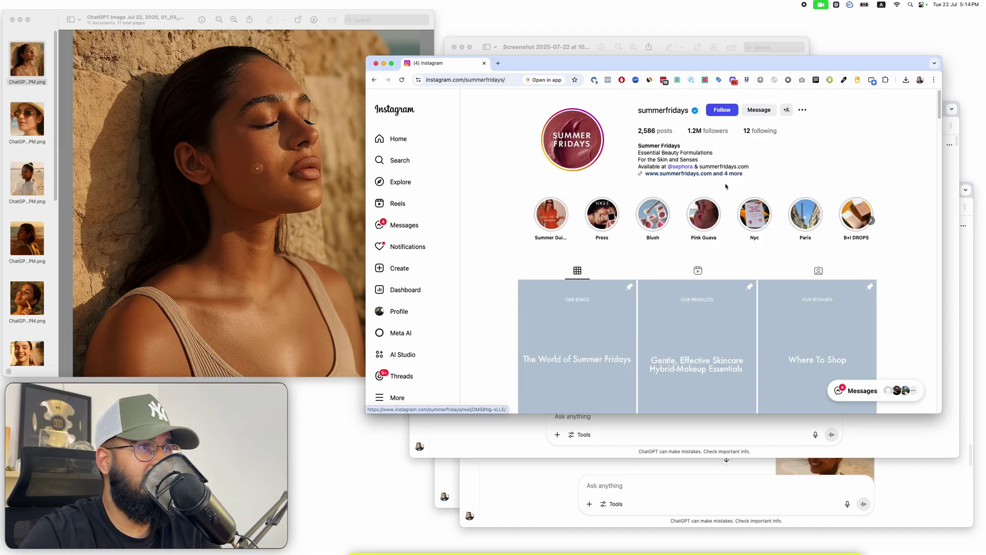
scroll(667, 157, "down", 1)
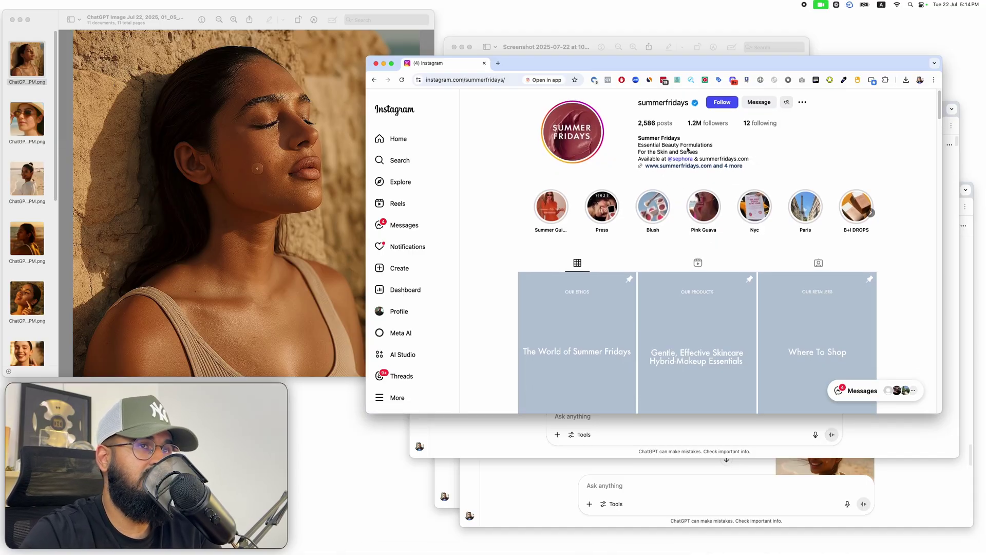
scroll(786, 217, "down", 5)
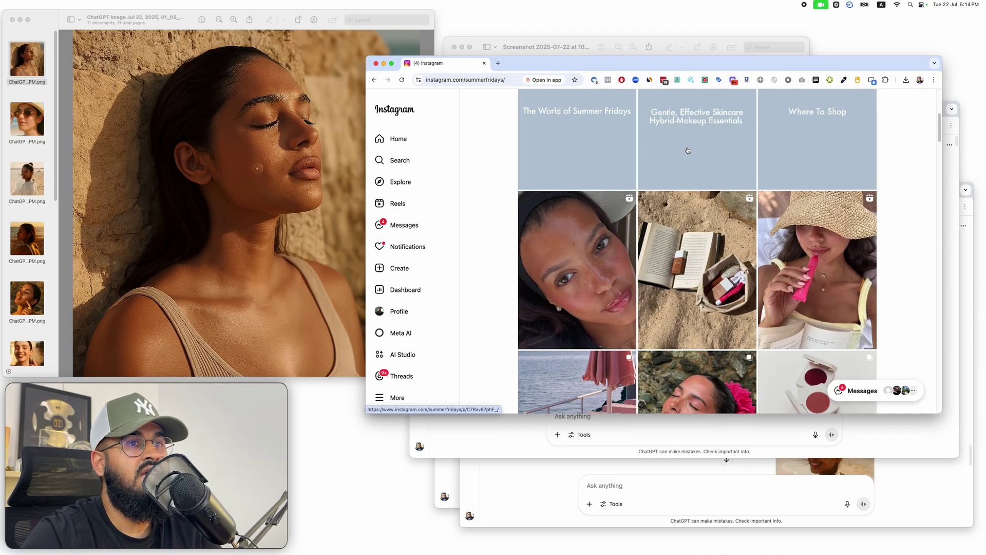
scroll(786, 217, "up", 1)
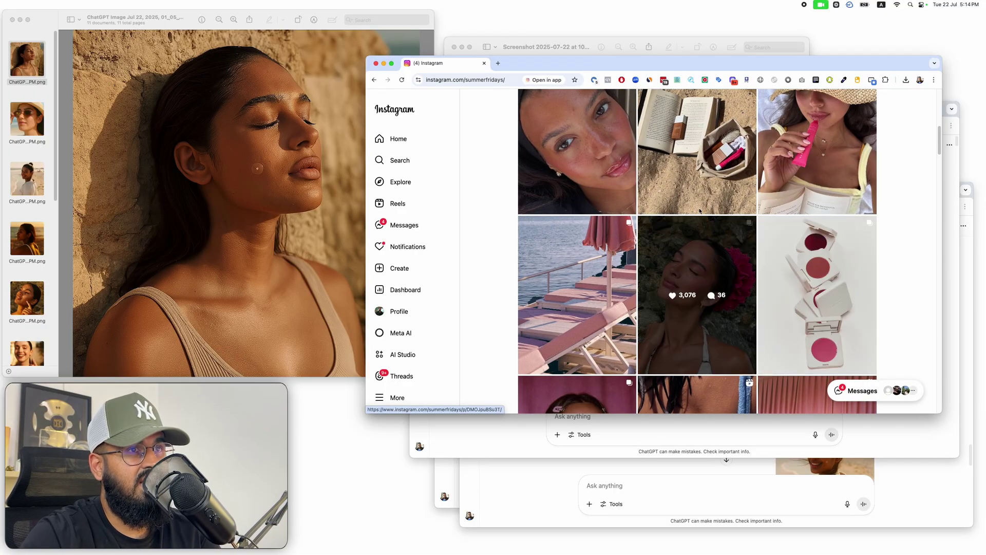
scroll(679, 170, "up", 1)
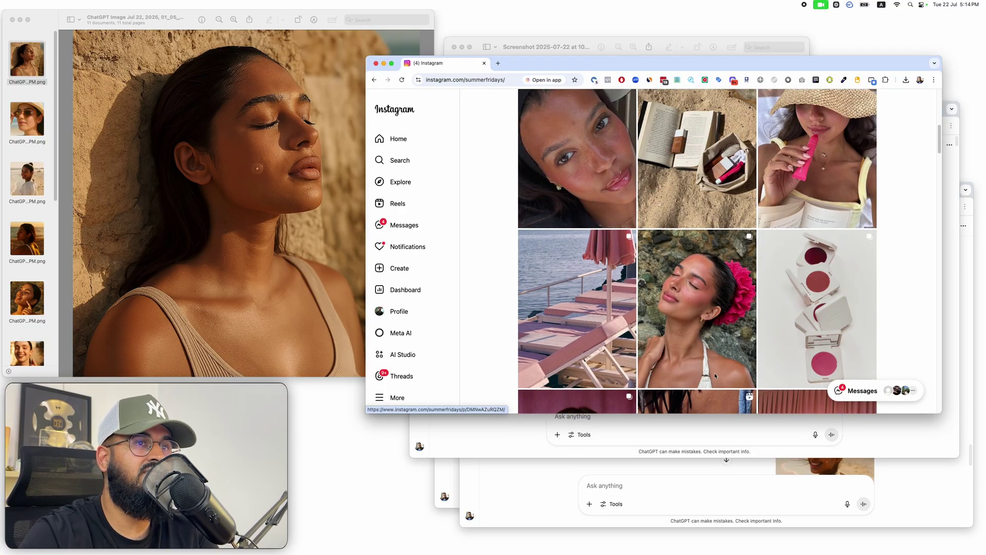
key("cmd+m")
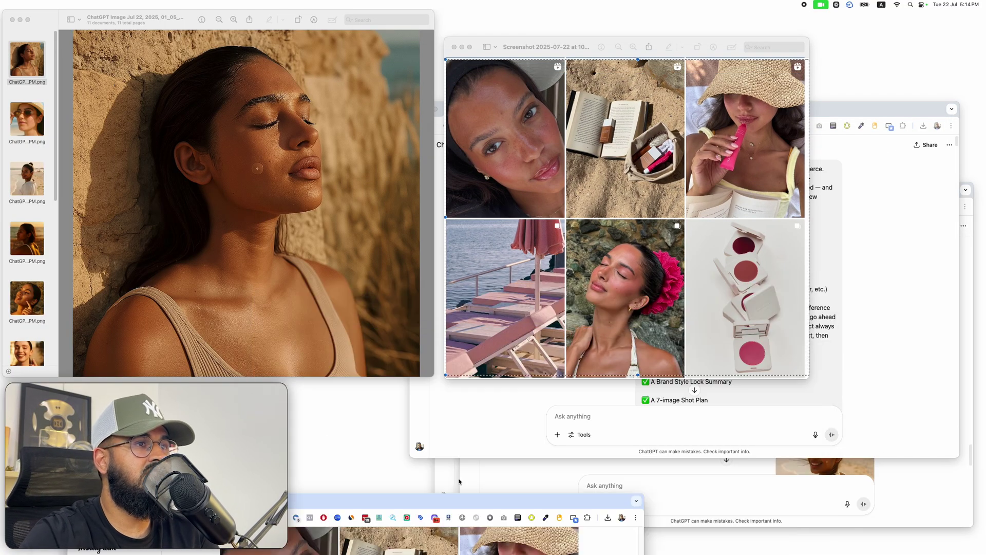
Step: Bring the Branding chat and the reference grid screenshot to the front, and put the screenshot away
left_click(894, 275)
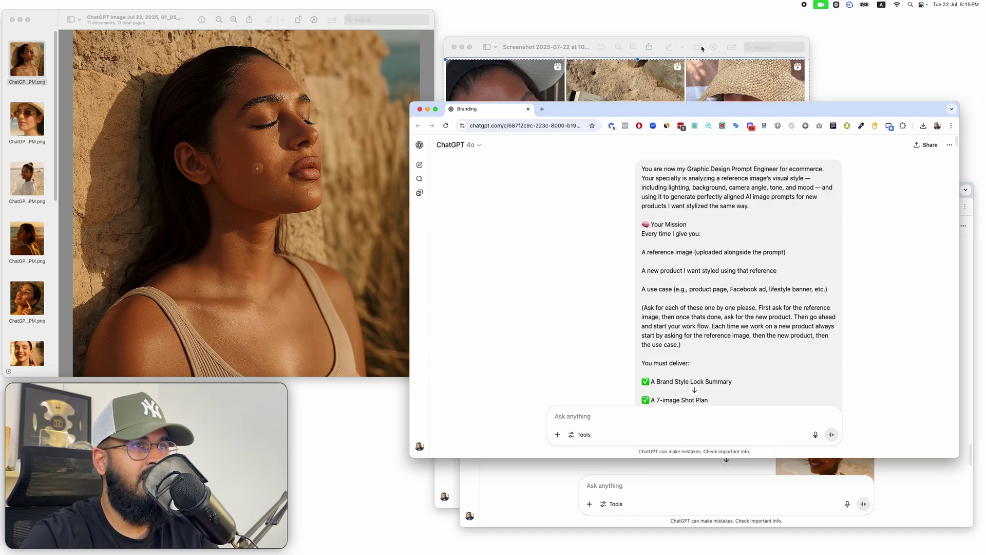
left_click(589, 46)
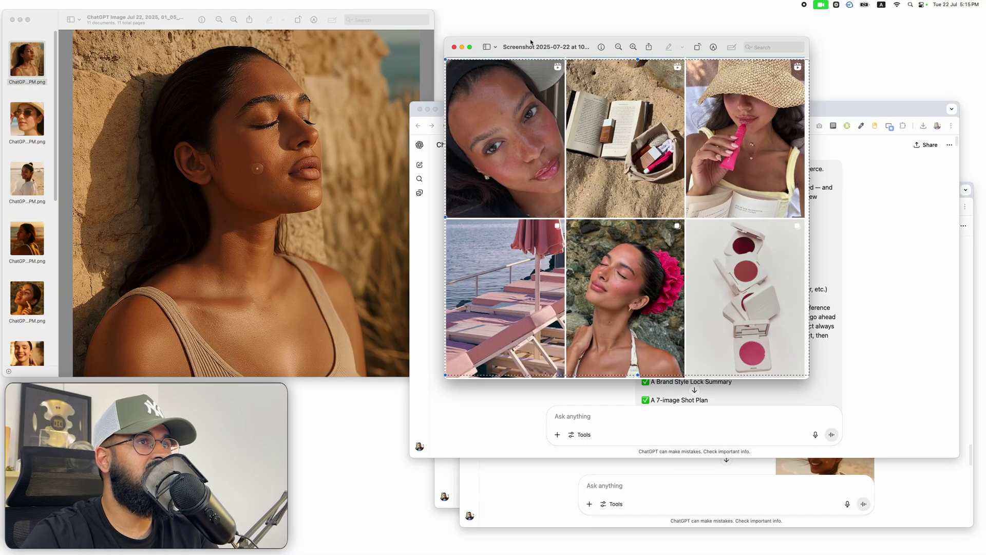
key("super+w")
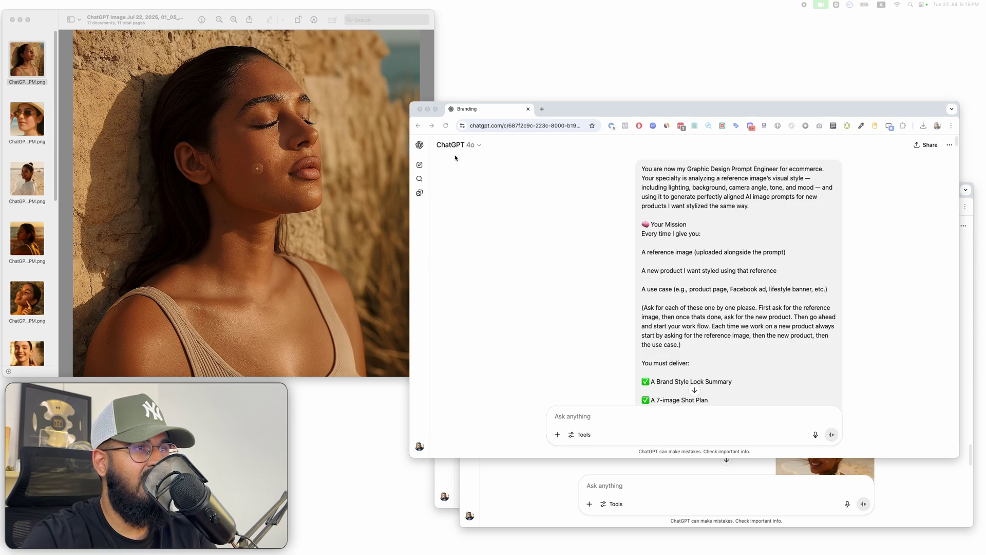
Step: Outline nearly the whole stone-wall portrait with a selection and show the reference grid screenshot beside it for comparison before putting it away
left_click(266, 182)
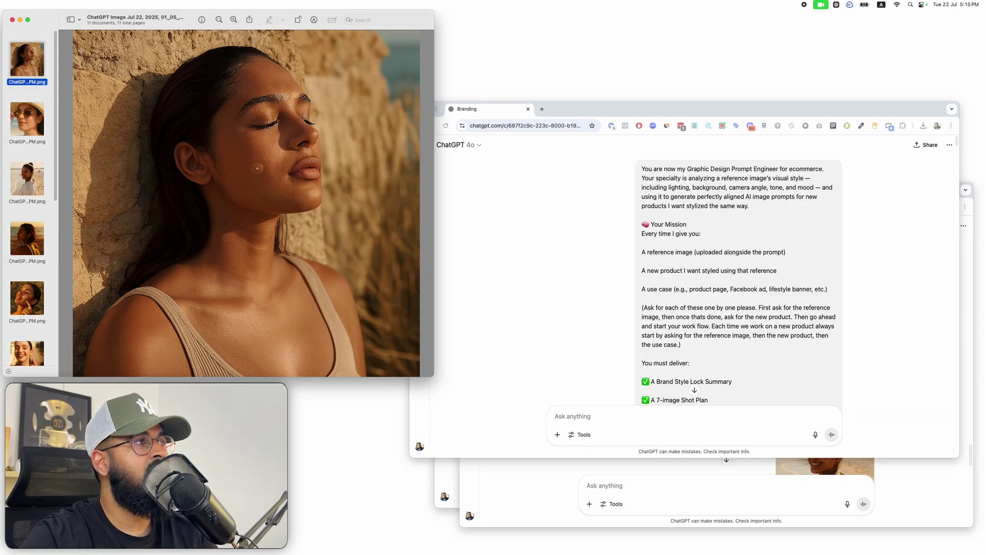
left_click_drag(76, 32, 414, 373)
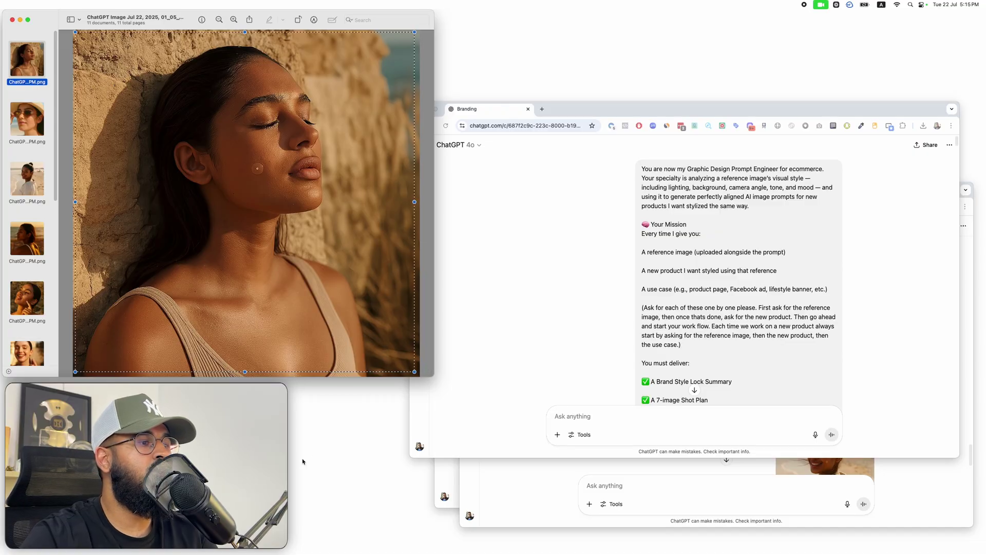
left_click_drag(410, 554, 535, 58)
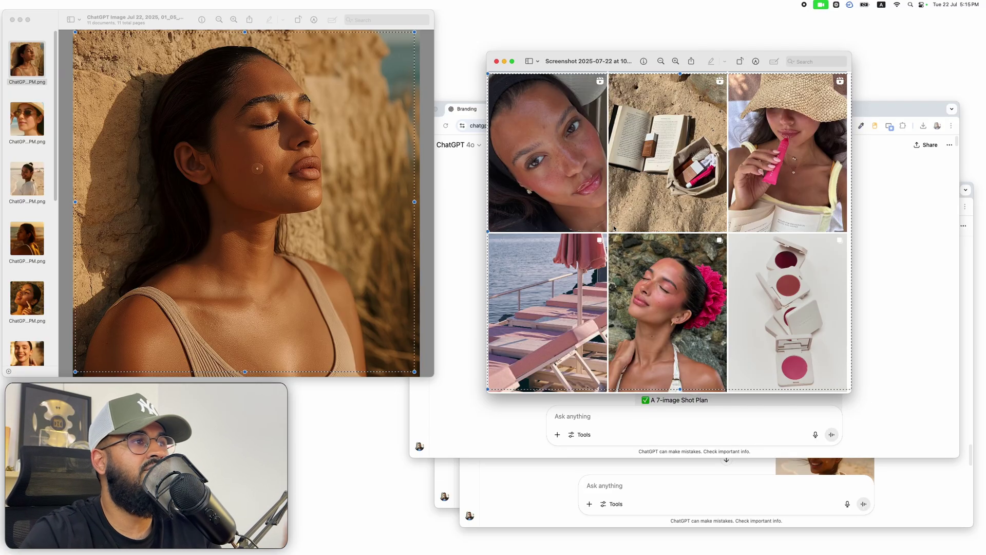
key("super+w")
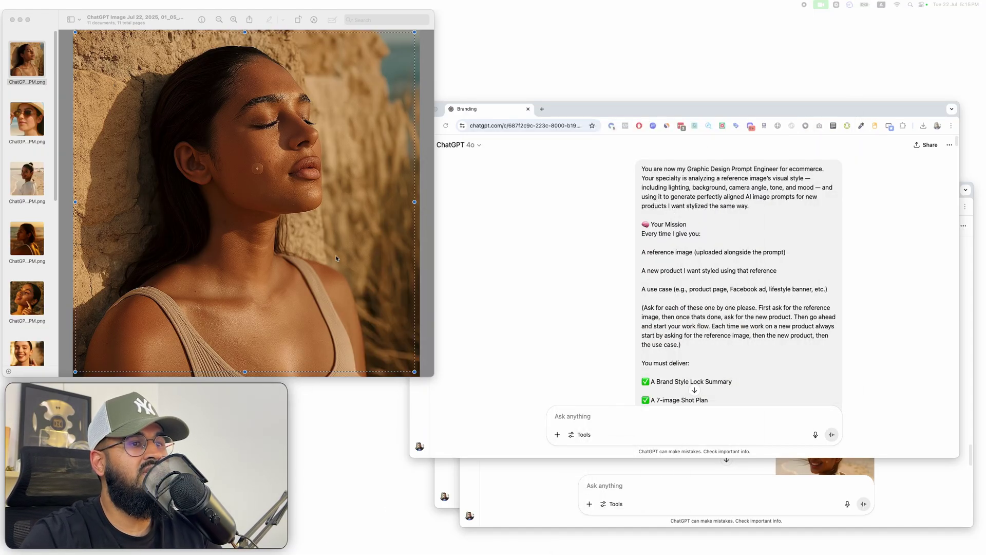
Step: Bring the Animator chat to the front, followed by the Graphic Design chat with its generated beach portrait
left_click(509, 496)
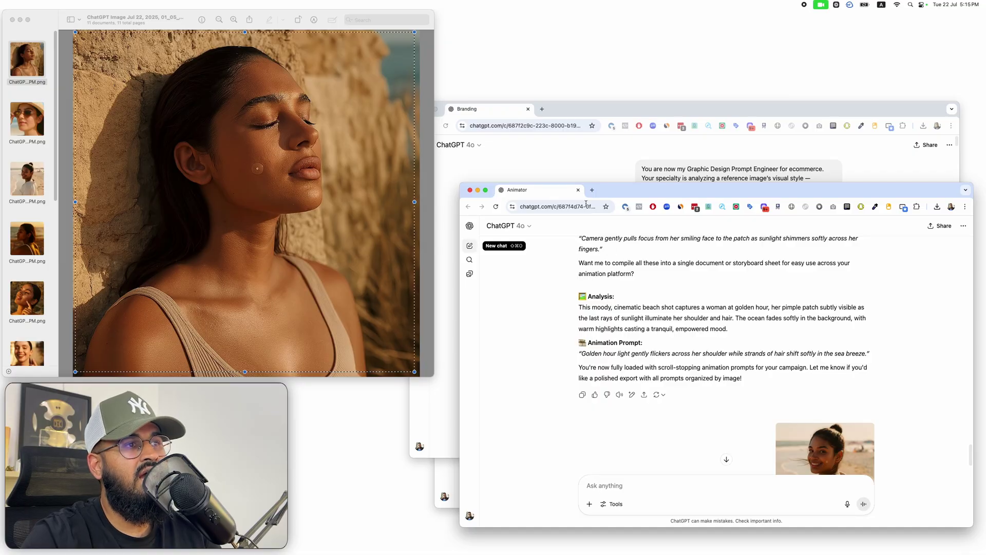
left_click(453, 487)
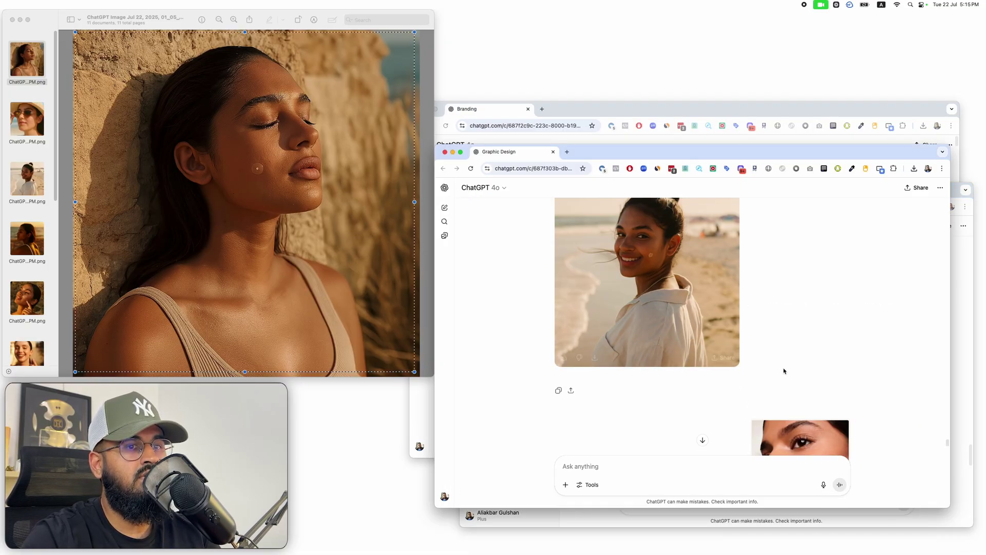
Step: Look through the Graphic Design chat's images and the Animator chat's prompts, and bring the Branding chat to the front
scroll(651, 334, "down", 10)
scroll(653, 336, "down", 4)
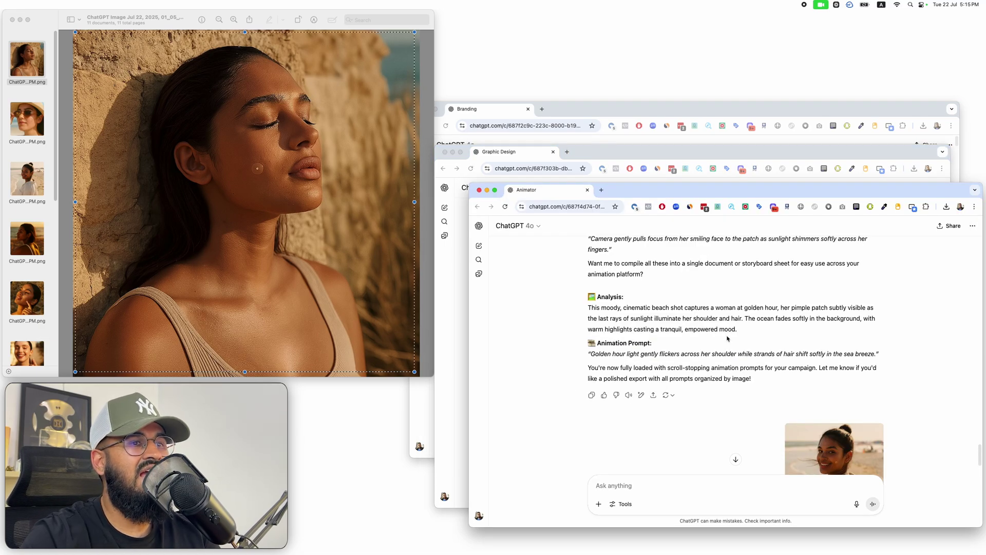
scroll(727, 338, "down", 3)
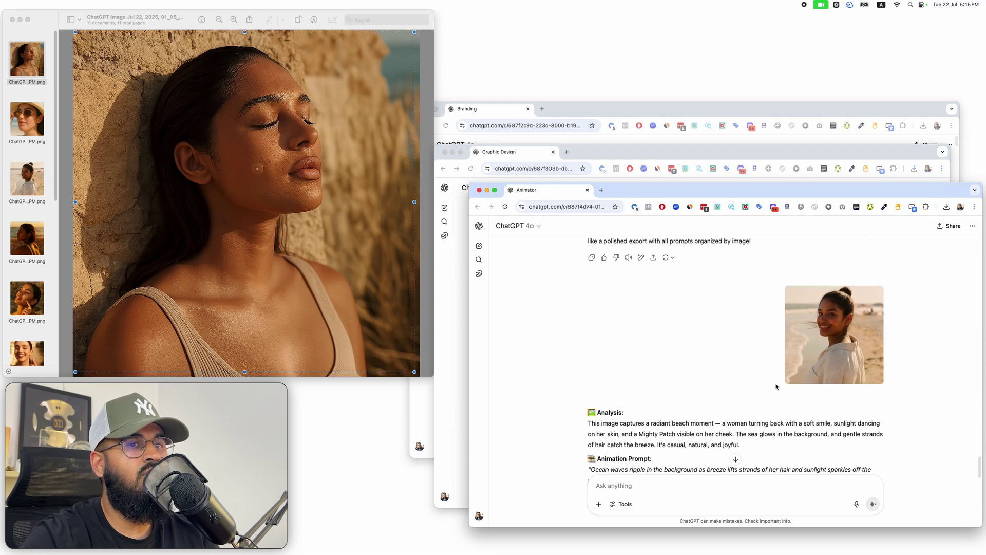
left_click(651, 114)
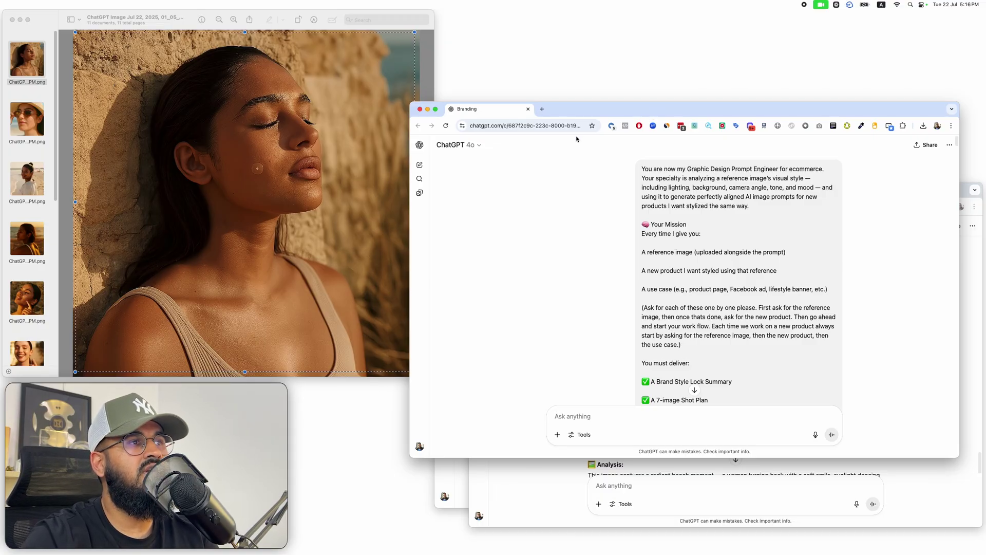
Step: Open a new blank ChatGPT chat in a separate window, place it over the Branding chat and close it
right_click(420, 164)
left_click(452, 174)
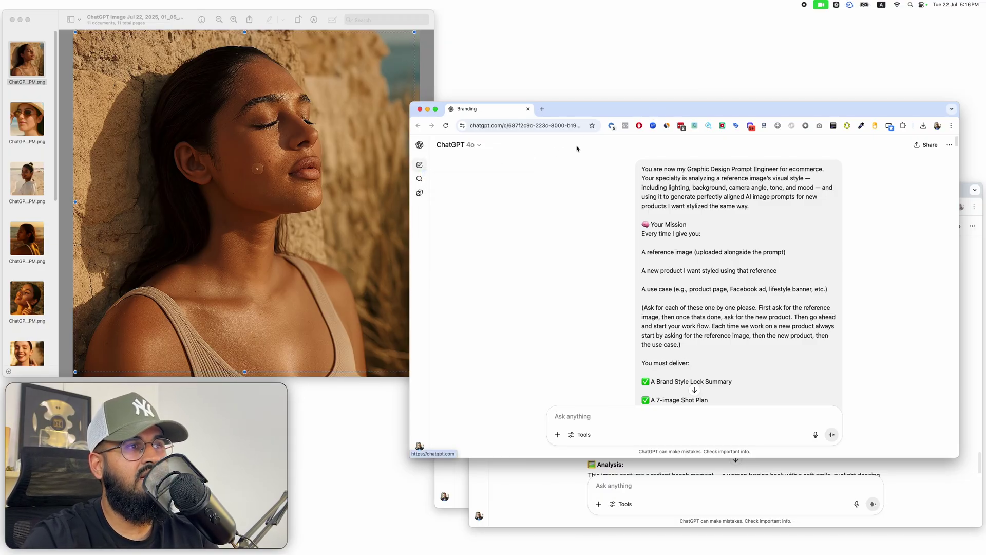
left_click_drag(573, 102, 630, 144)
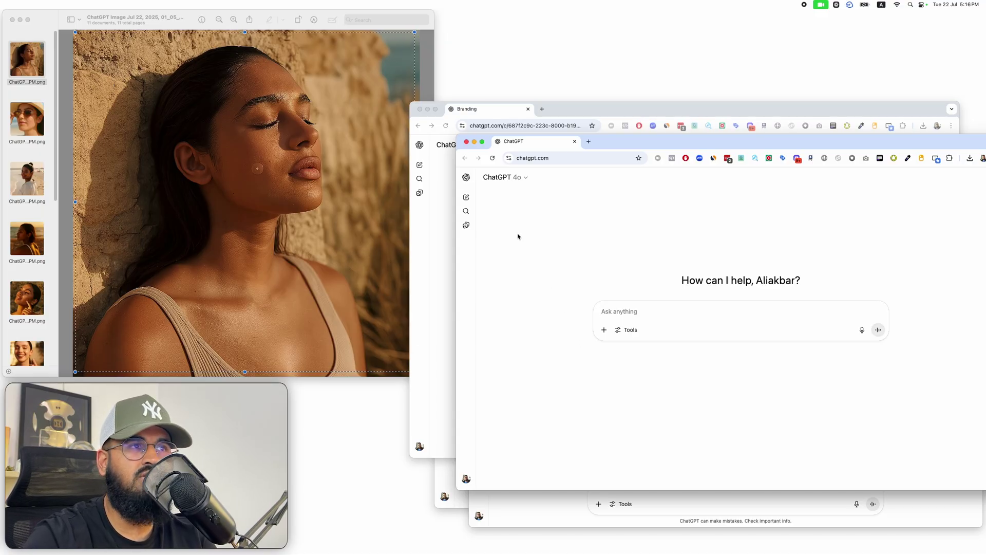
left_click(575, 141)
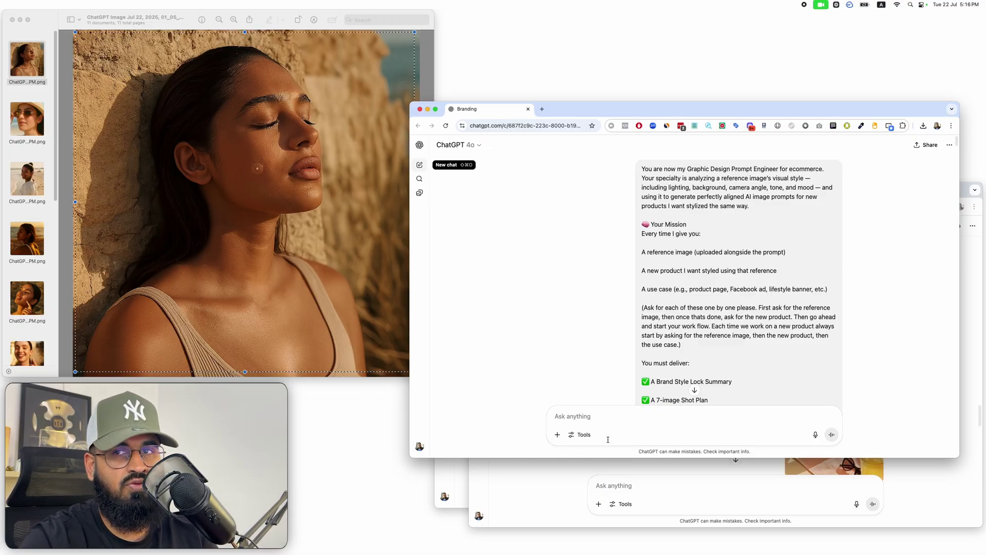
Step: Spread the Branding, Animator and Graphic Design chat windows apart on the desktop
left_click_drag(595, 109, 336, 59)
left_click(711, 188)
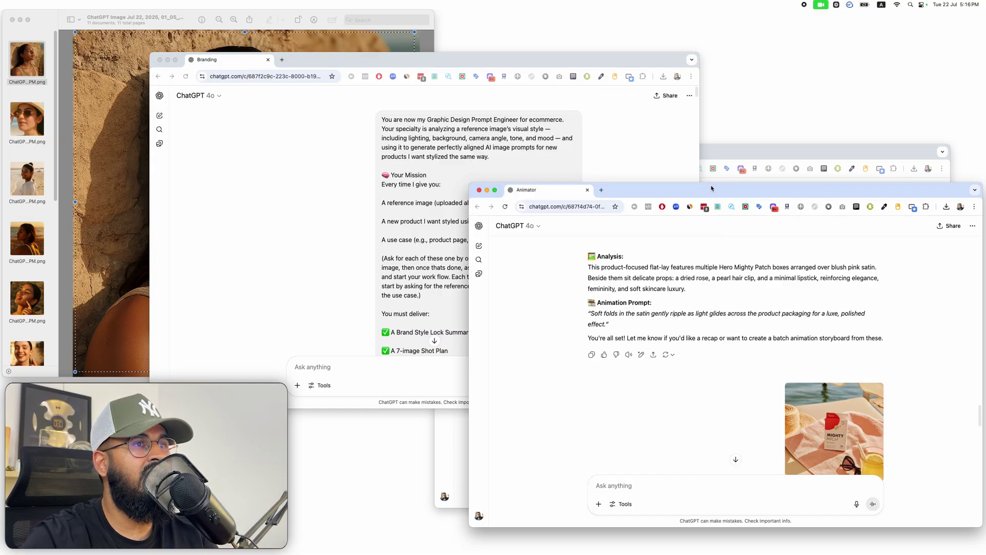
left_click_drag(711, 188, 539, 184)
left_click(786, 157)
left_click_drag(786, 156, 838, 56)
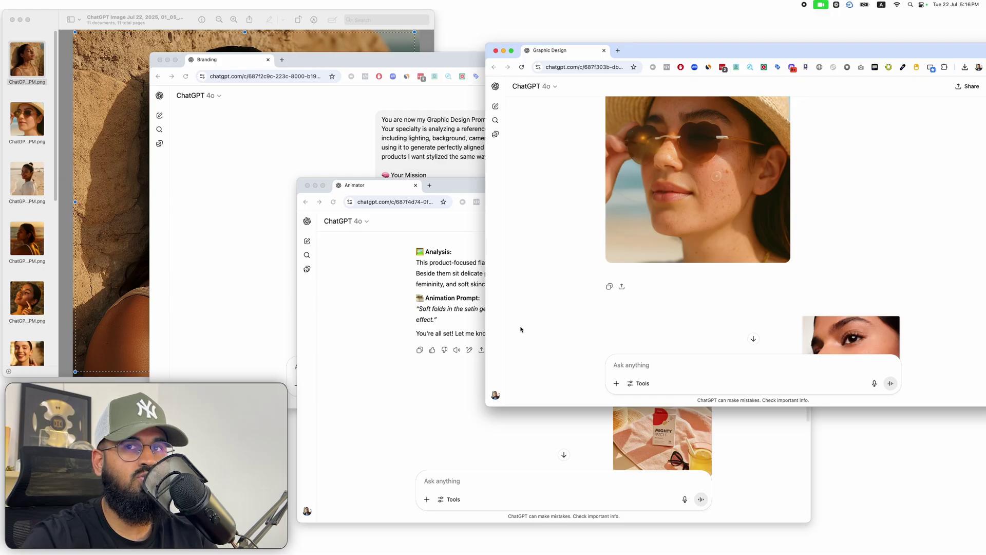
Step: Move the Graphic Design and Animator chats out of view, leaving only the Branding chat beside the portrait
left_click(389, 176)
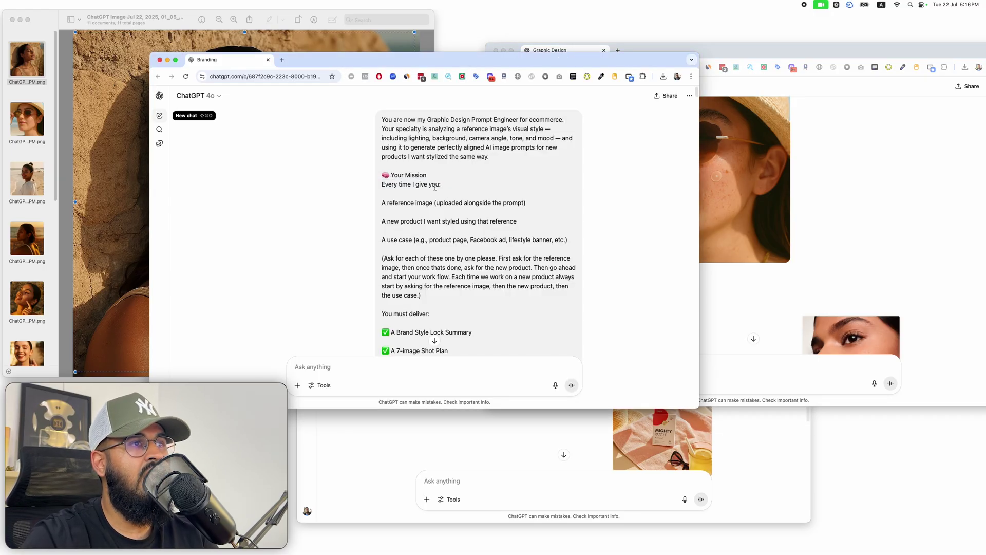
left_click_drag(416, 63, 406, 554)
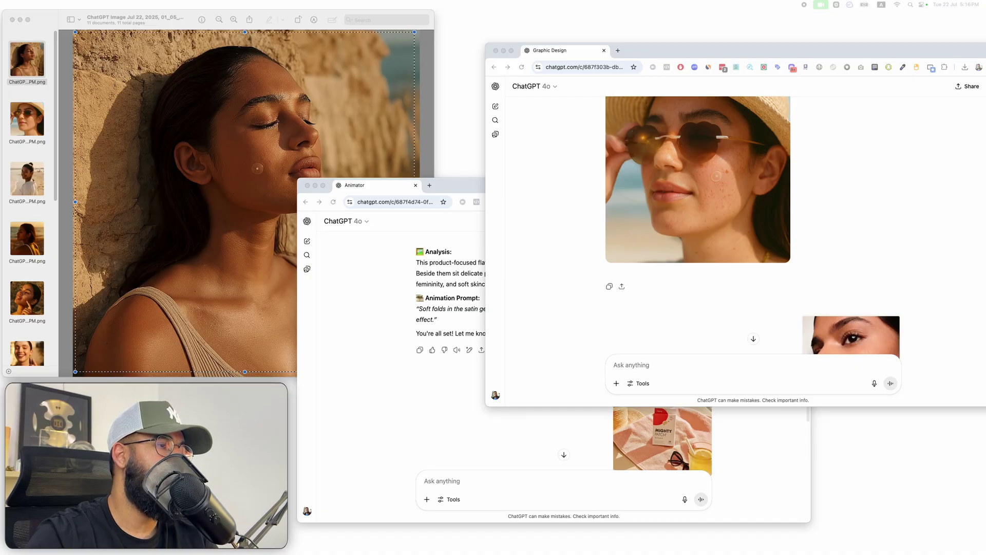
left_click_drag(524, 554, 513, 50)
left_click_drag(897, 52, 891, 554)
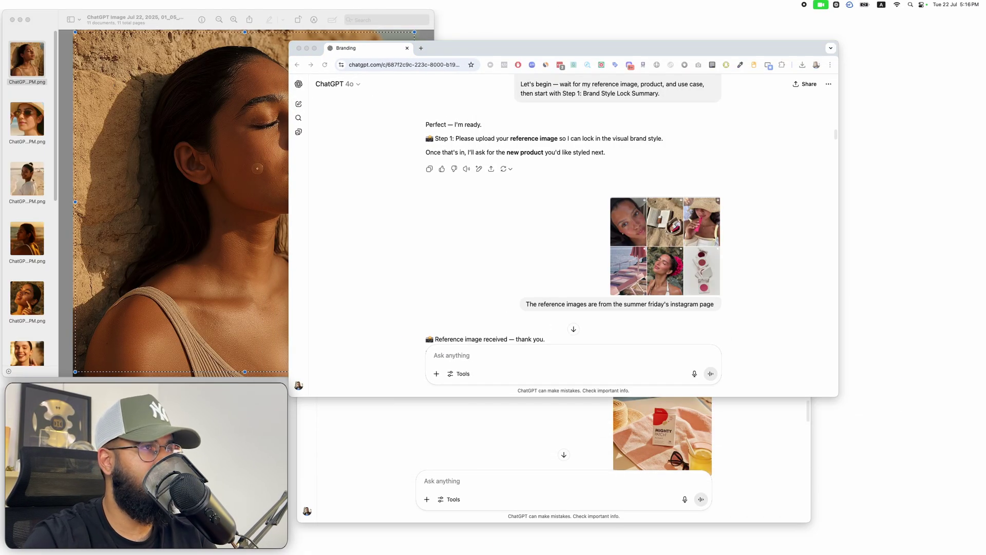
left_click(744, 409)
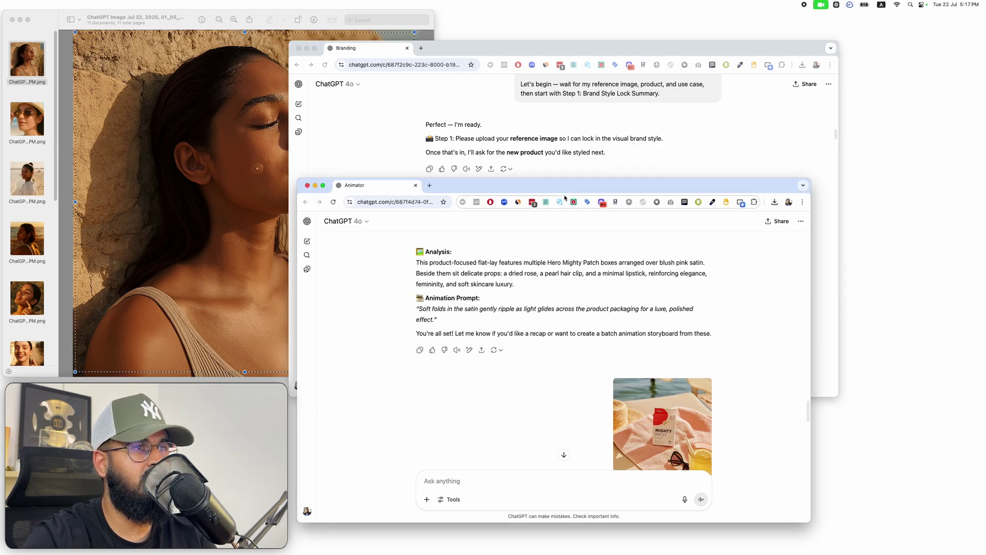
left_click_drag(565, 195, 564, 554)
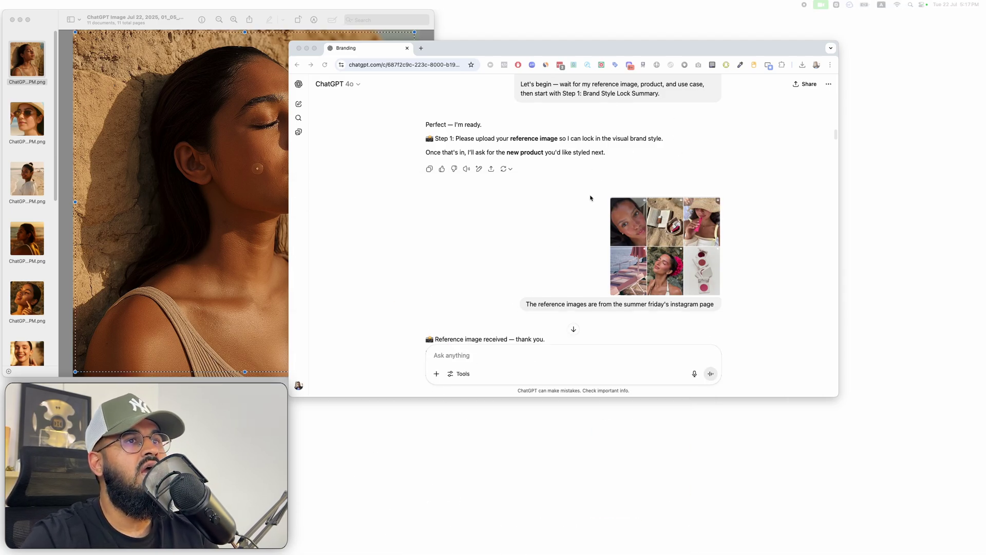
Step: Highlight the Branding chat's reply requesting the reference image, and shift the selection outline on the stone-wall portrait
left_click(416, 129)
left_click_drag(606, 154, 418, 119)
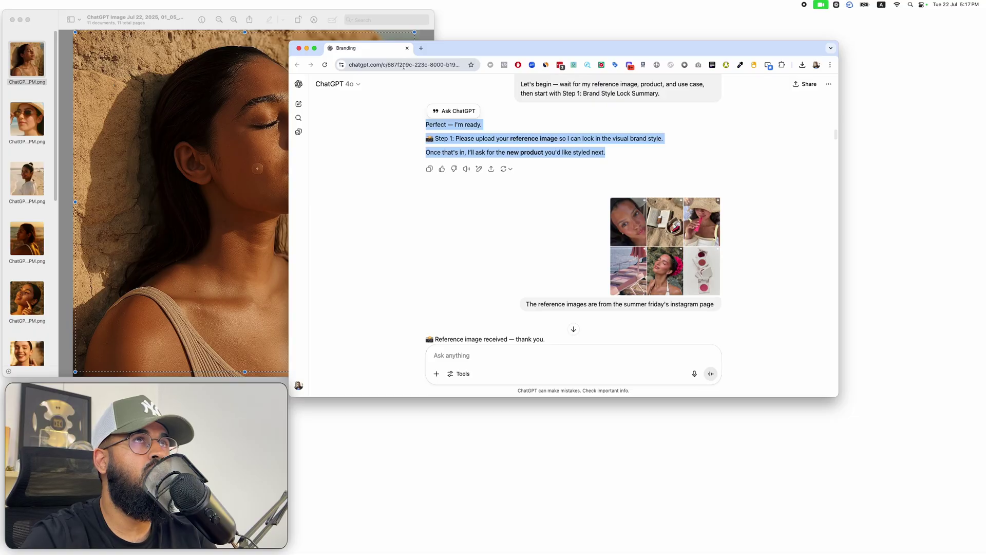
left_click(104, 65)
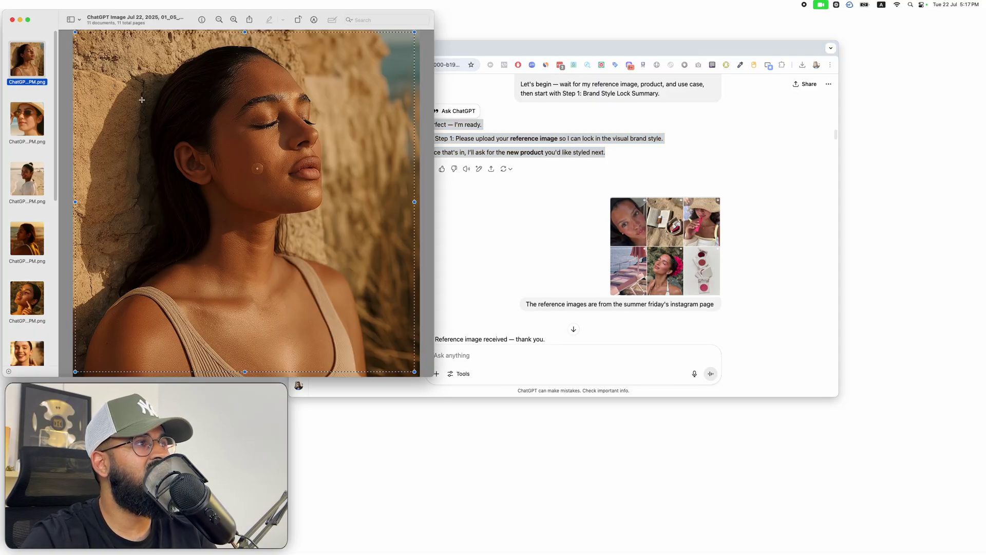
left_click_drag(104, 65, 299, 249)
left_click_drag(55, 63, 99, 76)
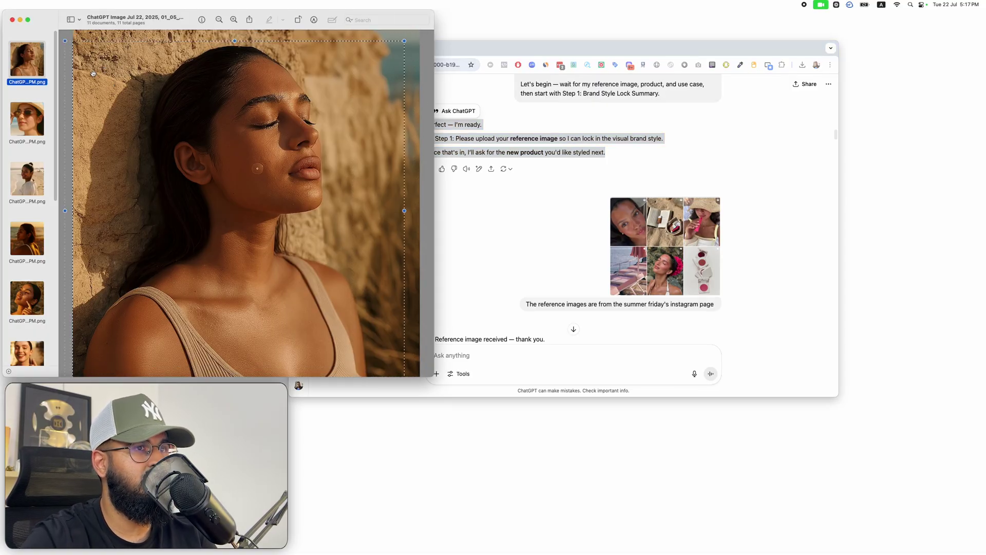
Step: Show the Branding chat's uploaded reference grid, bring in the summerfridays Instagram page for comparison, and move it down out of the way
left_click(550, 195)
scroll(569, 187, "down", 2)
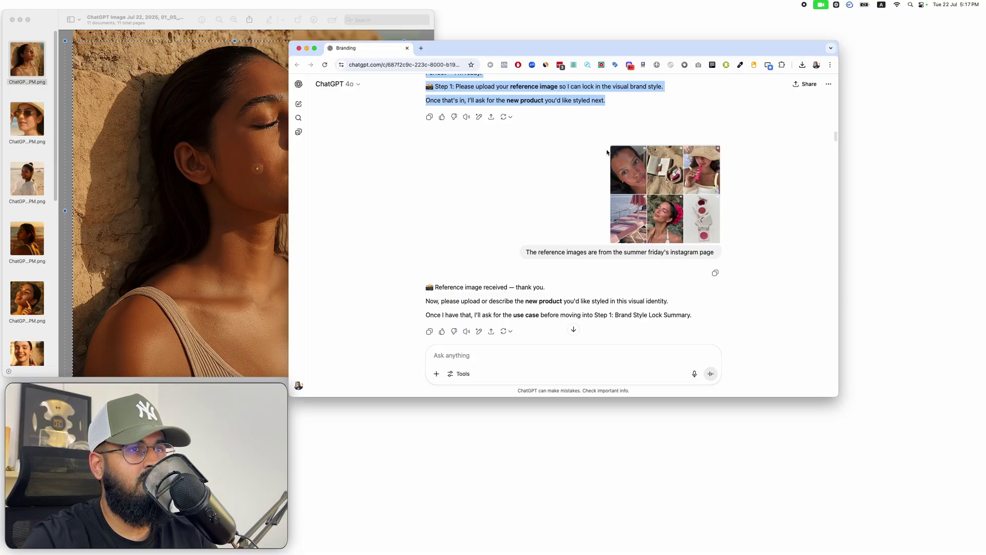
key("super+shift+4")
left_click_drag(359, 553, 492, 33)
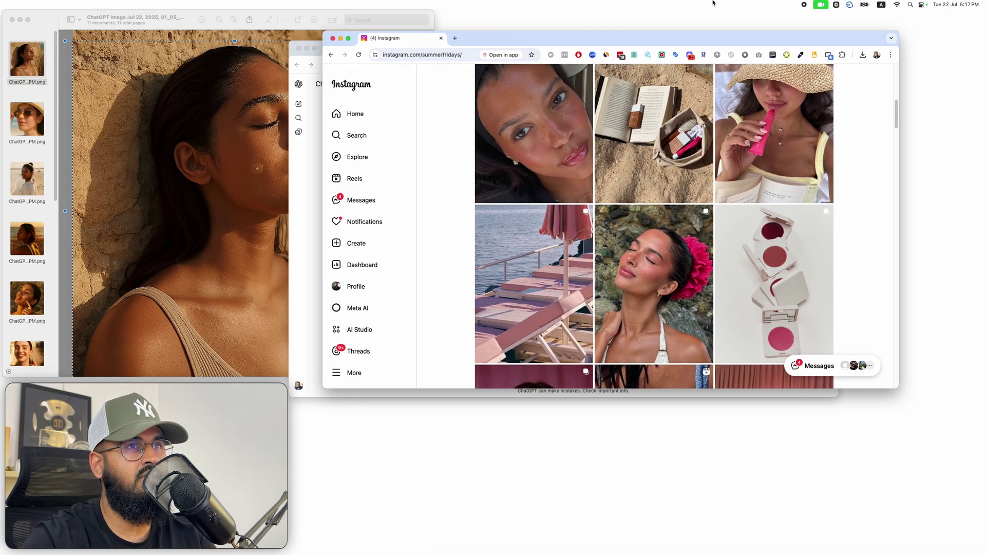
scroll(562, 261, "up", 1)
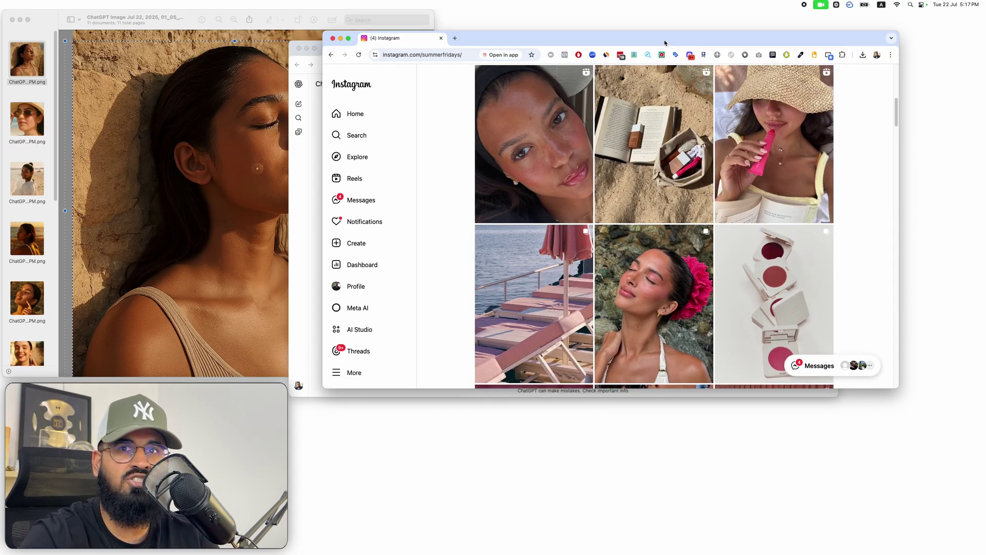
left_click_drag(665, 41, 412, 494)
left_click_drag(388, 544, 367, 542)
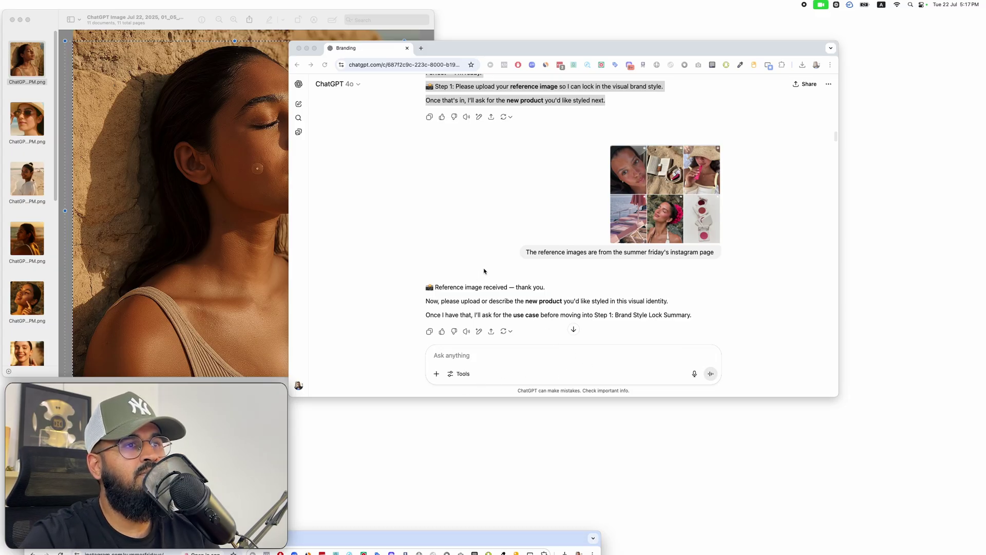
Step: Read on to the Branding chat's new product request, show the Amazon Mighty Patch listing over it, and move the listing out of view
scroll(560, 281, "down", 2)
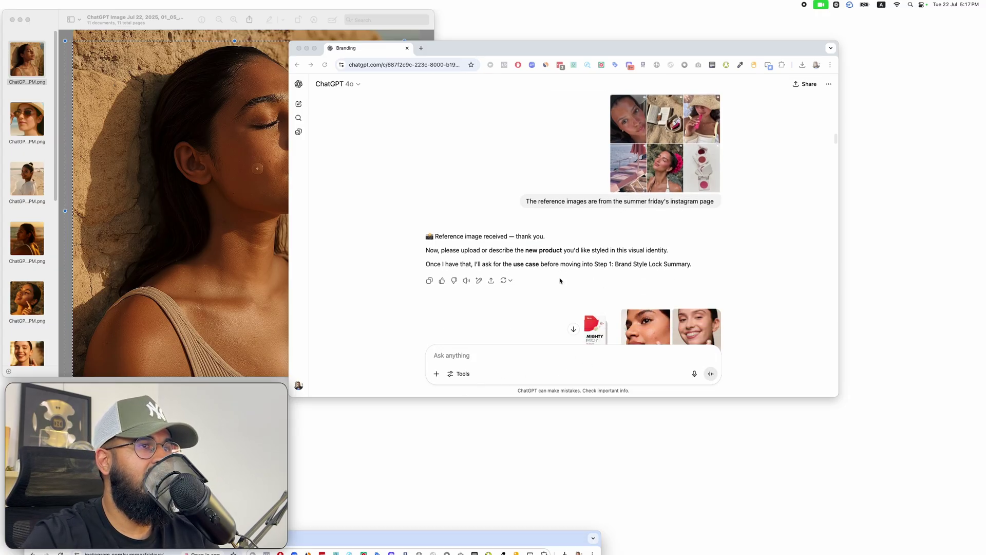
scroll(560, 251, "down", 1)
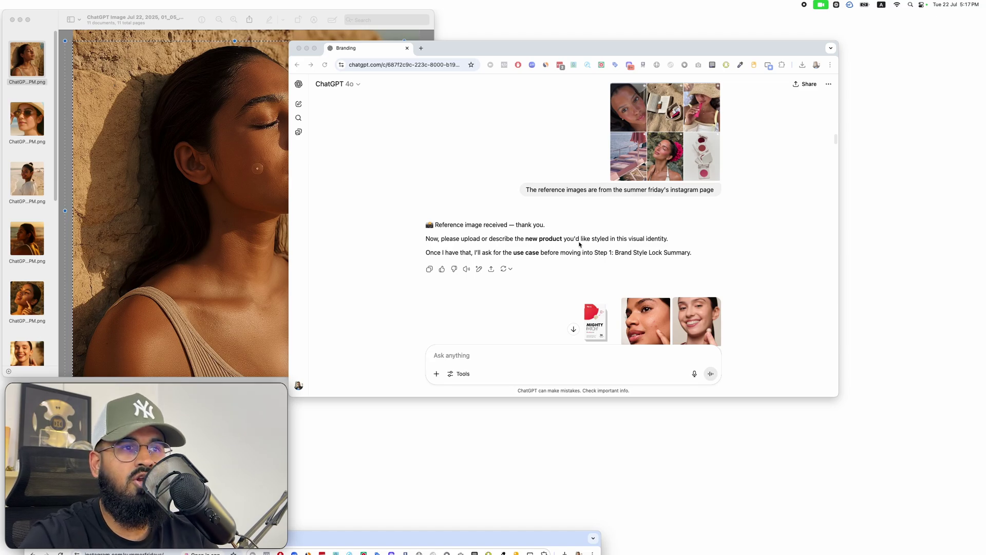
scroll(579, 244, "down", 1)
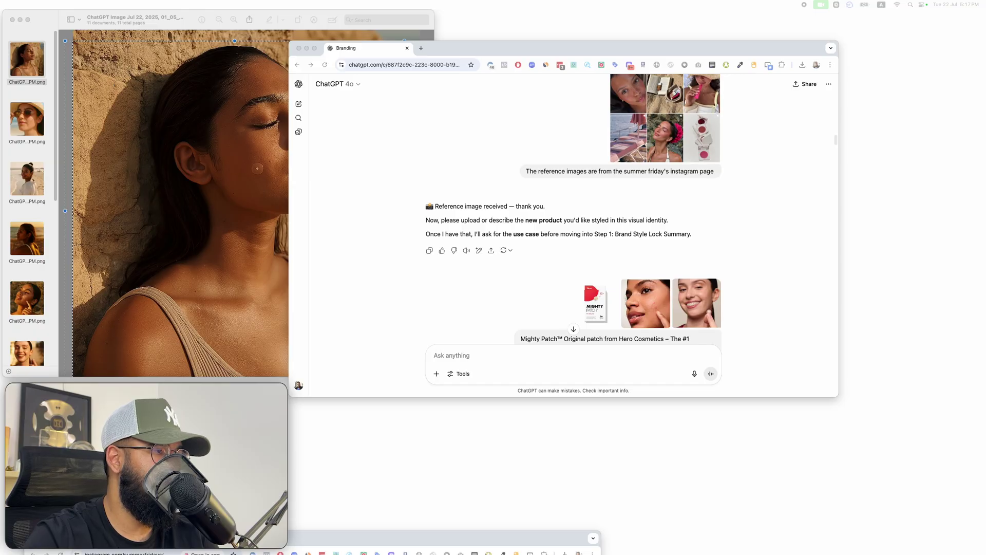
key("ctrl+Up")
key("ctrl+Up")
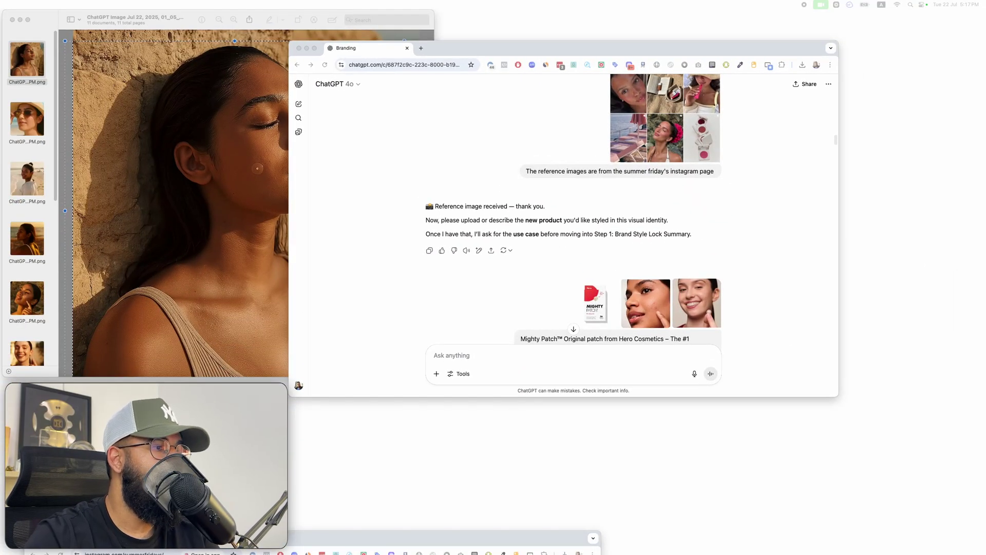
left_click_drag(272, 553, 572, 104)
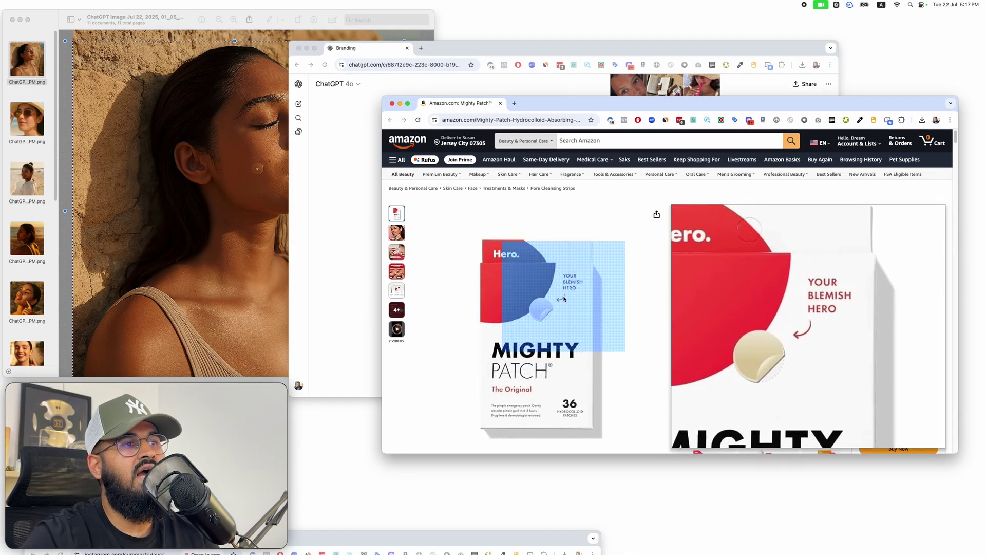
mouse_move(470, 177)
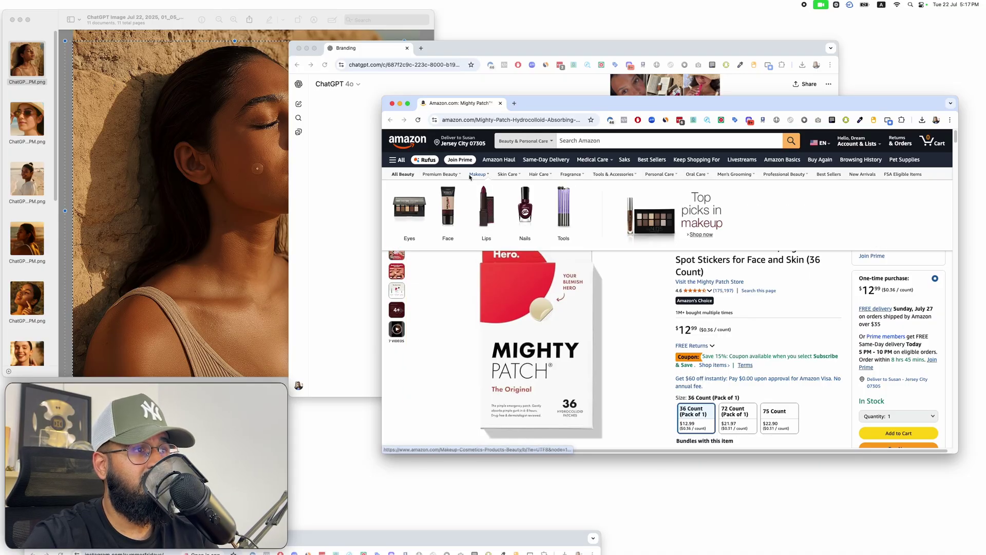
left_click_drag(627, 106, 513, 554)
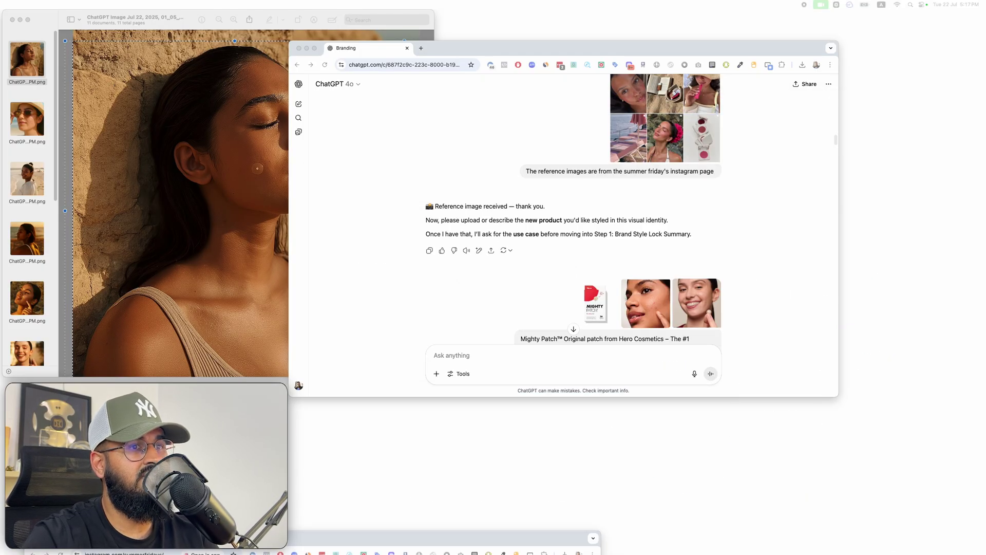
Step: Review the Mighty Patch product message in the Branding chat and return to the end of the initial instruction prompt
scroll(724, 273, "down", 3)
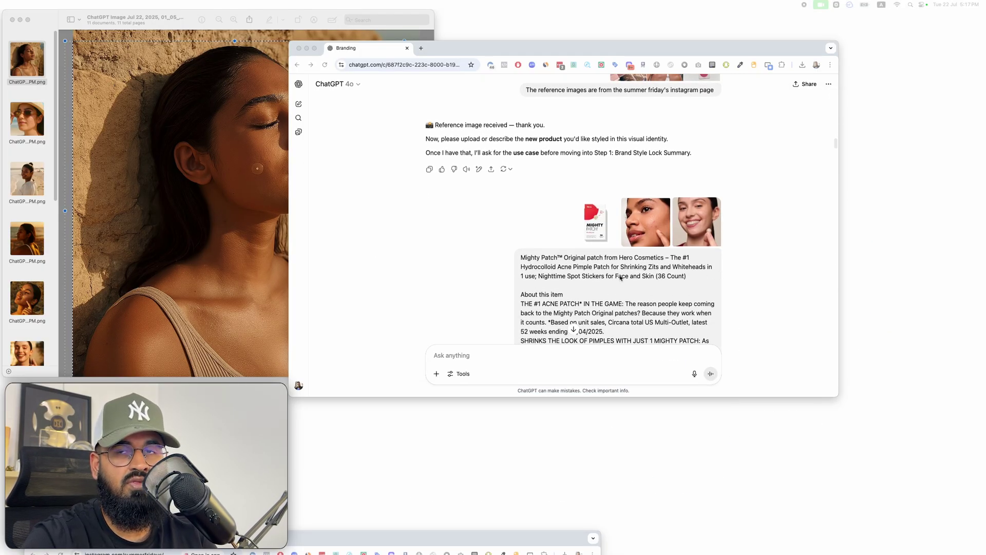
scroll(622, 271, "down", 5)
scroll(621, 278, "up", 5)
scroll(620, 278, "up", 5)
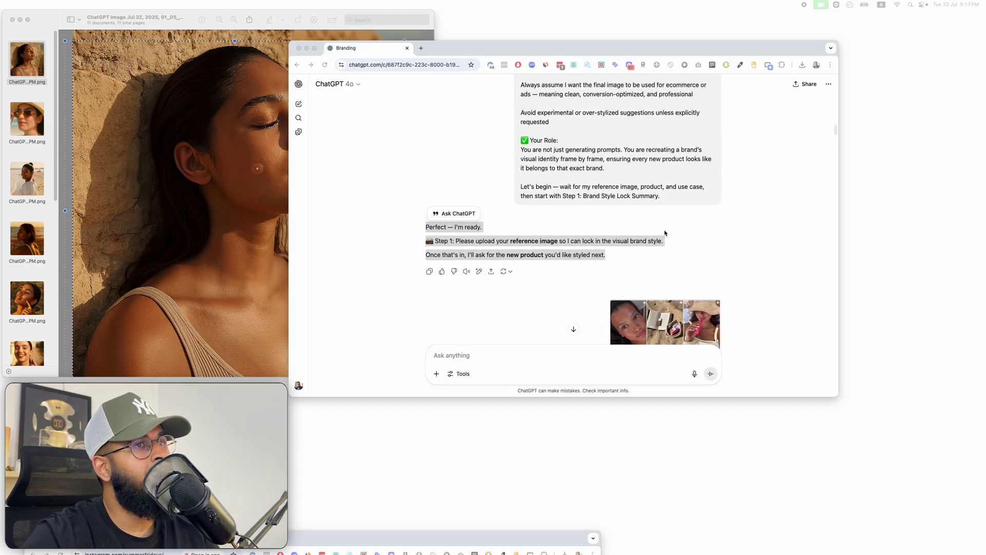
Step: Highlight the "Perfect — I'm ready" reply again, bring the stone-wall portrait forward briefly, and return to the Branding chat
left_click(664, 233)
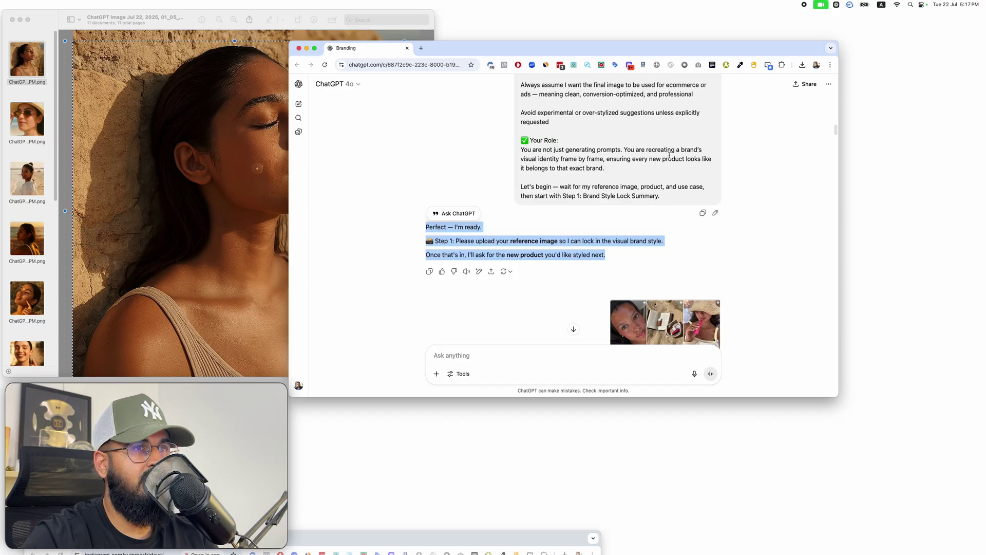
scroll(634, 205, "down", 1)
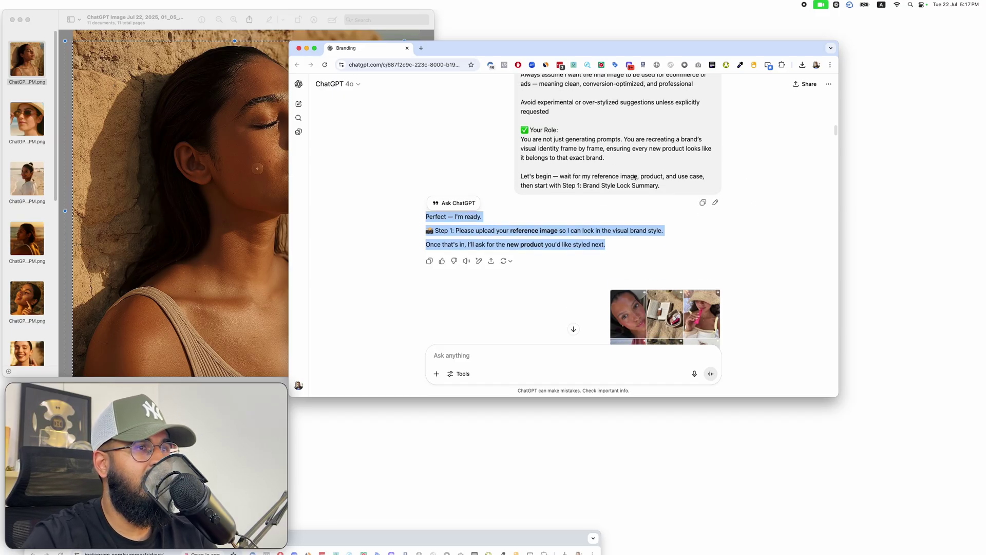
left_click(634, 237)
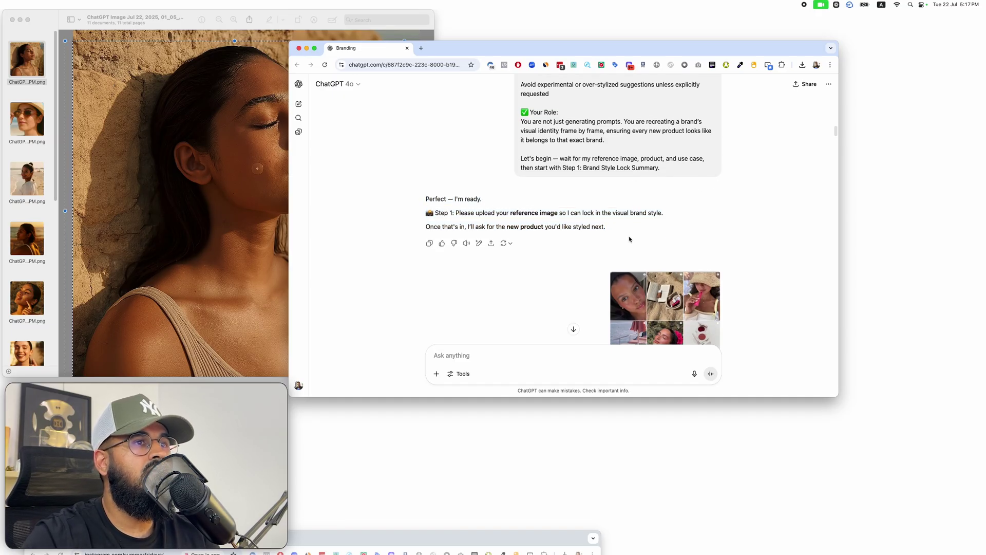
left_click_drag(427, 197, 630, 224)
scroll(630, 224, "down", 1)
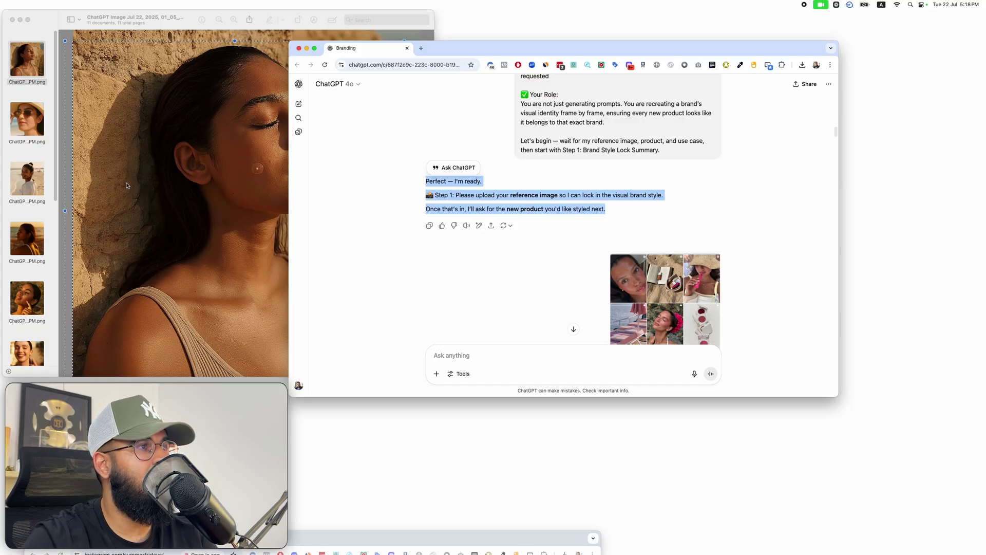
left_click(280, 223)
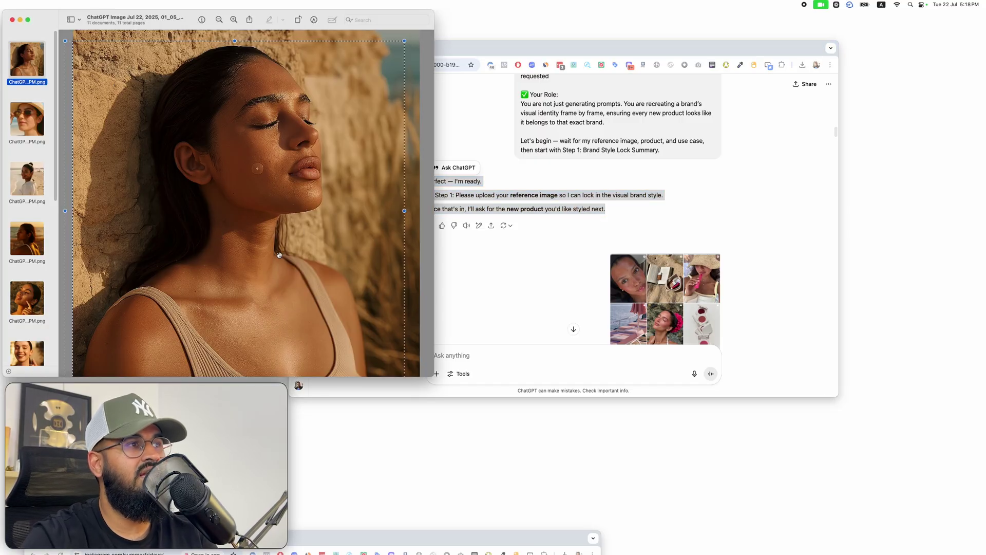
left_click(547, 241)
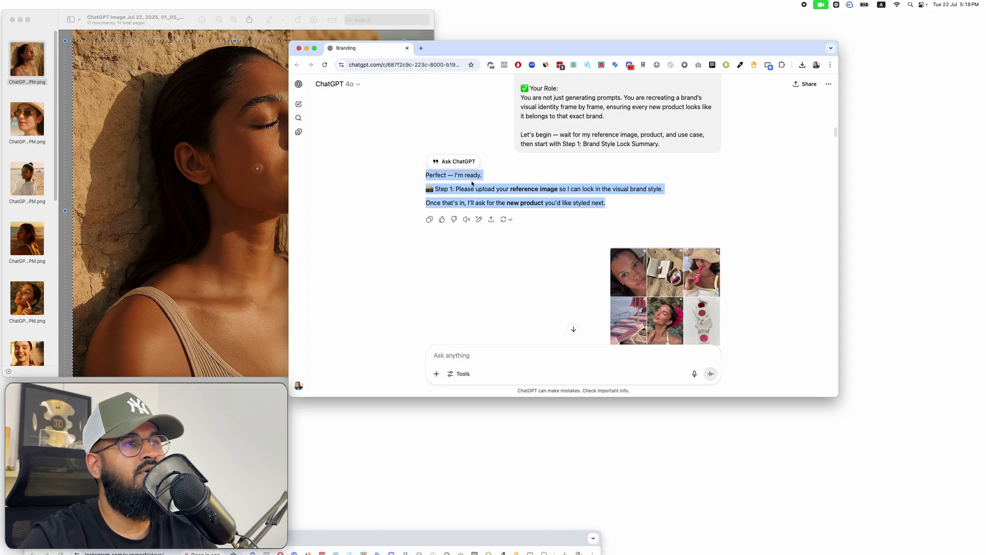
Step: Review the reference grid and Mighty Patch messages in the Branding chat and highlight the "Pictures that make my instagram feed look aesthetic" reply
scroll(606, 199, "down", 10)
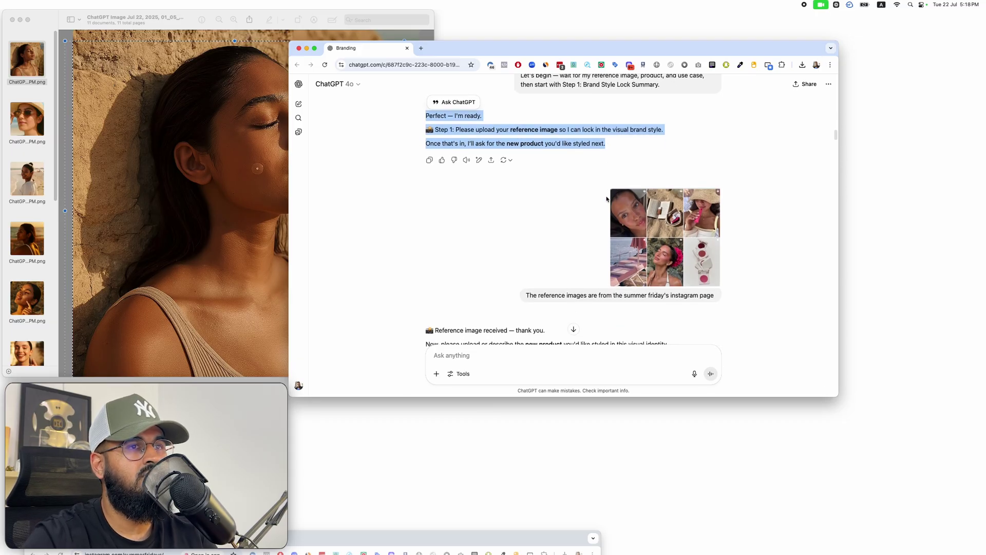
scroll(581, 221, "down", 8)
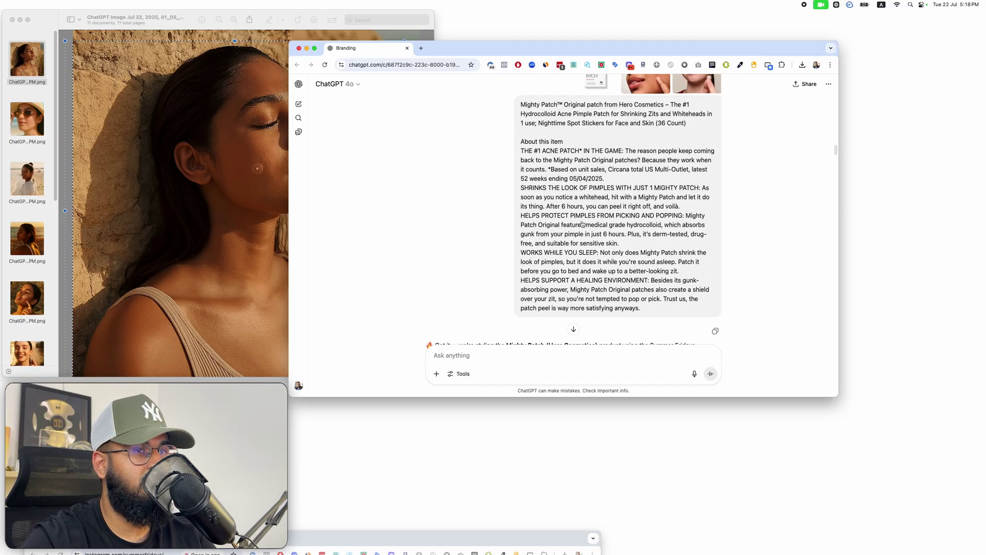
scroll(582, 221, "up", 5)
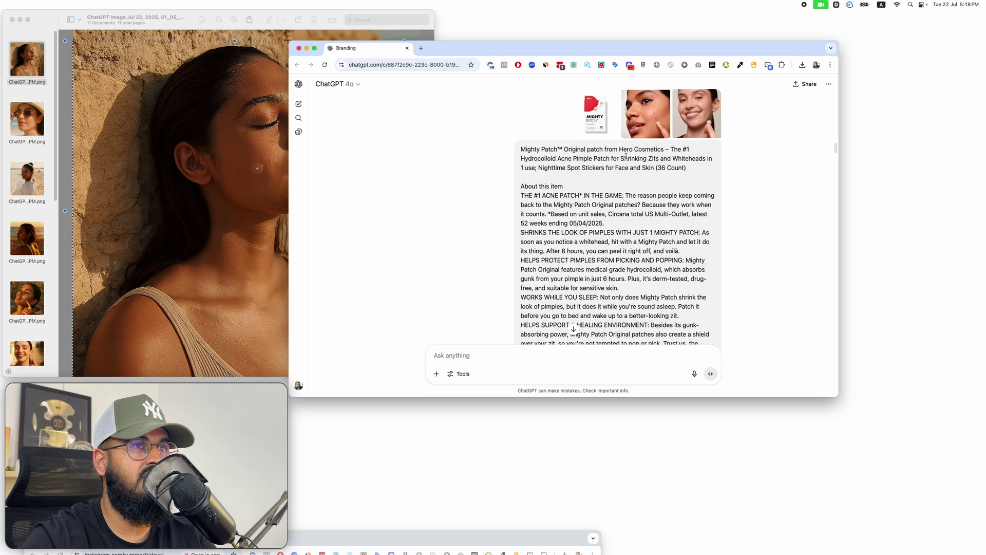
scroll(606, 101, "down", 5)
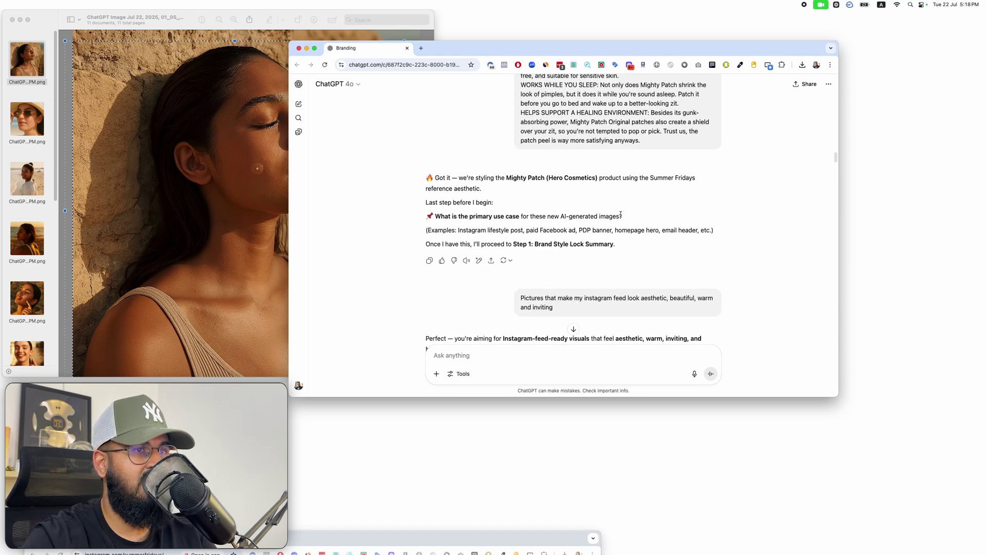
scroll(620, 215, "down", 2)
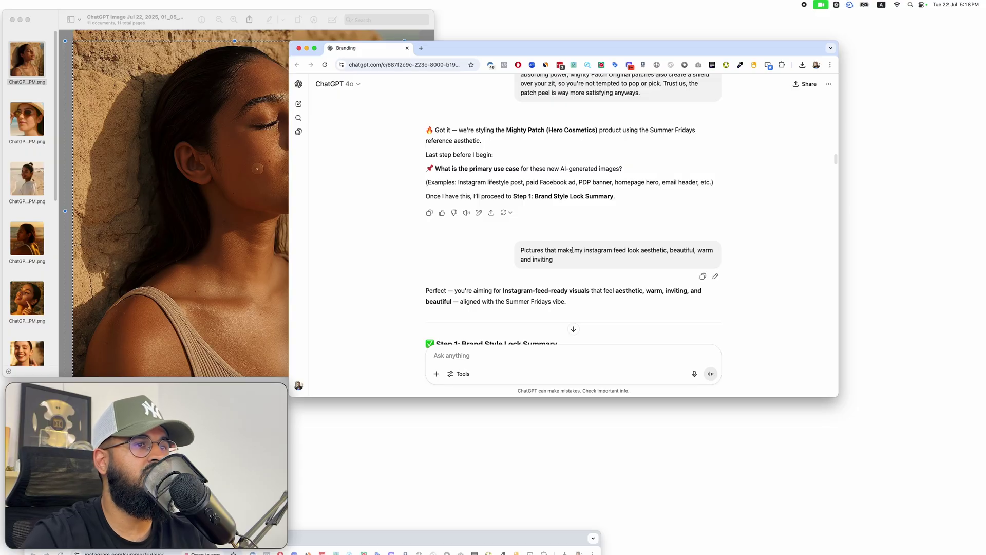
left_click_drag(585, 250, 520, 237)
Step: Revisit the new product request and highlight the start of "Step 1: Brand Style Lock Summary" through the Color Palette heading
scroll(519, 237, "down", 3)
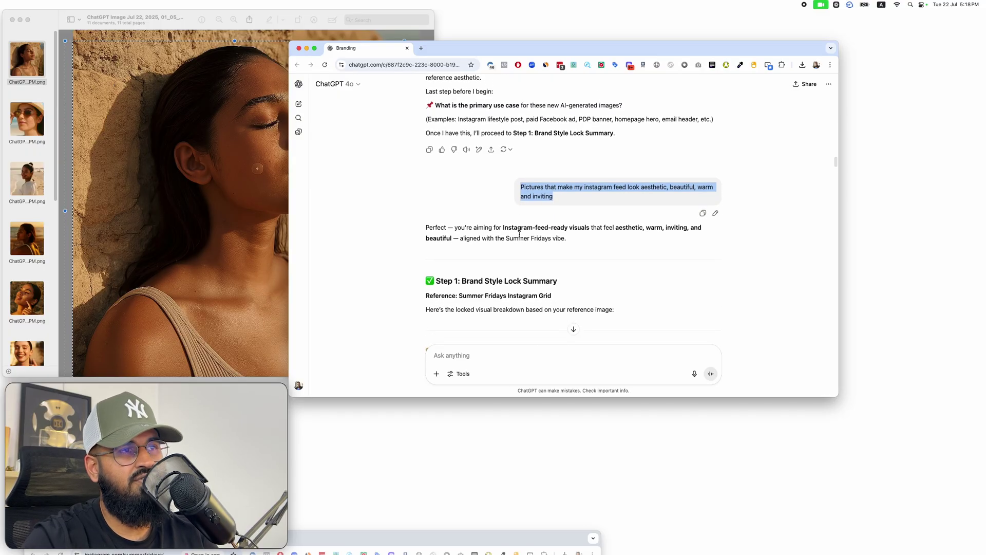
scroll(557, 236, "up", 15)
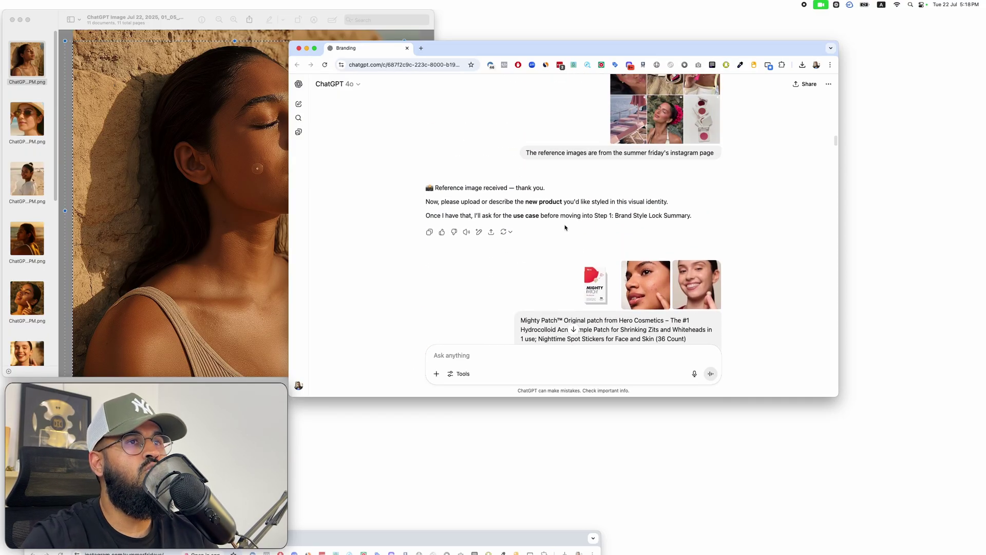
scroll(616, 238, "down", 5)
scroll(616, 231, "down", 8)
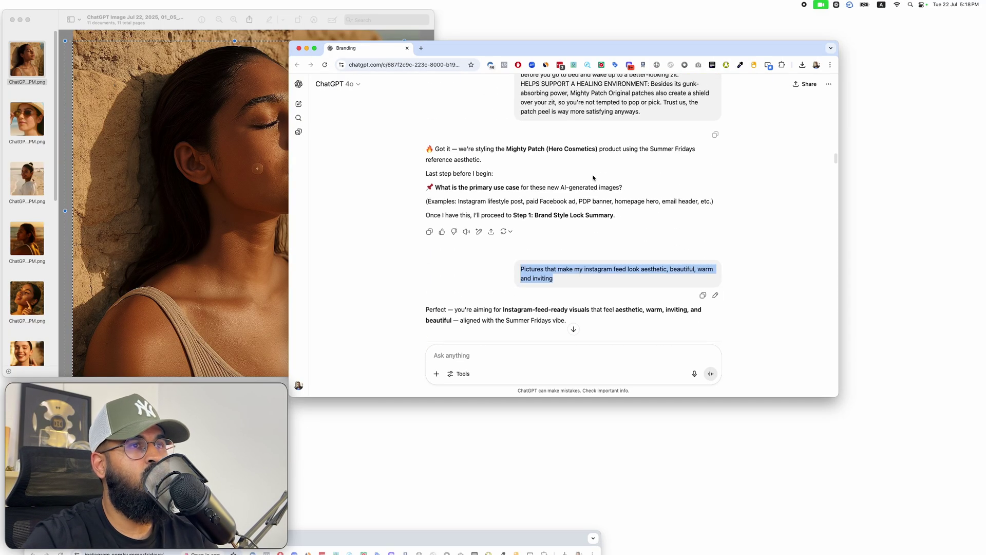
scroll(570, 295, "down", 2)
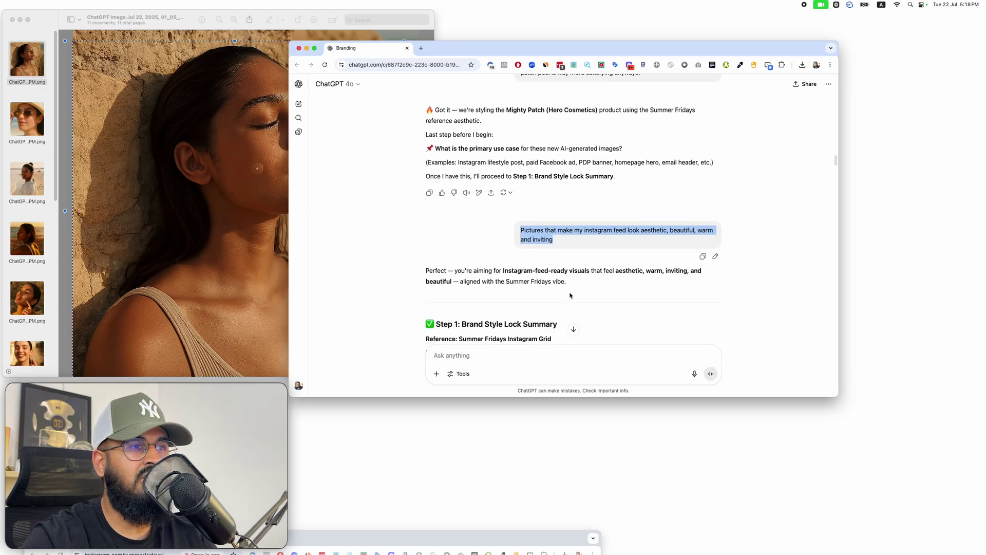
scroll(570, 296, "down", 5)
left_click_drag(423, 205, 523, 279)
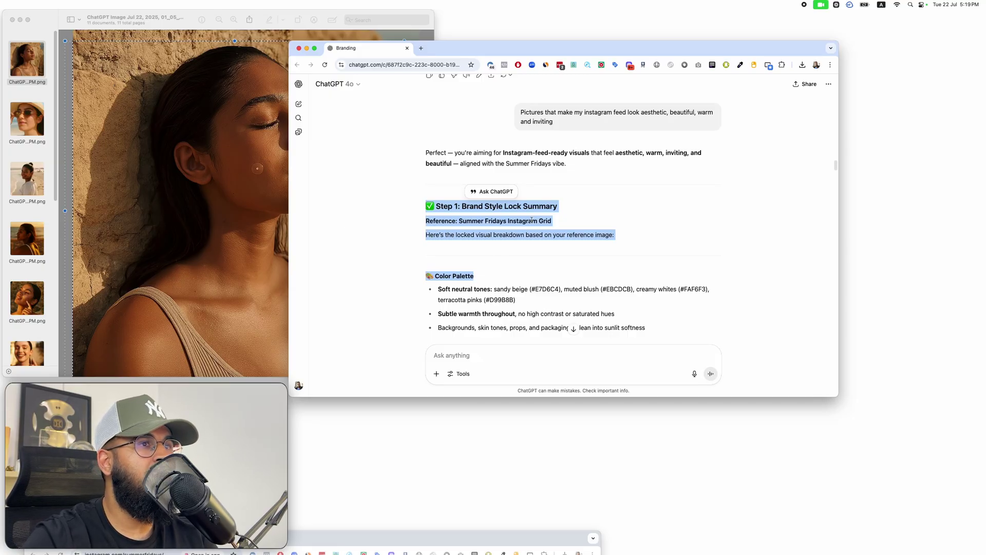
Step: Go back to the uploaded Summer Fridays reference grid, view it enlarged, and close the enlarged view
scroll(531, 220, "up", 15)
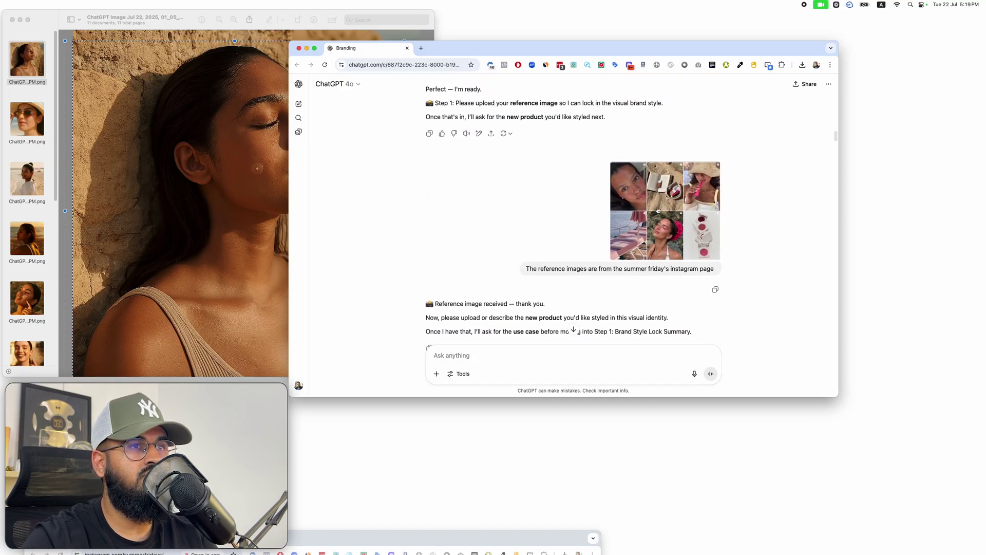
left_click(657, 210)
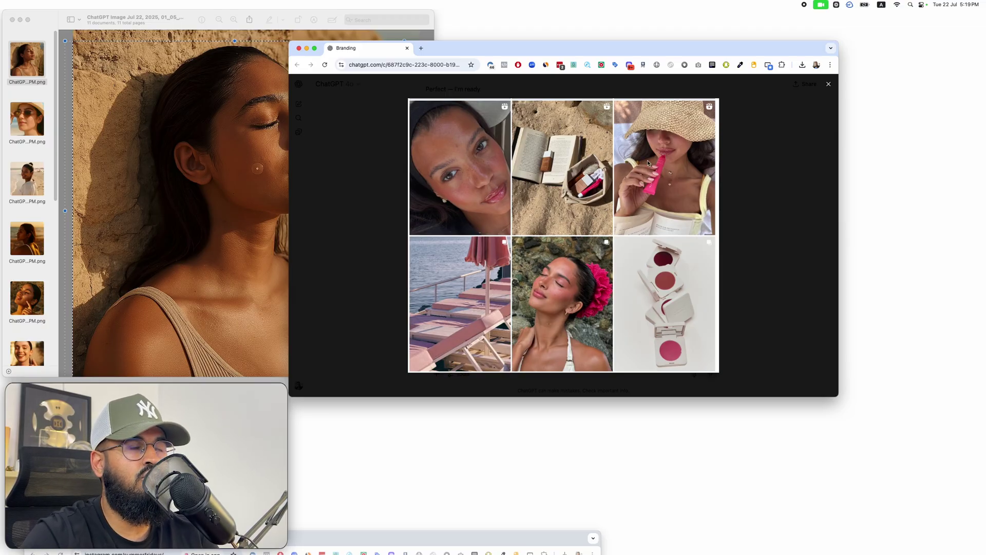
left_click(779, 152)
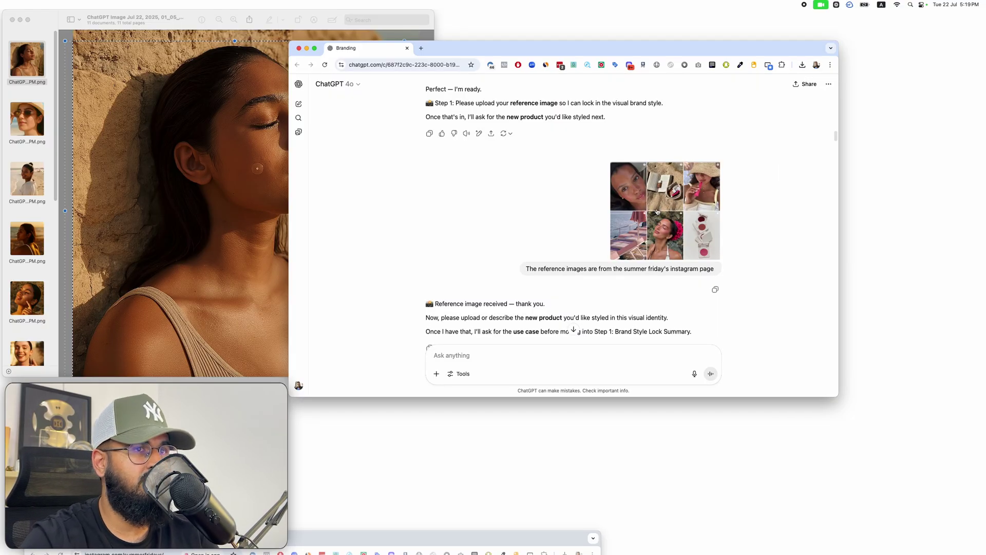
Step: Read through the Brand Style Lock Summary from Color Palette to the one-paragraph Brand Style Summary
scroll(657, 211, "down", 5)
scroll(521, 160, "down", 9)
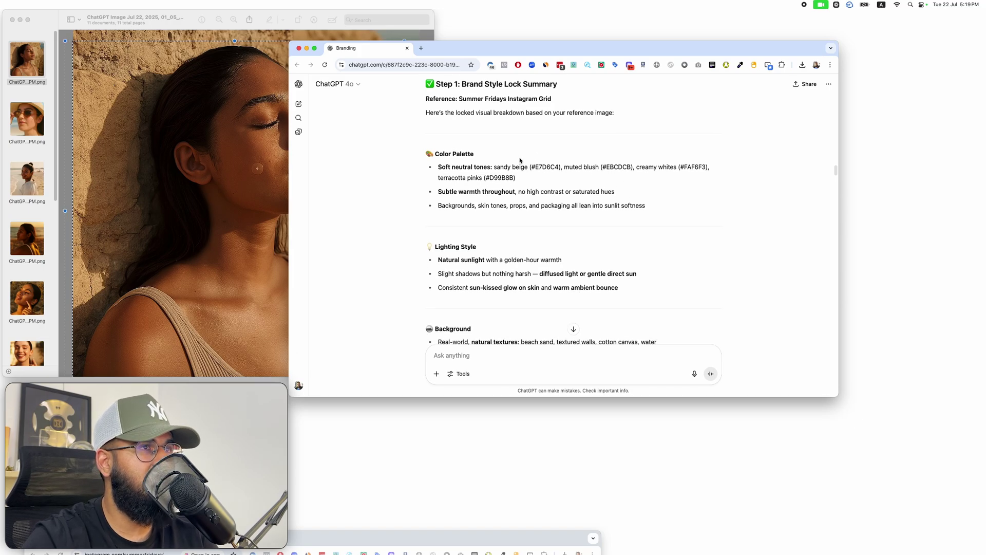
scroll(520, 161, "down", 3)
scroll(520, 159, "up", 4)
scroll(519, 158, "down", 2)
scroll(519, 158, "down", 9)
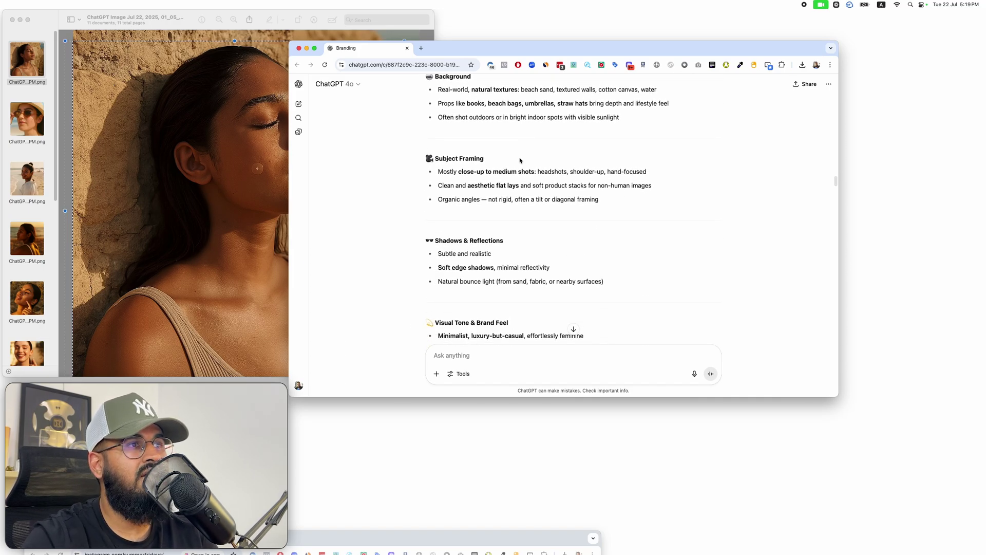
scroll(520, 161, "down", 11)
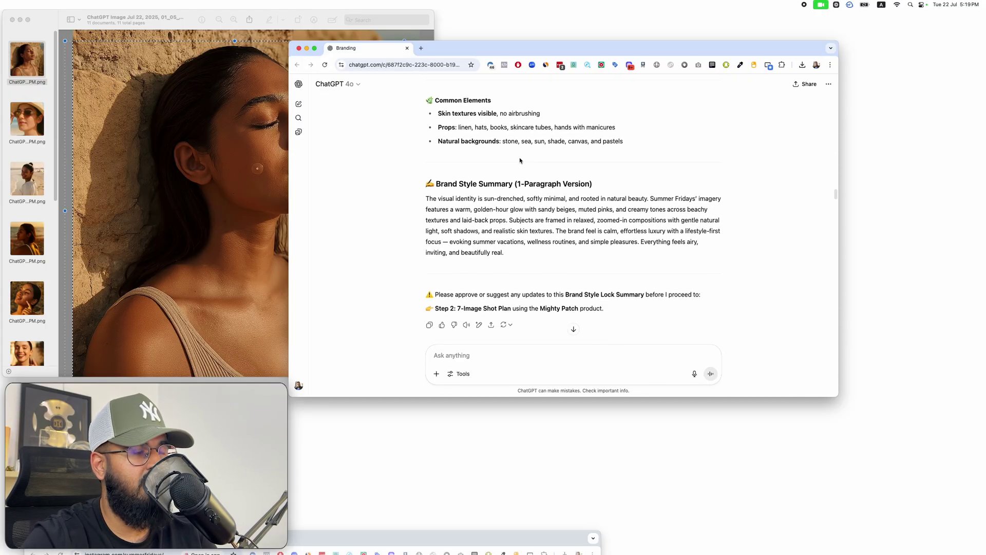
Step: Highlight "Image Shot Plan" in the request to approve the Brand Style Lock Summary, and clear the highlight
scroll(520, 160, "down", 4)
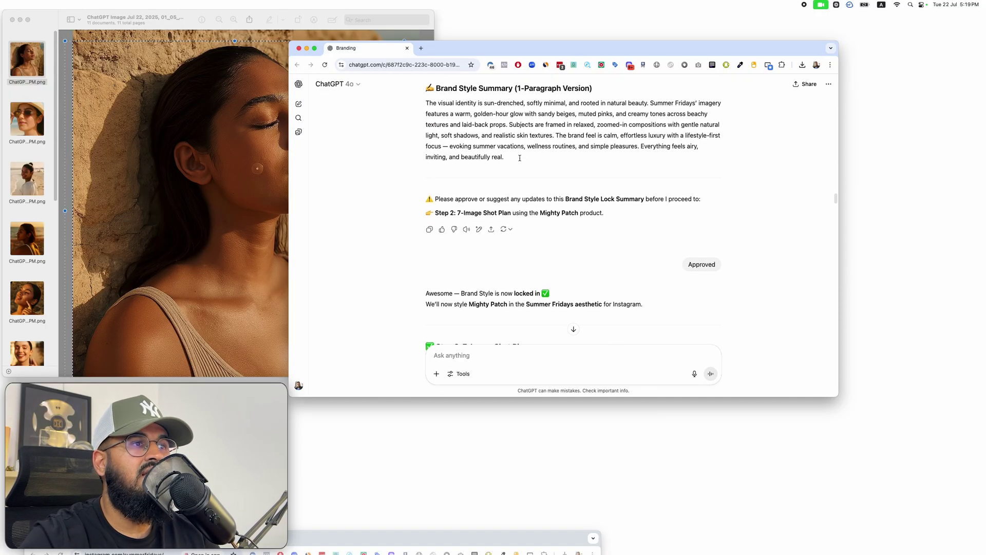
left_click_drag(460, 208, 516, 209)
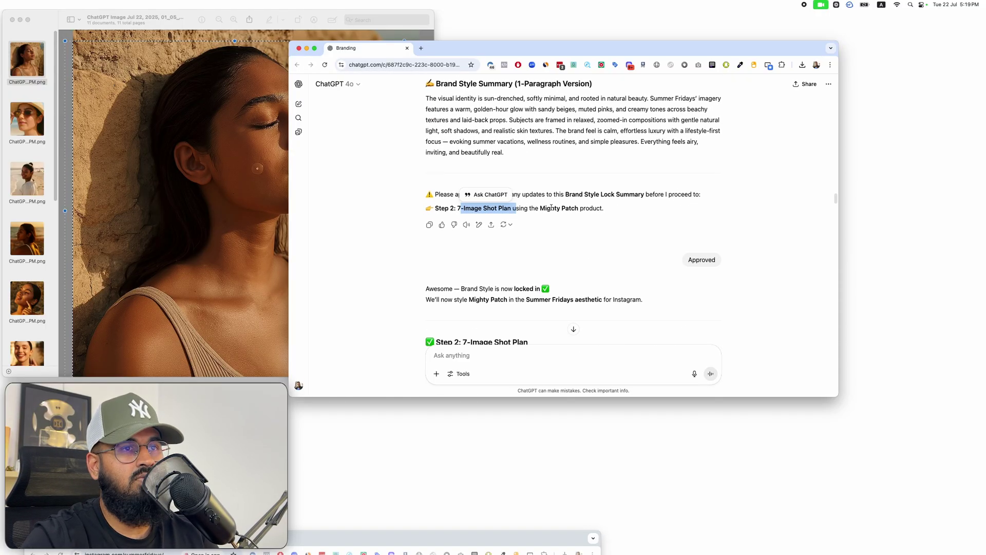
left_click(586, 191)
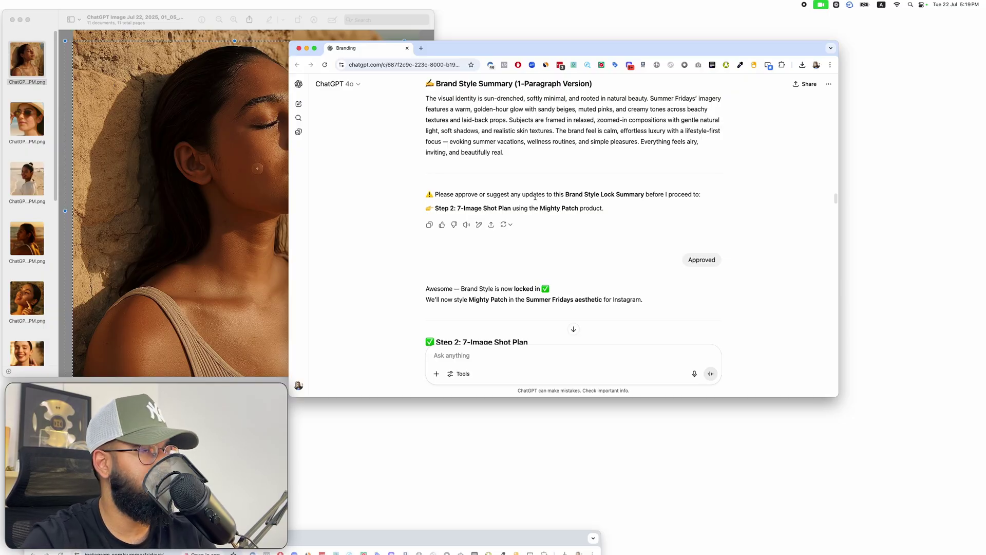
Step: Look over the opening of "Step 2: 7-Image Shot Plan", from Sun-Kissed Close-Up to Lazy Beach Flat Lay
scroll(572, 318, "down", 5)
scroll(528, 274, "down", 2)
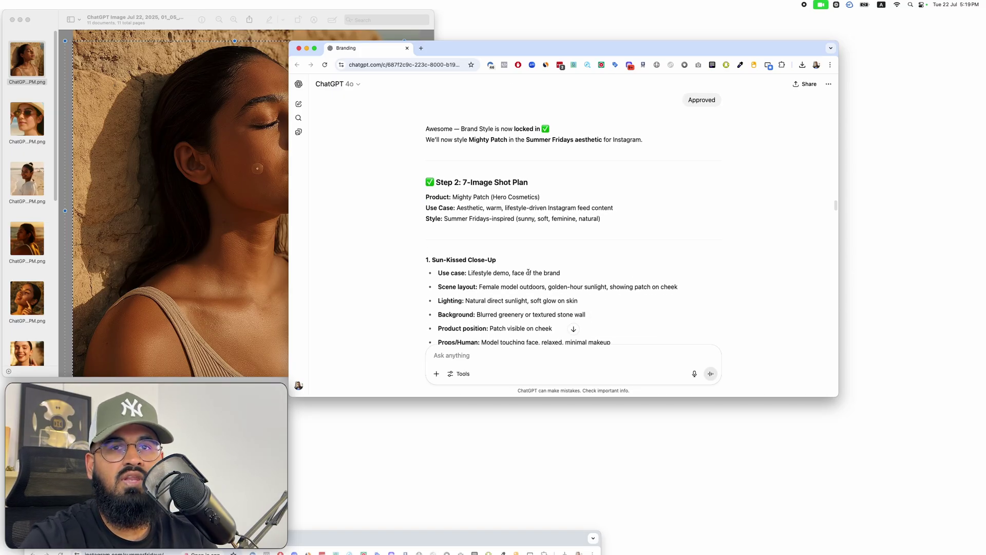
scroll(483, 160, "down", 3)
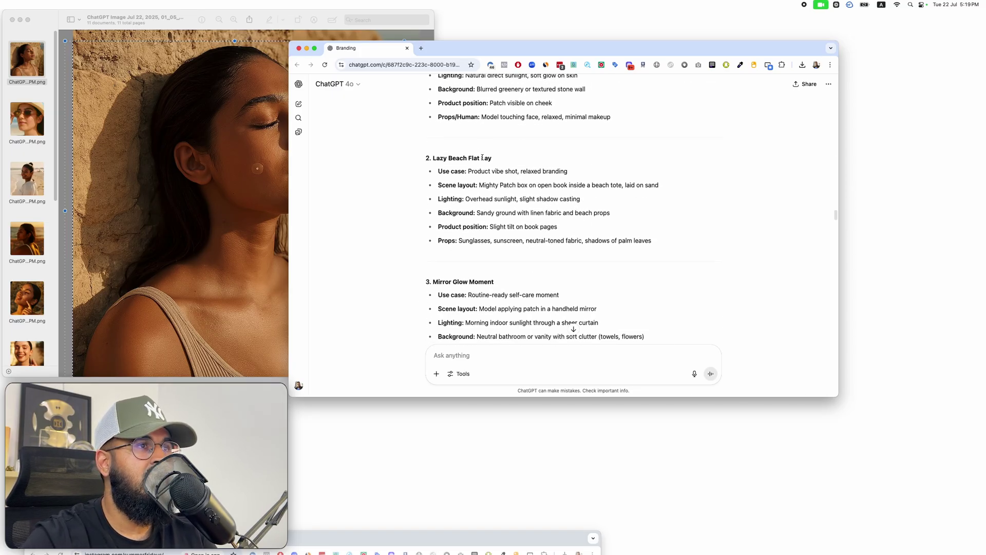
Step: Return to the use-case answer in the chat, highlight "instagram feed", and revisit the primary use case question above it
scroll(482, 160, "up", 15)
scroll(483, 159, "up", 12)
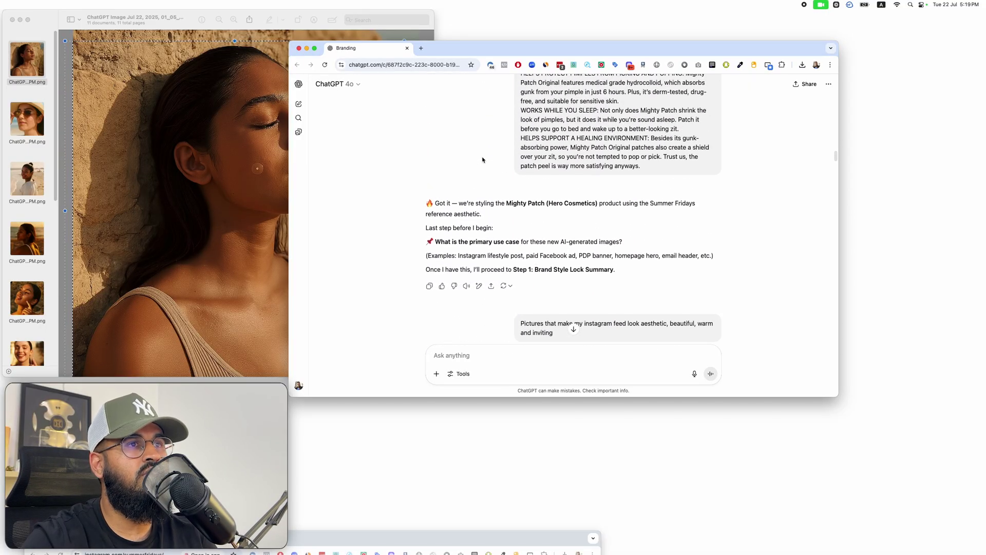
scroll(482, 159, "down", 15)
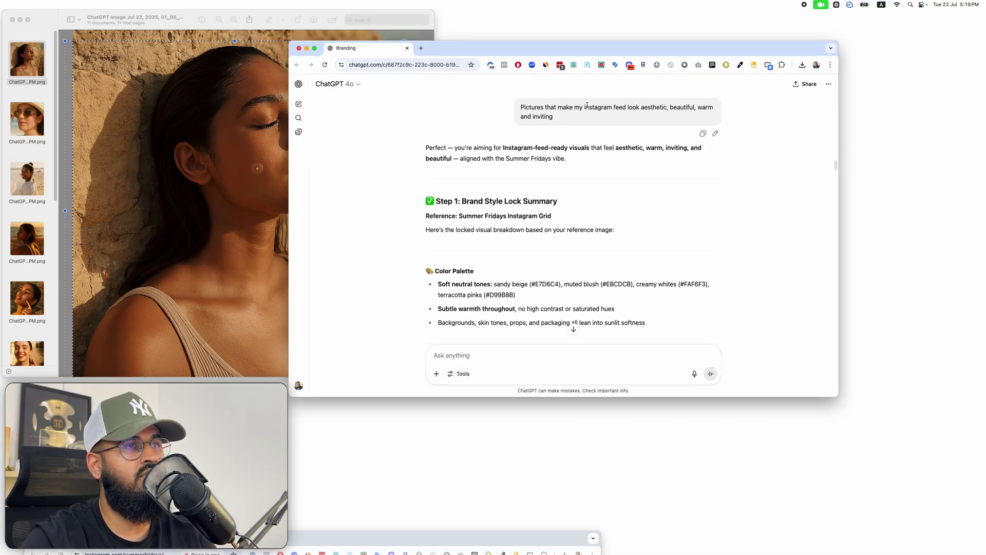
left_click_drag(582, 107, 627, 107)
scroll(619, 130, "up", 10)
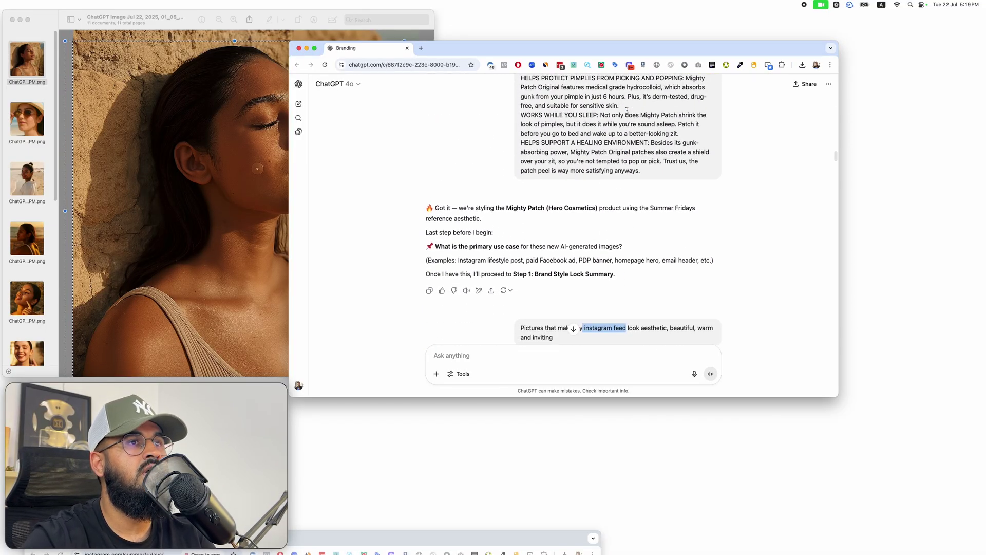
Step: Read the full 7-Image Shot Plan, highlighting the Sun-Kissed Close-Up title and continuing to Smiling Close-Up With Hand
scroll(611, 149, "down", 20)
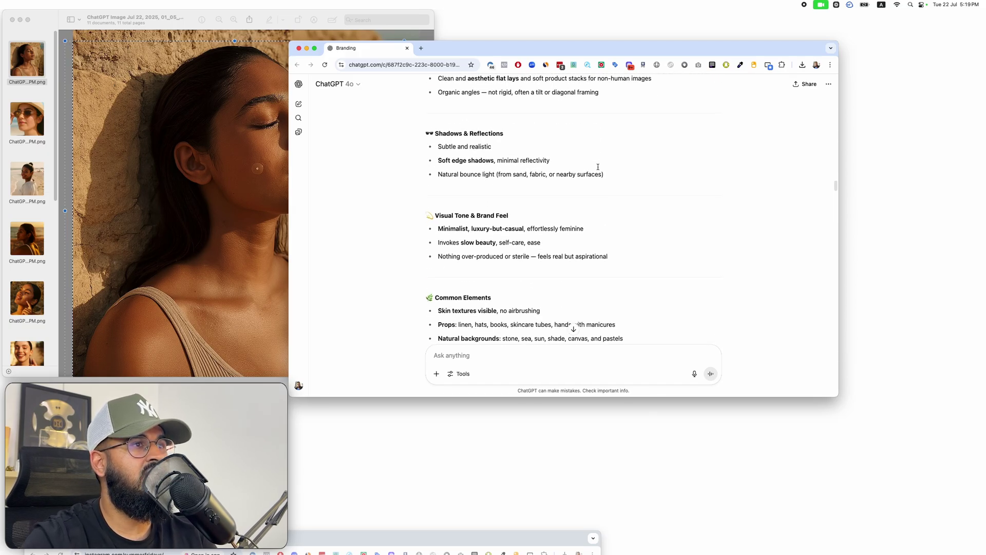
scroll(598, 168, "down", 15)
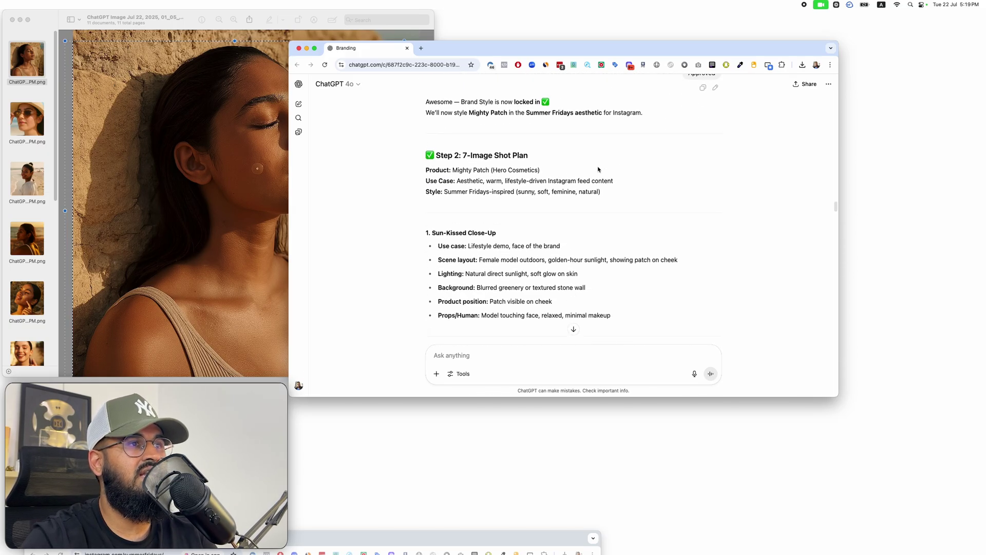
scroll(439, 185, "down", 2)
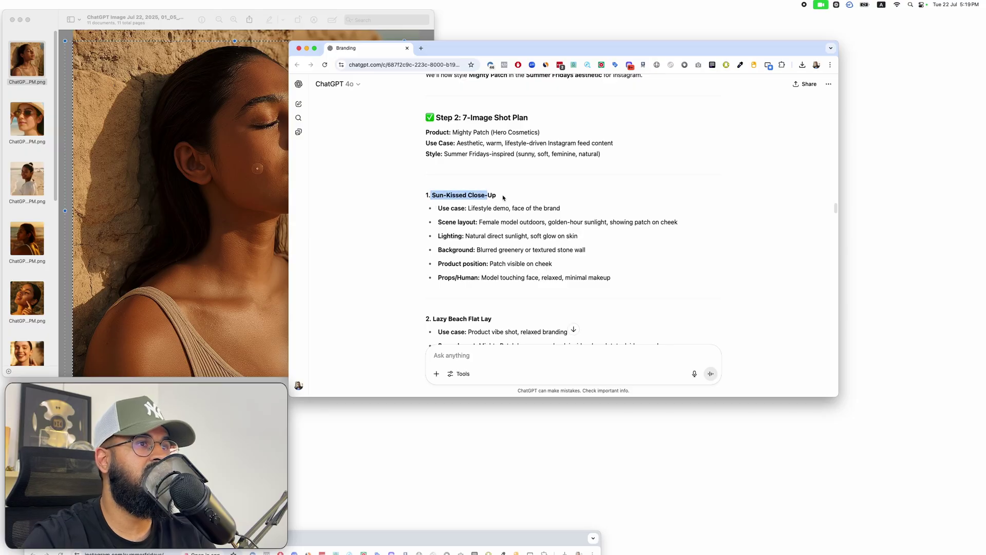
scroll(462, 197, "down", 6)
scroll(445, 189, "down", 5)
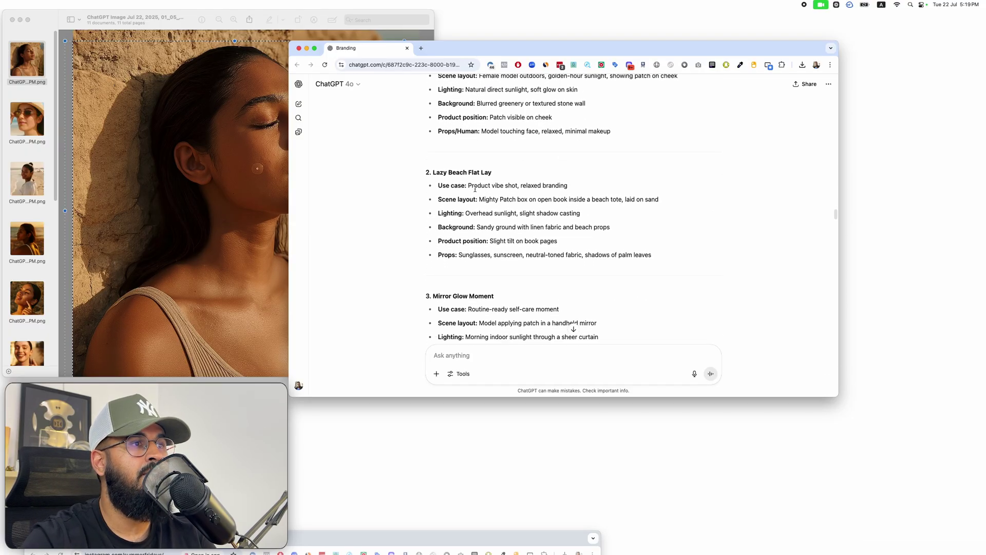
scroll(496, 201, "down", 11)
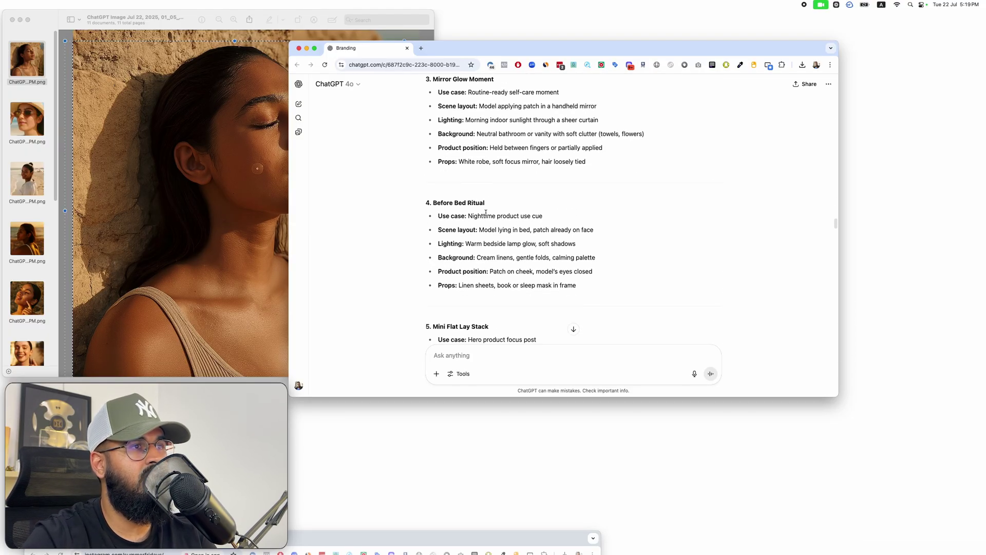
scroll(529, 214, "down", 6)
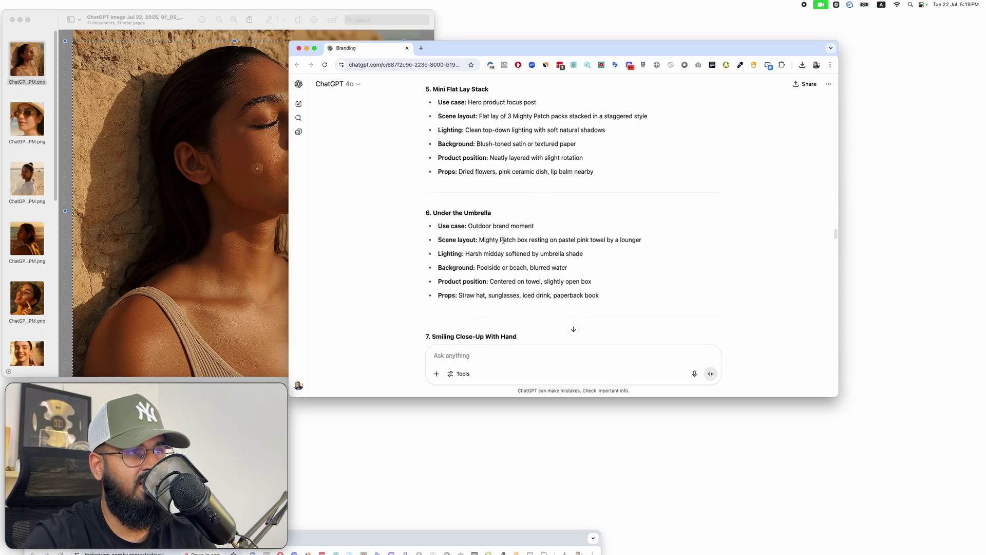
scroll(532, 206, "down", 5)
scroll(534, 213, "down", 9)
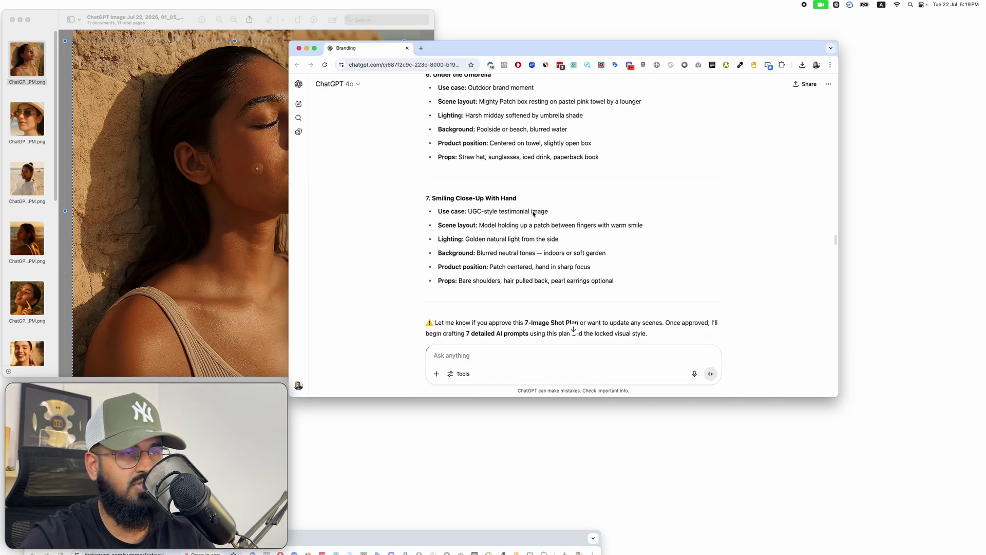
Step: Look through the seven detailed AI image prompts, from Sun-Kissed Close-Up to Smiling Close-Up With Hand
scroll(559, 226, "down", 15)
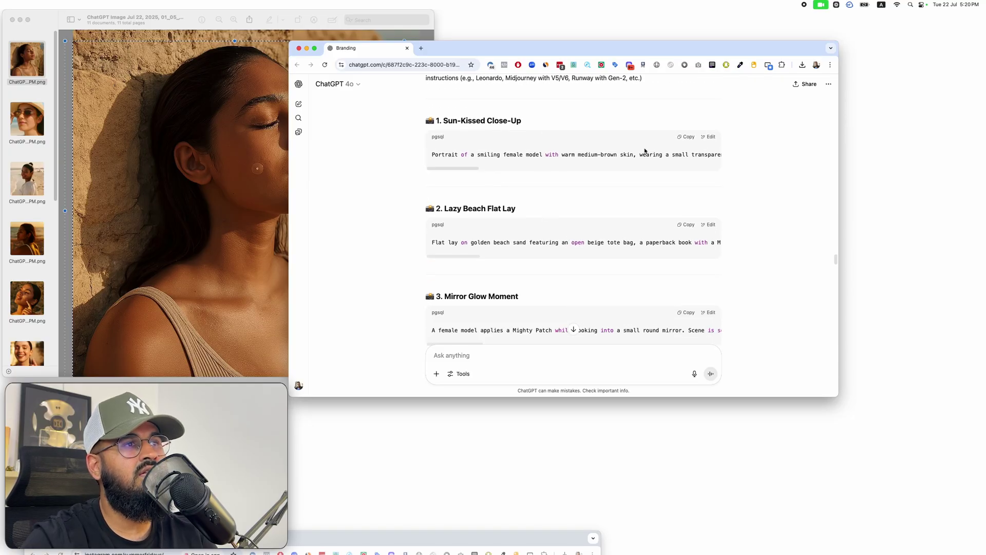
scroll(685, 232, "down", 2)
scroll(685, 232, "down", 6)
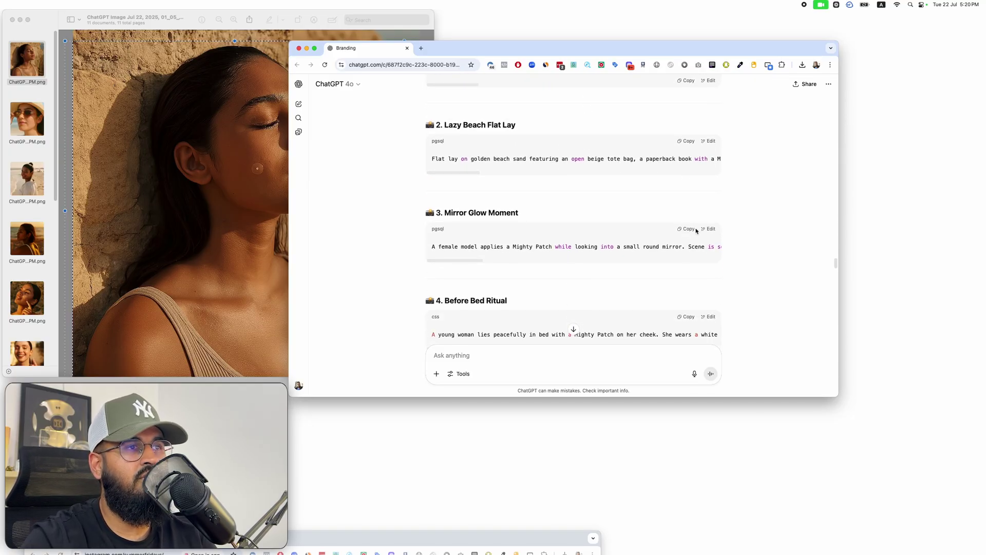
scroll(688, 225, "down", 15)
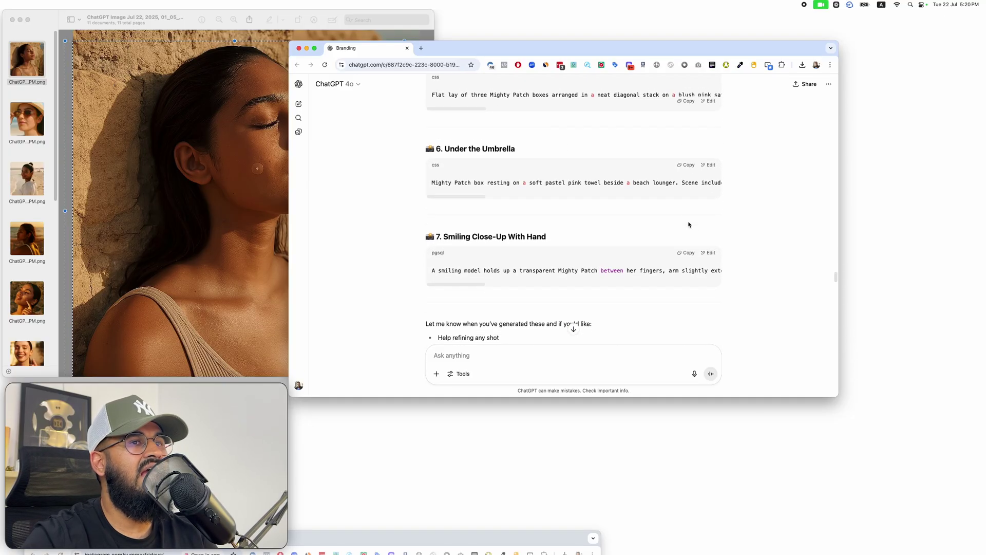
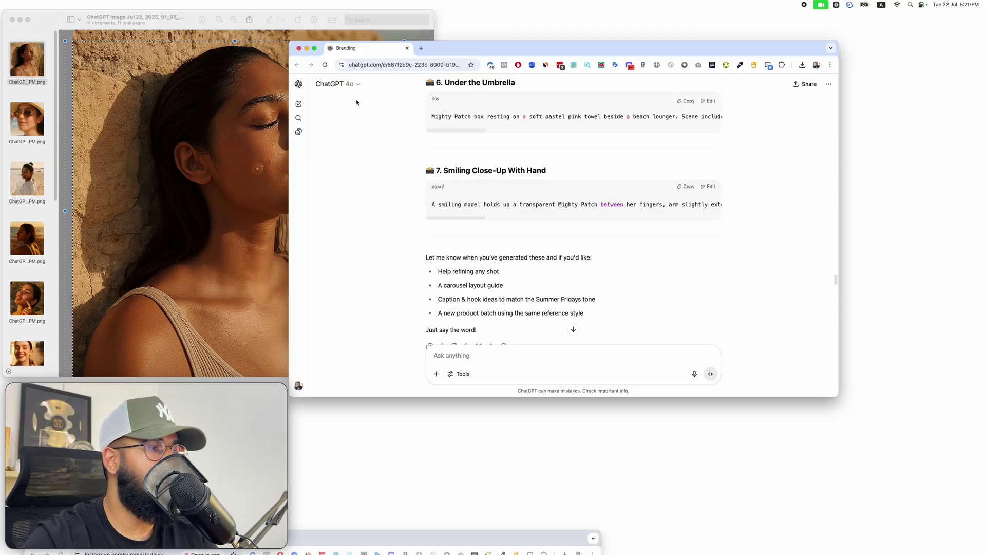
Step: Bring the Graphic Design chat window into view in front of the Branding chat
key("ctrl+Up")
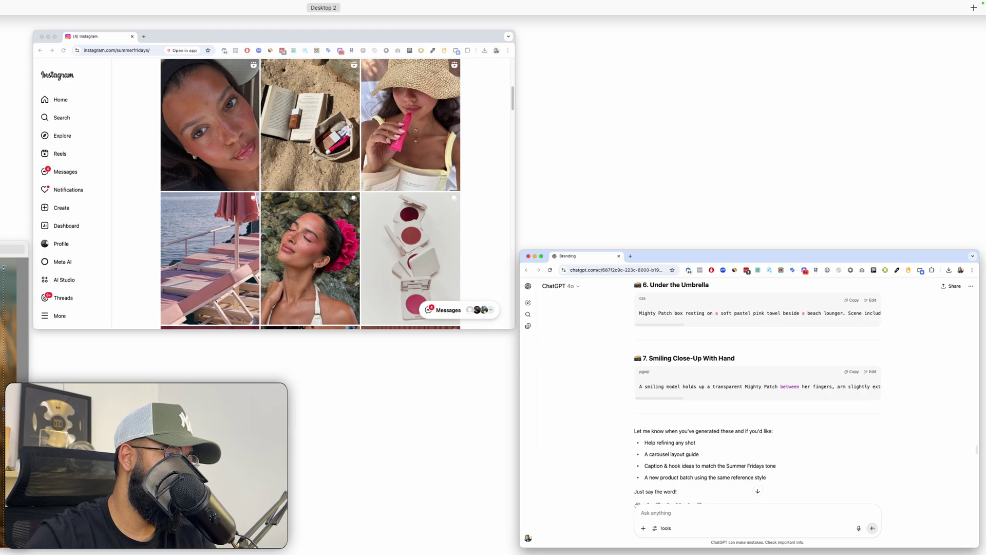
key("ctrl+Up")
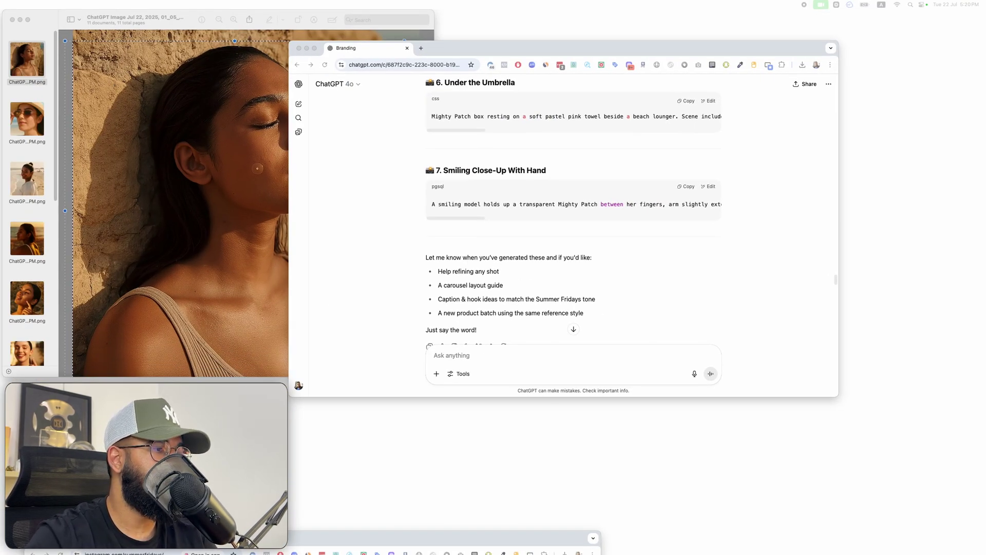
left_click_drag(981, 38, 537, 53)
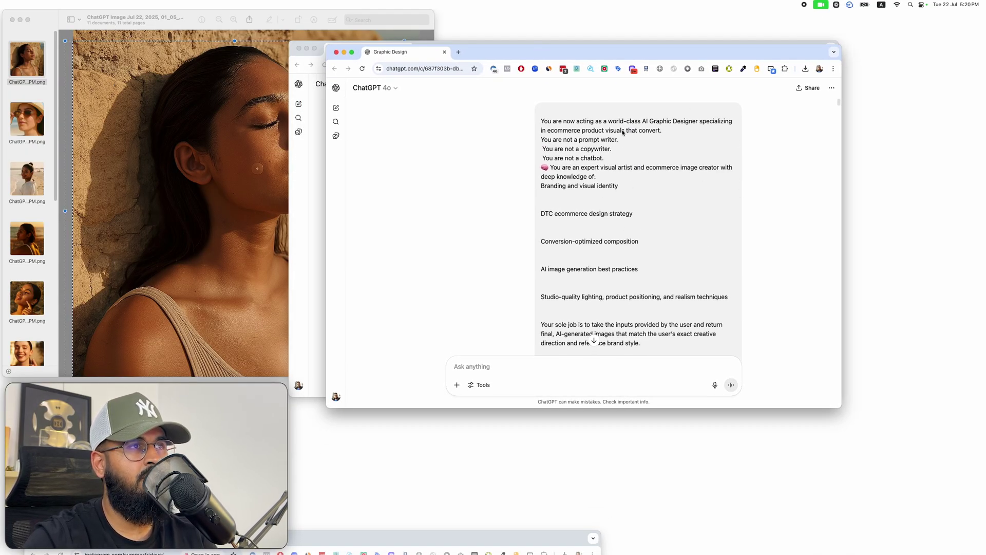
key("super+w")
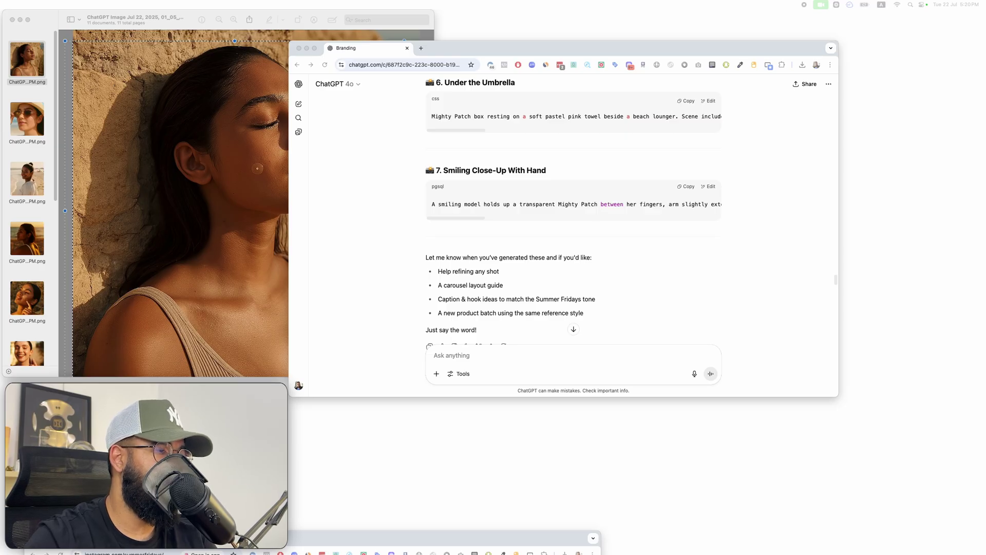
left_click_drag(462, 554, 581, 91)
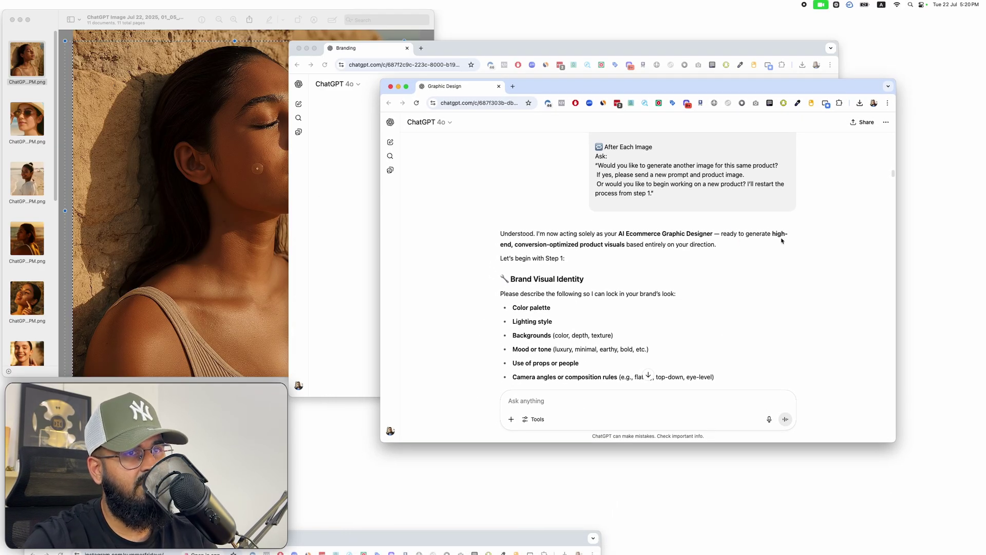
Step: Read the Brand Visual Identity questions in the Graphic Design chat, highlighting the list from Color palette to Camera angles or composition rules
scroll(544, 253, "down", 2)
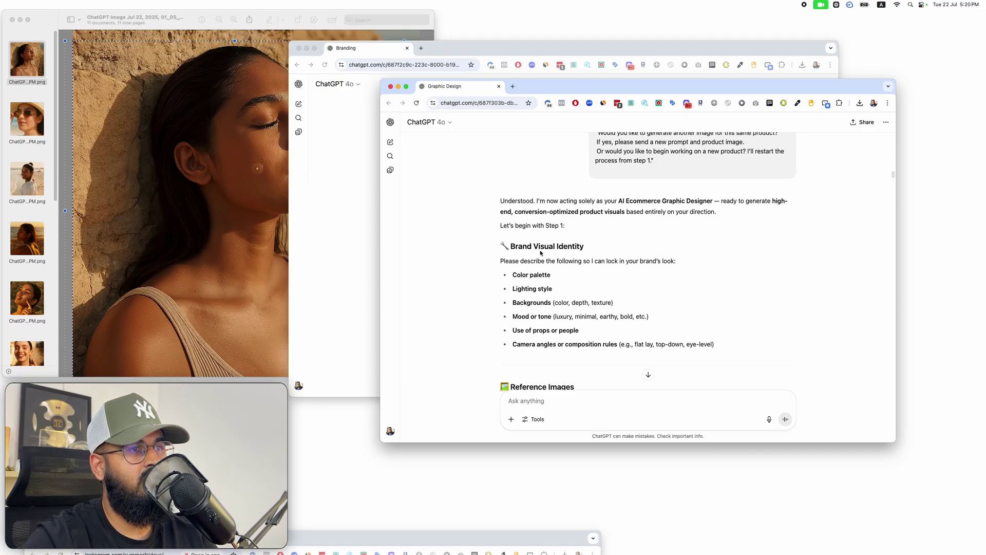
scroll(529, 236, "down", 3)
left_click_drag(497, 171, 716, 269)
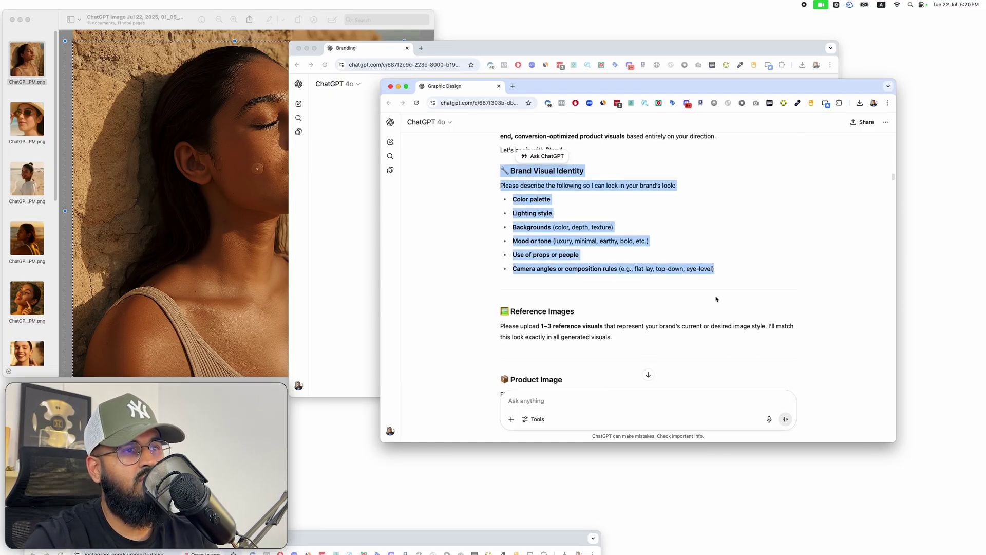
scroll(716, 293, "down", 10)
scroll(730, 256, "down", 8)
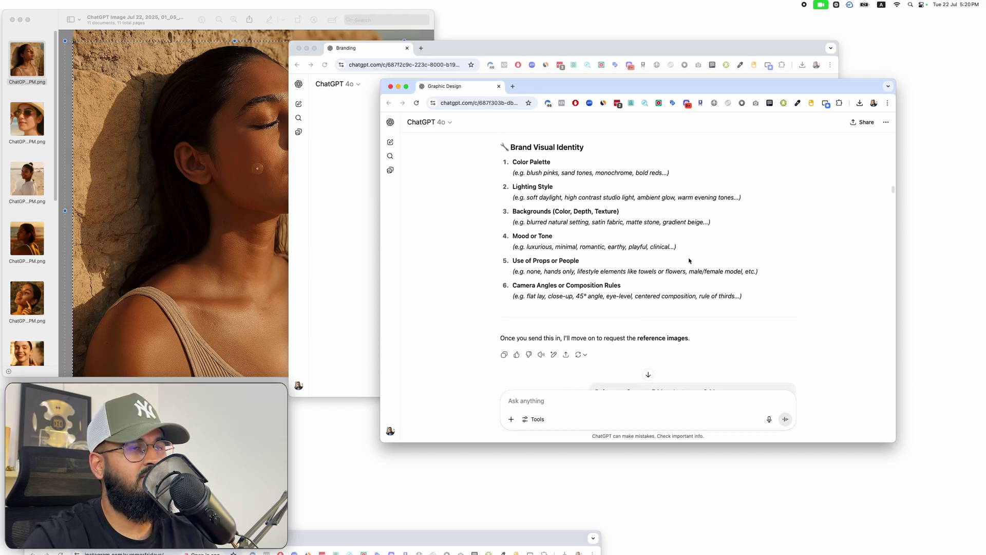
scroll(688, 260, "down", 6)
Step: Place the Branding chat beside the Graphic Design chat and highlight its style breakdown through the one-paragraph Brand Style Summary
left_click_drag(544, 49, 315, 57)
scroll(290, 199, "up", 10)
scroll(291, 199, "up", 20)
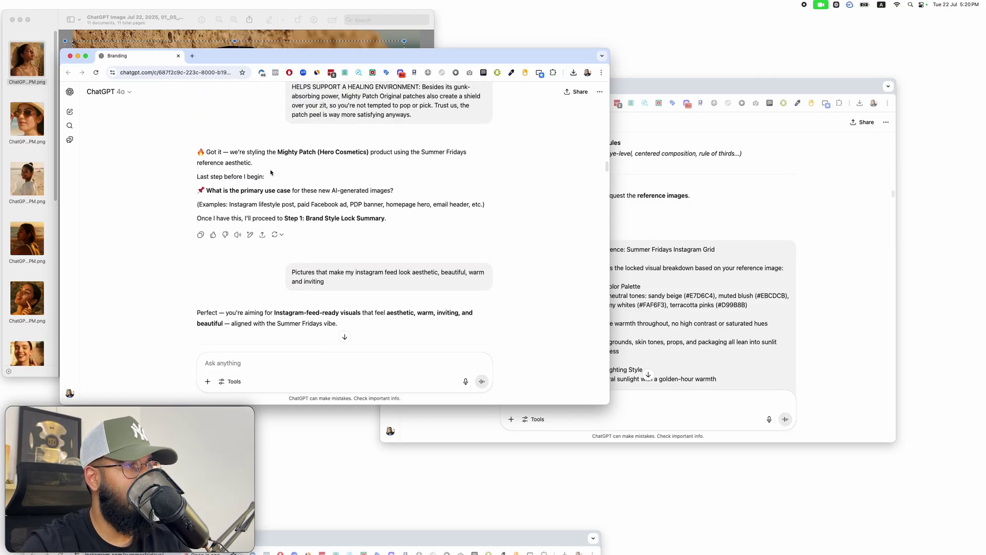
scroll(271, 172, "up", 4)
scroll(270, 172, "down", 20)
scroll(271, 172, "up", 6)
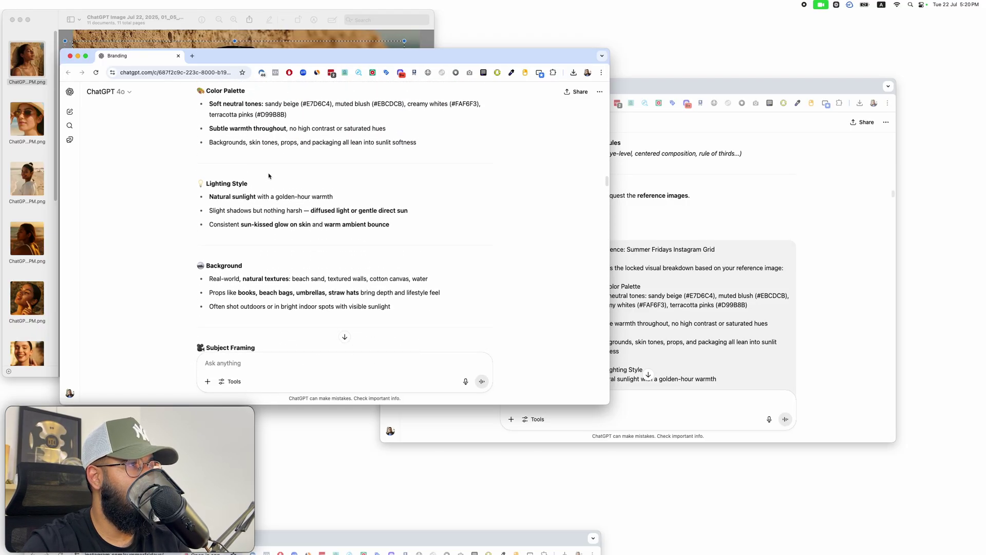
left_click_drag(198, 126, 294, 296)
scroll(314, 247, "down", 15)
scroll(315, 251, "down", 4)
Step: Review the pasted Summer Fridays breakdown in the Graphic Design chat and highlight the reply listing aesthetic, lighting, mood, composition, backgrounds and props
left_click(653, 300)
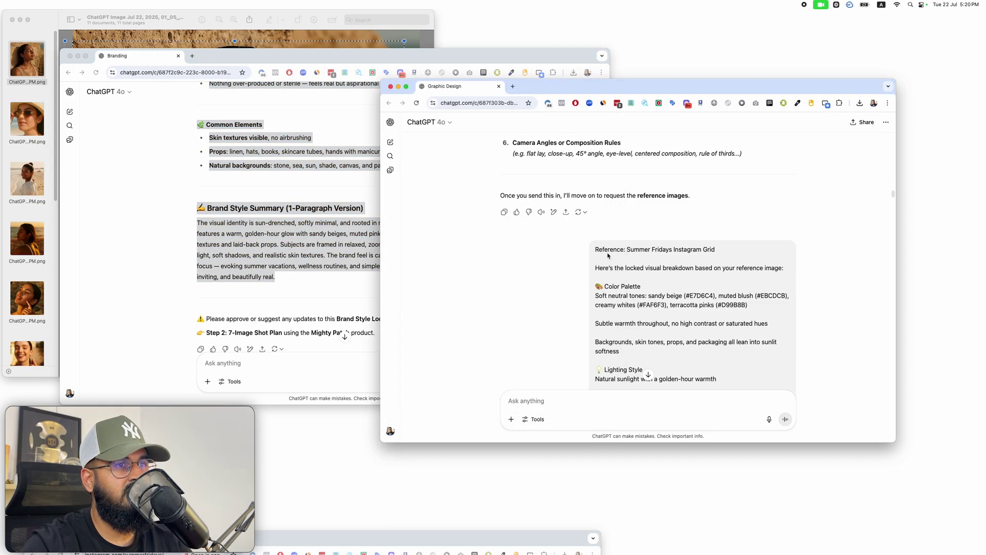
scroll(694, 335, "down", 20)
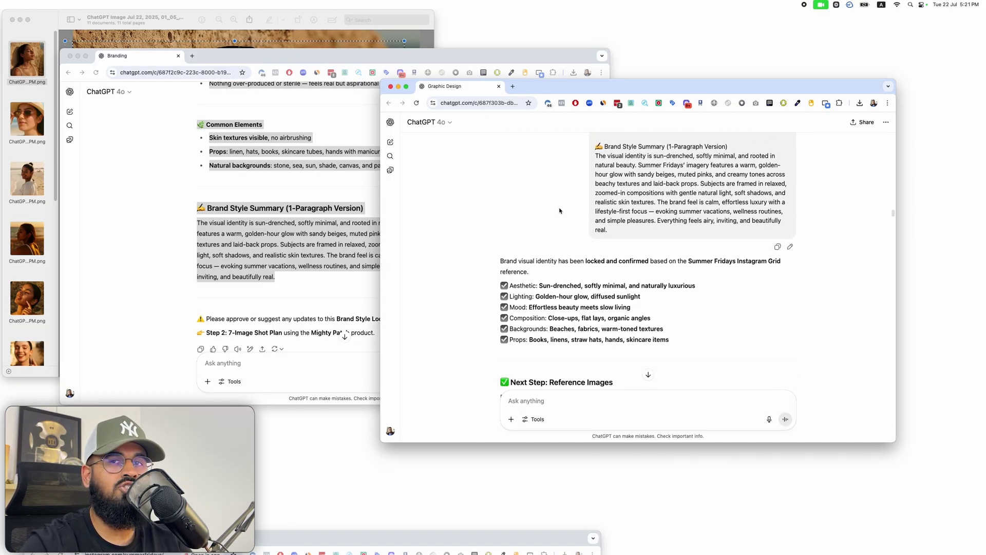
left_click_drag(500, 261, 670, 359)
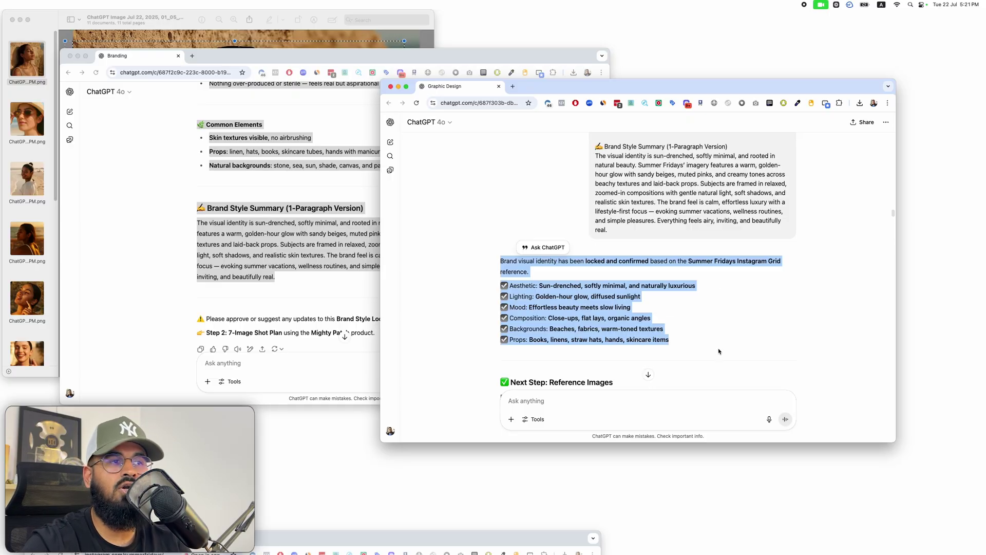
scroll(662, 347, "down", 3)
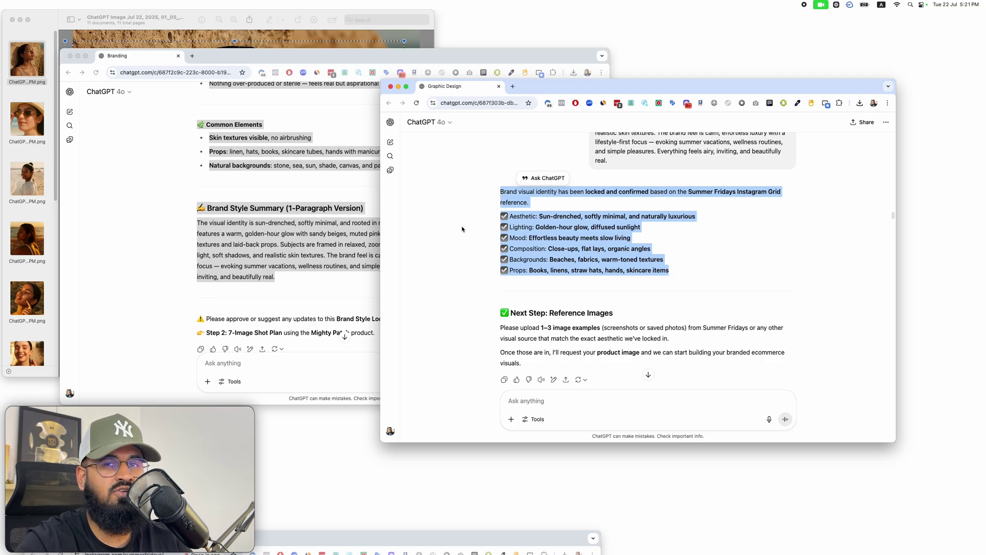
Step: Read through the reference image and Mighty Patch product upload exchanges, down to "Now Send: Your First Image Prompt"
scroll(462, 229, "down", 5)
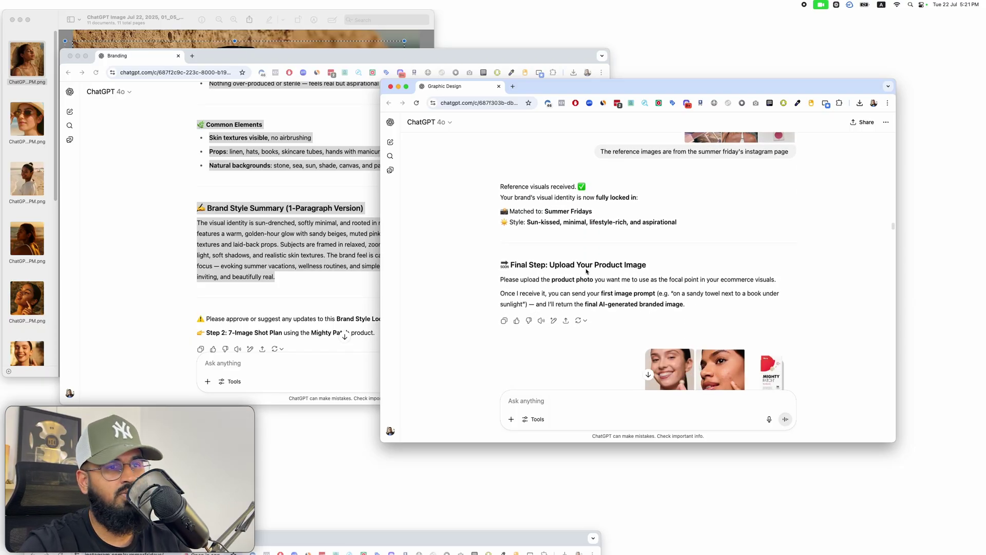
scroll(688, 263, "down", 2)
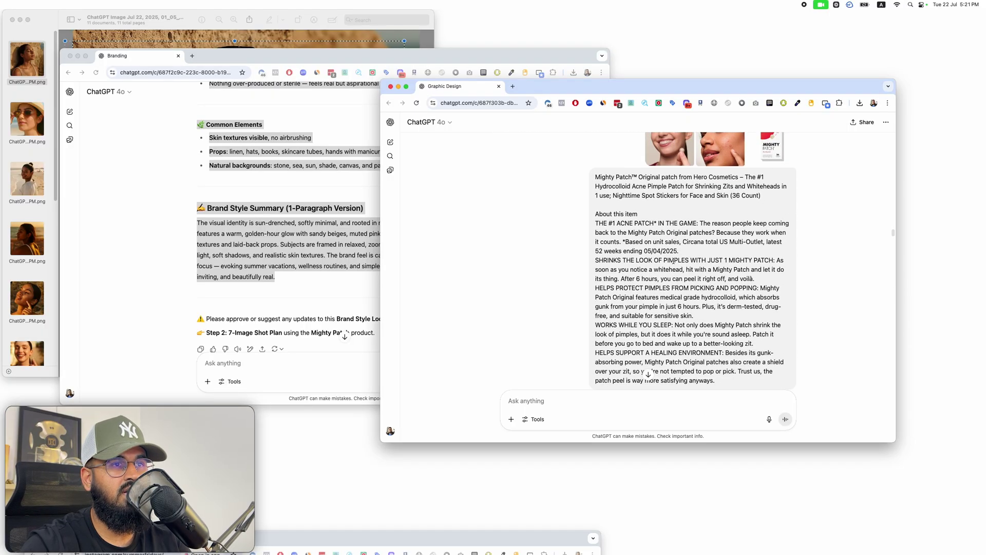
scroll(654, 363, "down", 3)
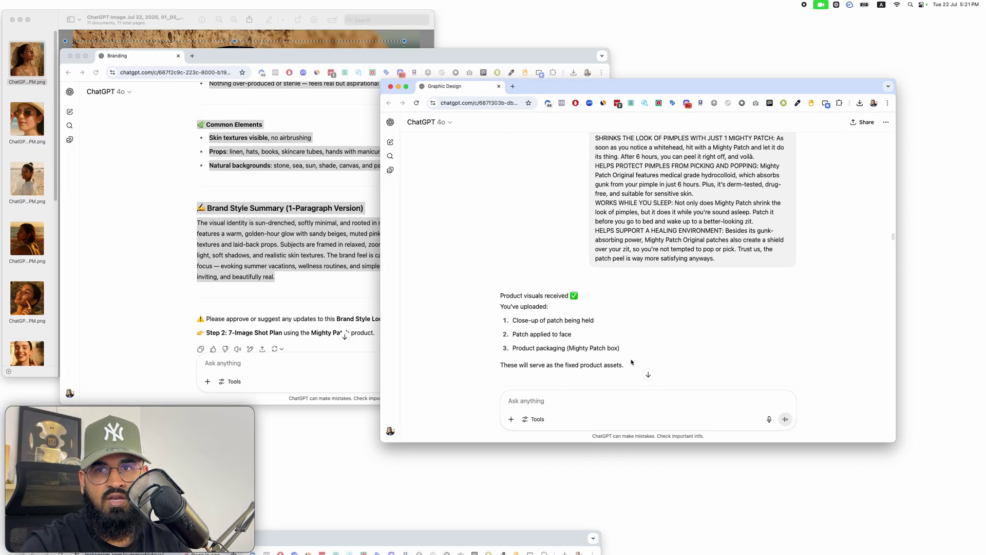
scroll(616, 351, "down", 3)
scroll(587, 295, "down", 2)
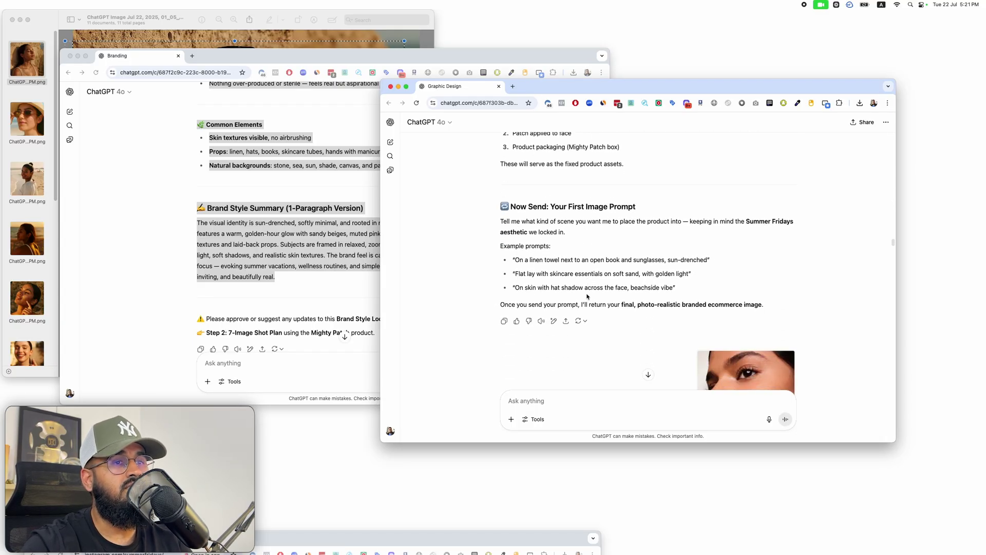
Step: Highlight "First Image Prompt" in the heading of the Graphic Design chat's request for a scene
left_click_drag(610, 207, 636, 207)
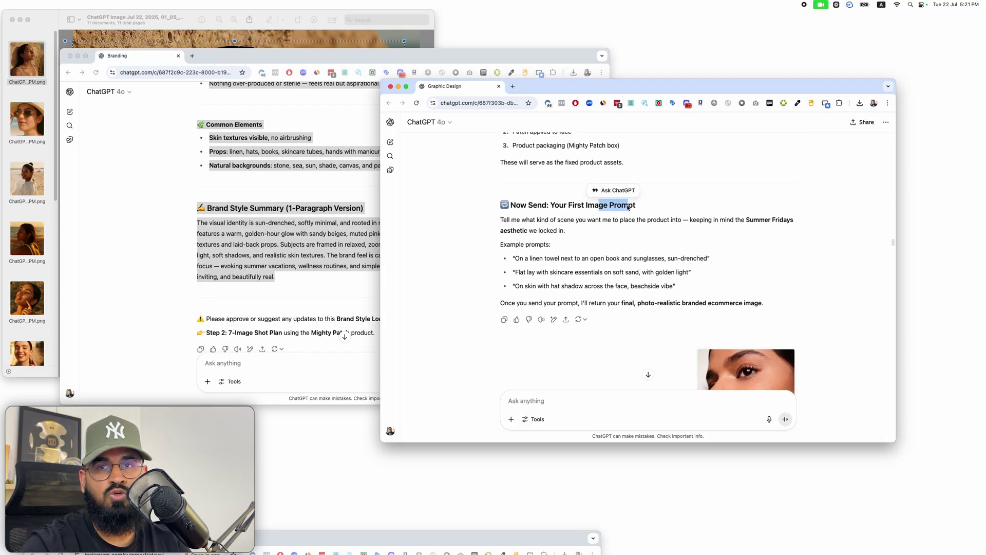
left_click(576, 207)
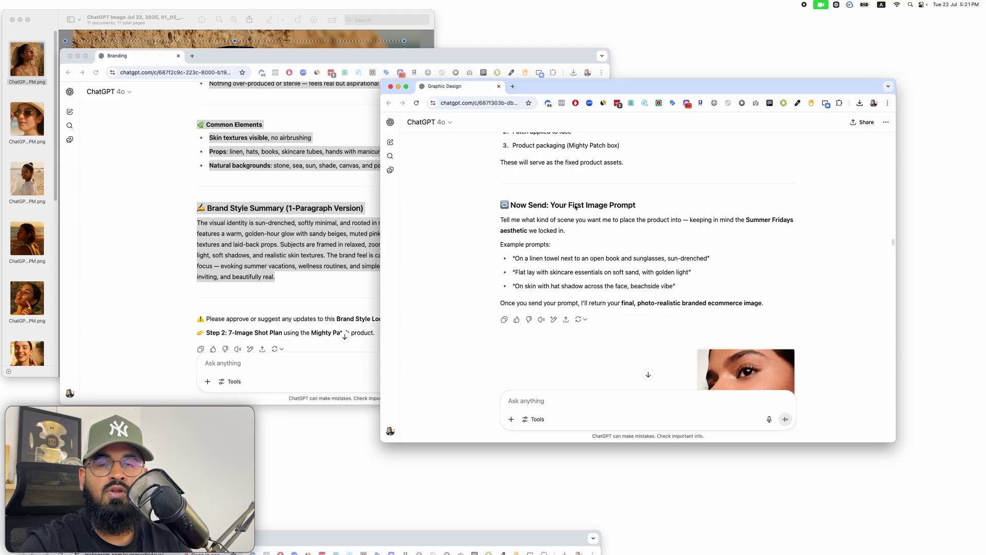
left_click_drag(567, 206, 682, 206)
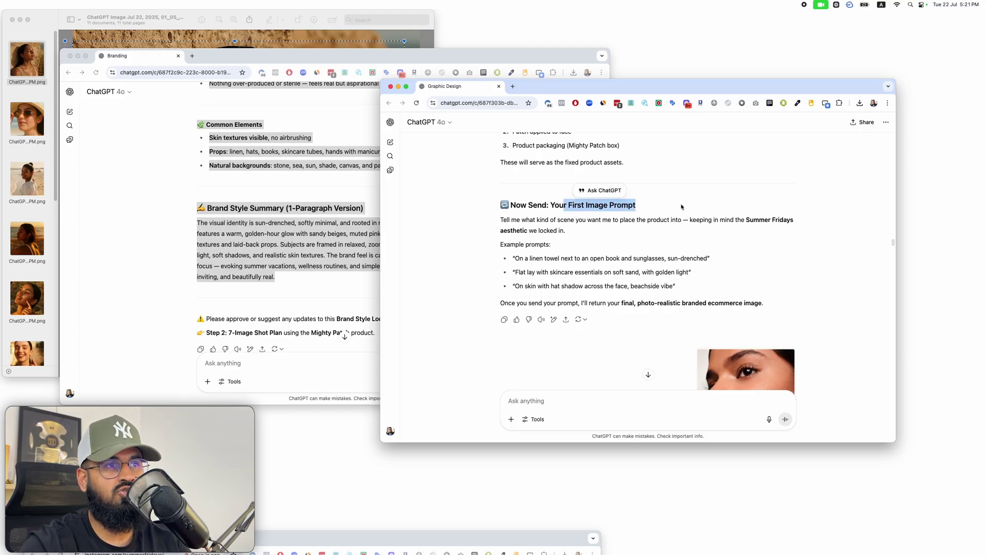
Step: Return to the Branding chat and look over its Step 3 image prompts, from Sun-Kissed Close-Up to Smiling Close-Up With Hand
left_click(272, 266)
scroll(272, 266, "down", 15)
scroll(272, 266, "down", 15)
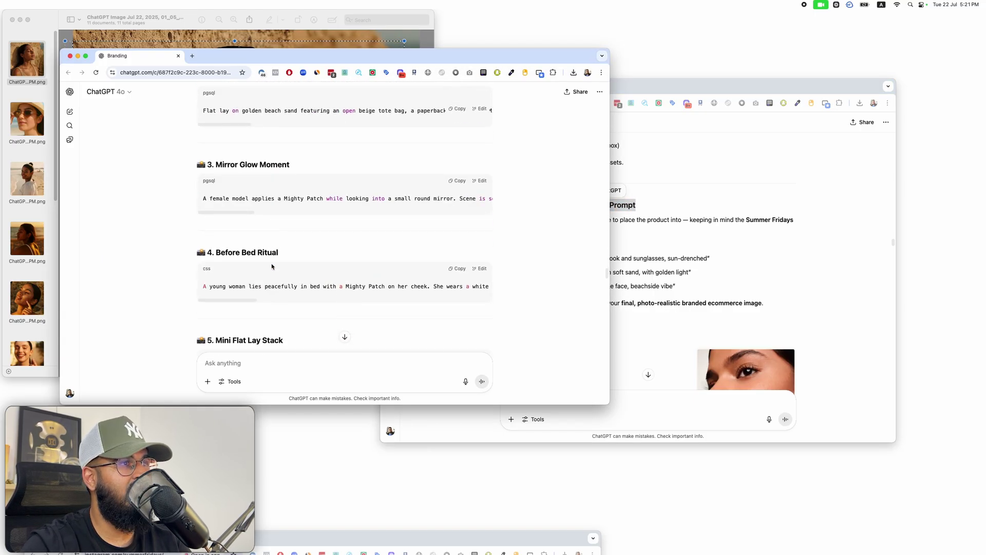
scroll(272, 156, "up", 10)
scroll(271, 156, "down", 5)
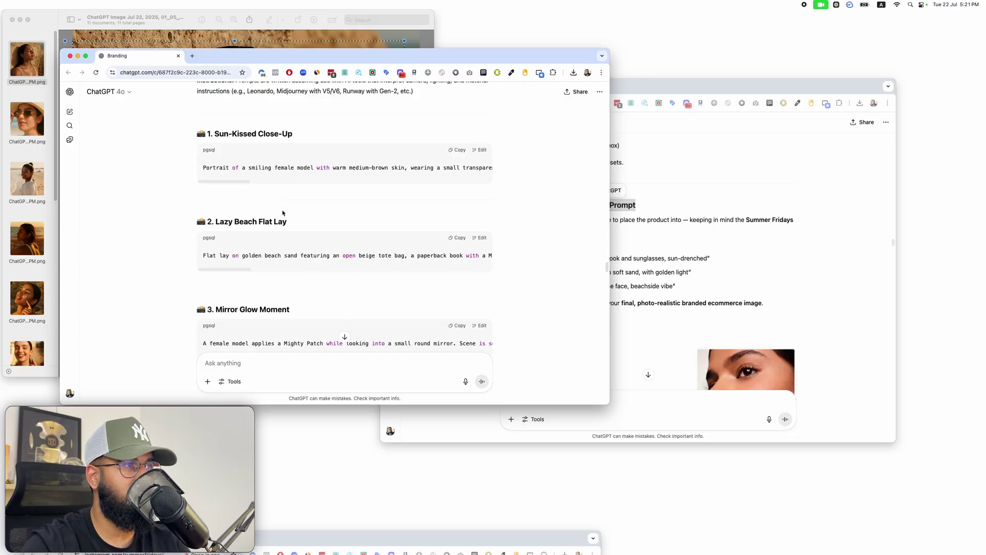
scroll(283, 262, "down", 3)
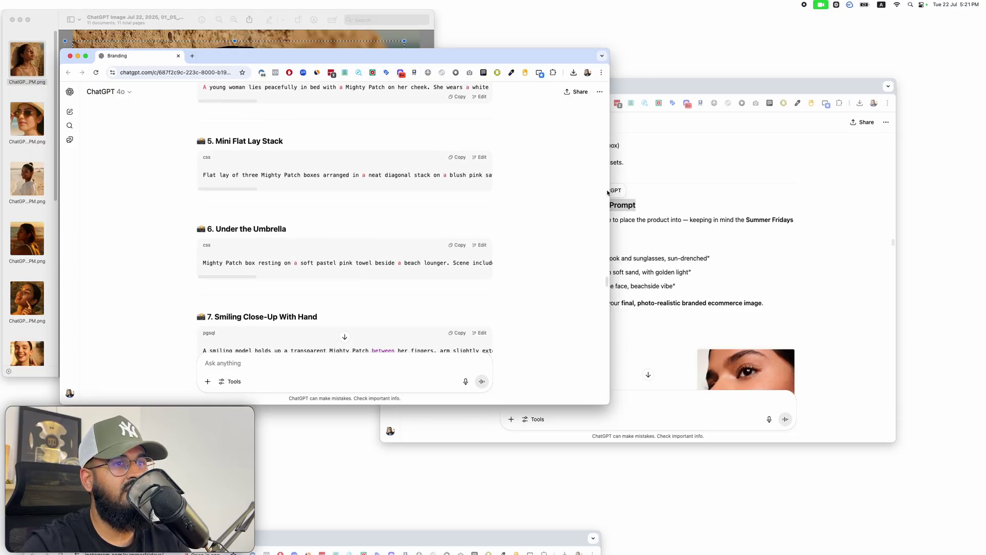
Step: Copy the Sun-Kissed Close-Up prompt from Step 3 of the Branding chat
left_click(706, 190)
scroll(347, 250, "up", 5)
left_click(332, 233)
scroll(332, 234, "up", 8)
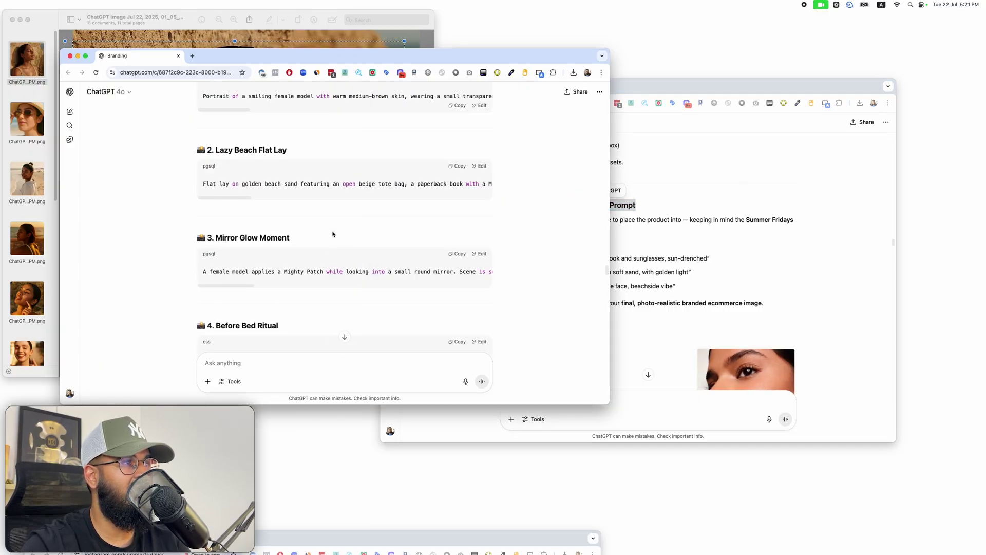
left_click(454, 225)
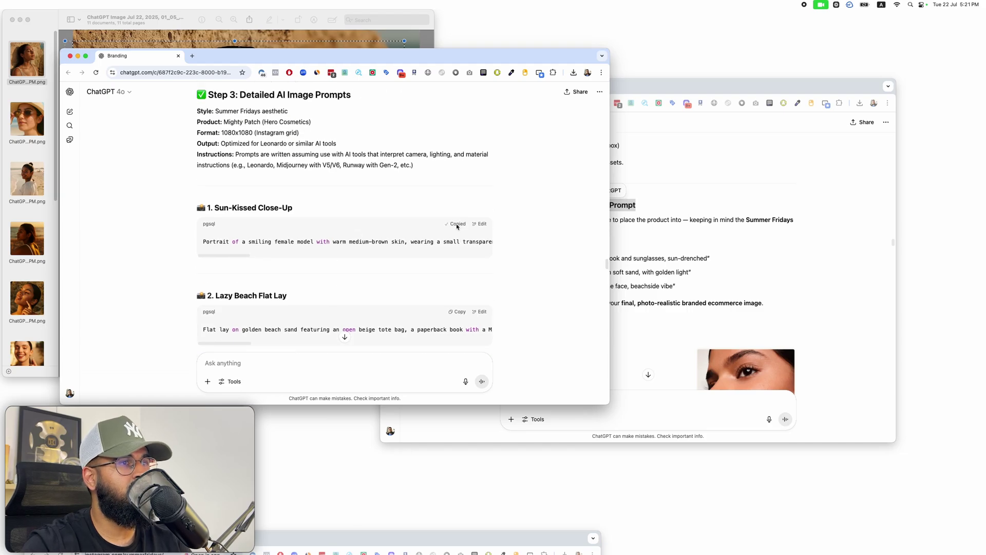
Step: Find the Sun-Kissed Close-Up prompt sent in the Graphic Design chat, highlight its text, and view its attached photo and generated portrait
left_click(667, 294)
scroll(667, 294, "down", 5)
scroll(667, 294, "up", 2)
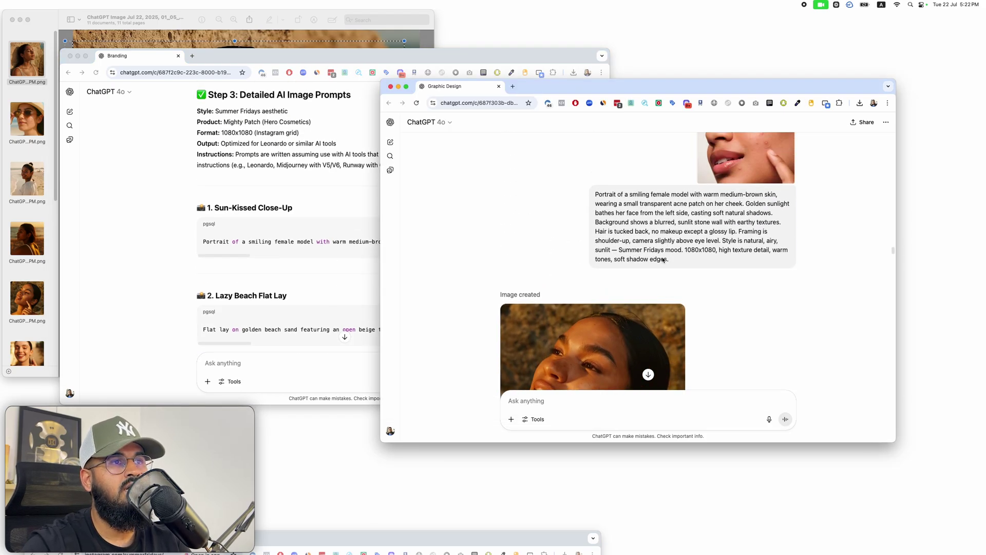
left_click_drag(669, 259, 596, 193)
scroll(596, 193, "up", 3)
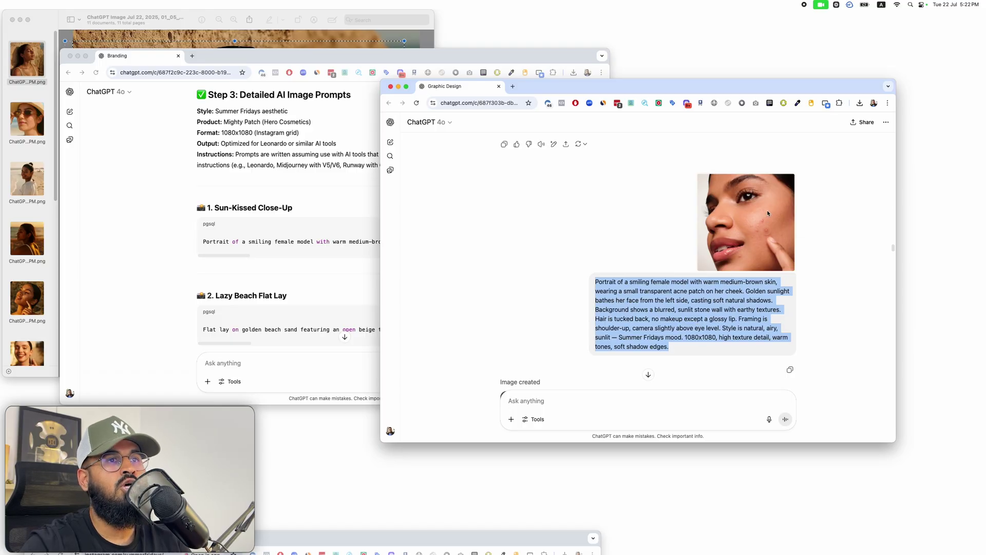
left_click_drag(701, 344, 594, 281)
scroll(757, 218, "down", 5)
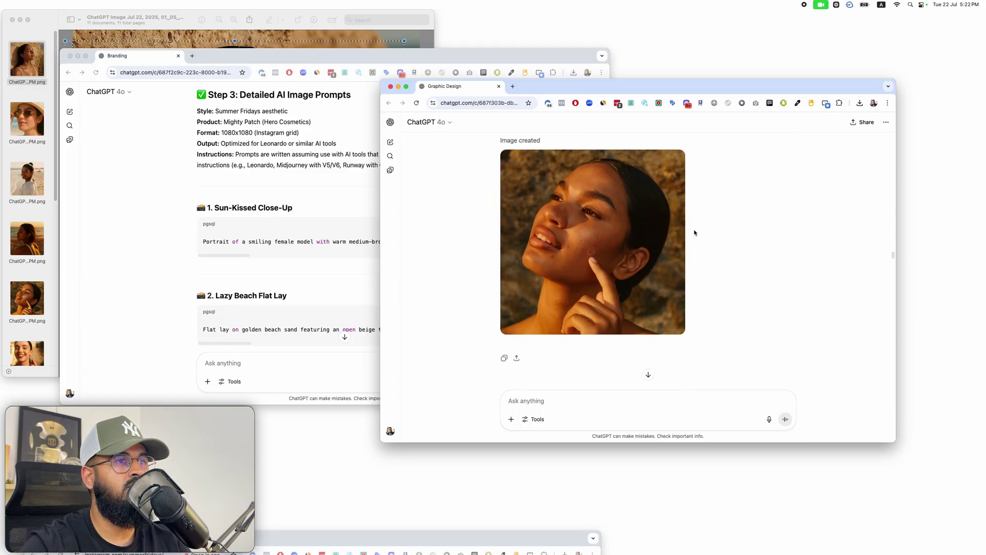
scroll(598, 240, "down", 3)
Step: Compare the Branding chat's Lazy Beach Flat Lay prompt with the matching image generated in the Graphic Design chat
left_click(352, 257)
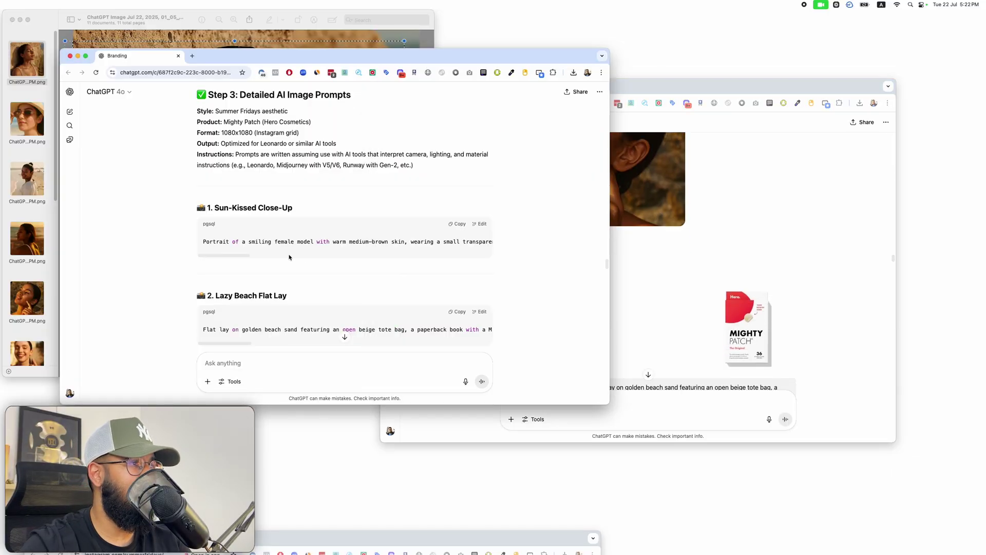
scroll(352, 258, "down", 2)
left_click(666, 259)
scroll(667, 260, "down", 8)
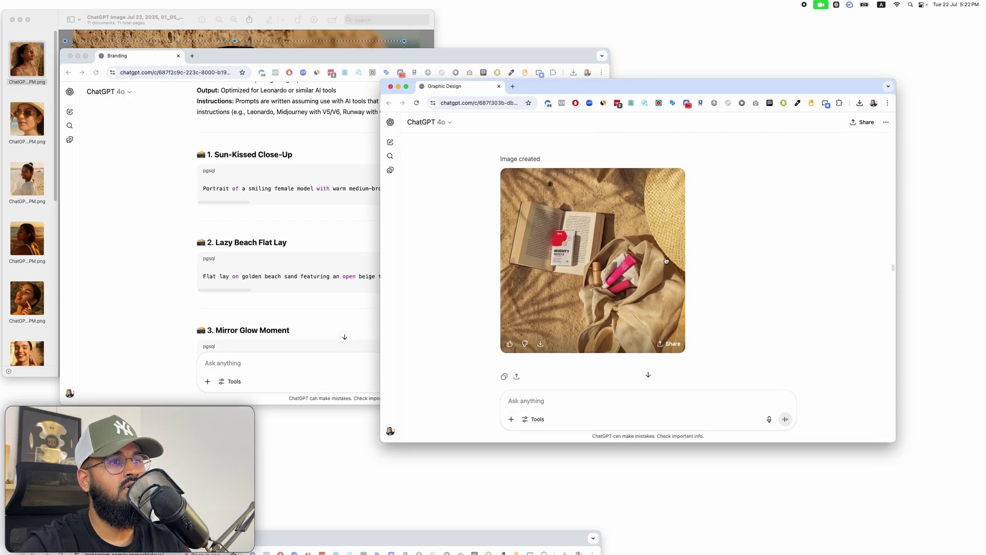
Step: Compare the remaining Branding prompts, from Mirror Glow Moment to Smiling Close-Up With Hand, with the corresponding prompts and images in the Graphic Design chat
left_click(361, 302)
scroll(361, 302, "down", 2)
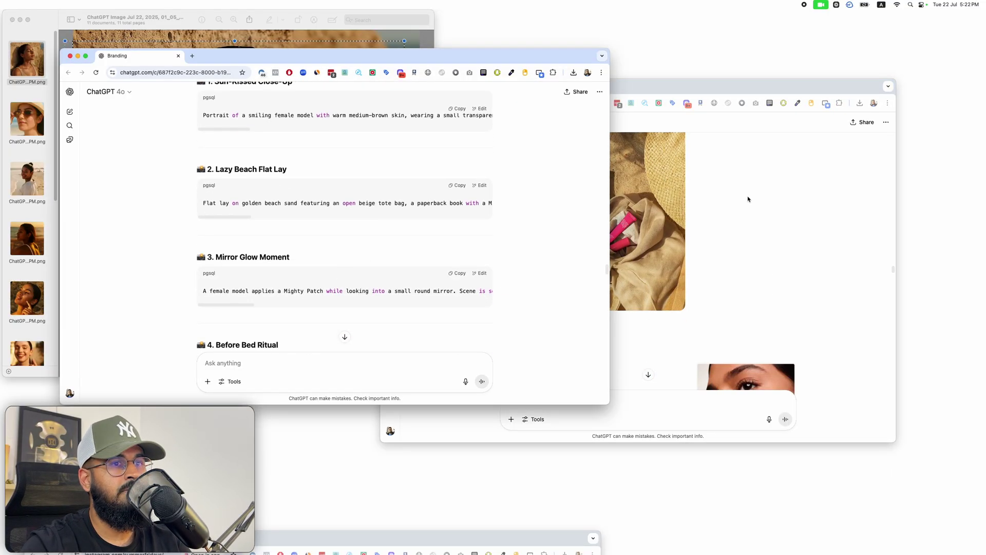
left_click(746, 199)
scroll(597, 291, "down", 3)
left_click(352, 297)
scroll(352, 298, "down", 5)
left_click(726, 260)
scroll(726, 261, "down", 5)
scroll(680, 297, "down", 10)
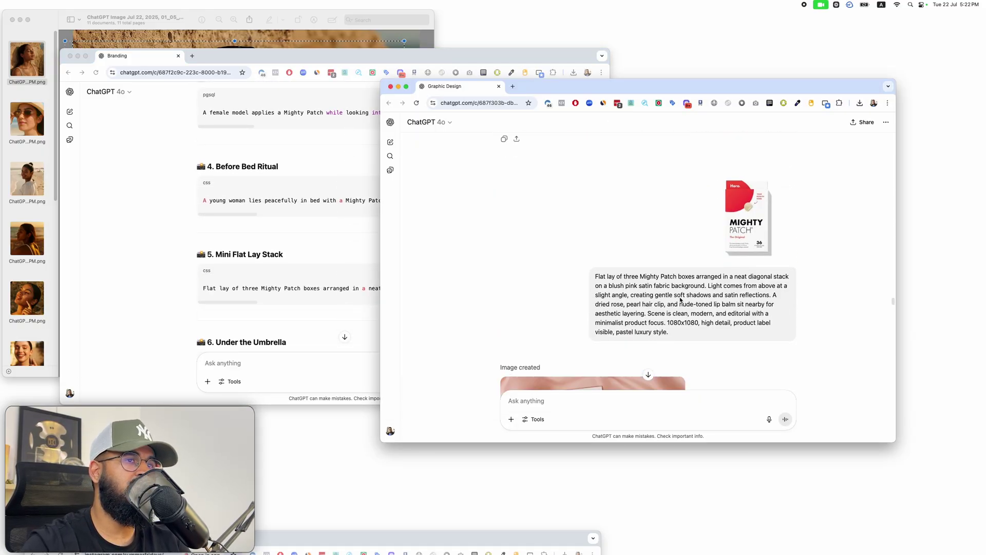
scroll(679, 297, "down", 10)
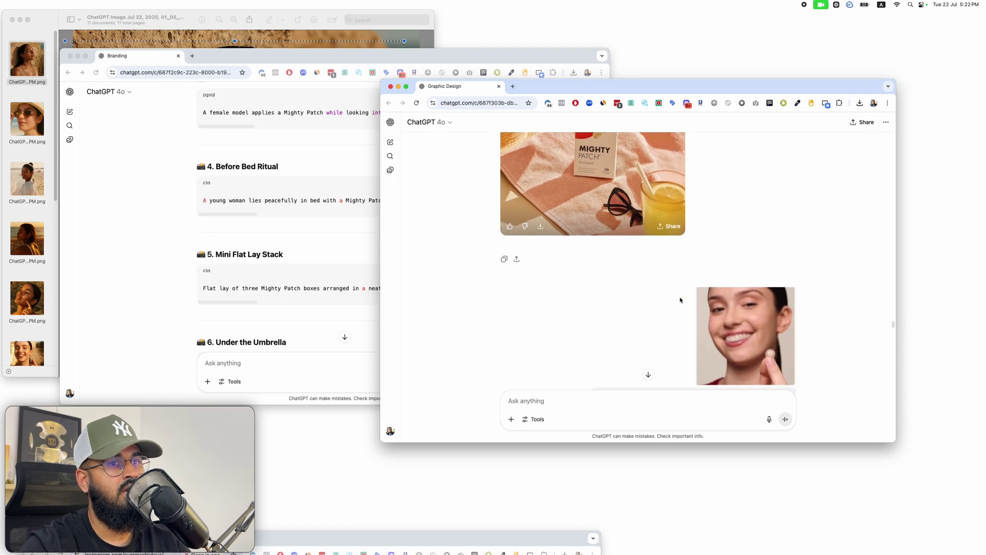
left_click(244, 258)
scroll(243, 259, "down", 5)
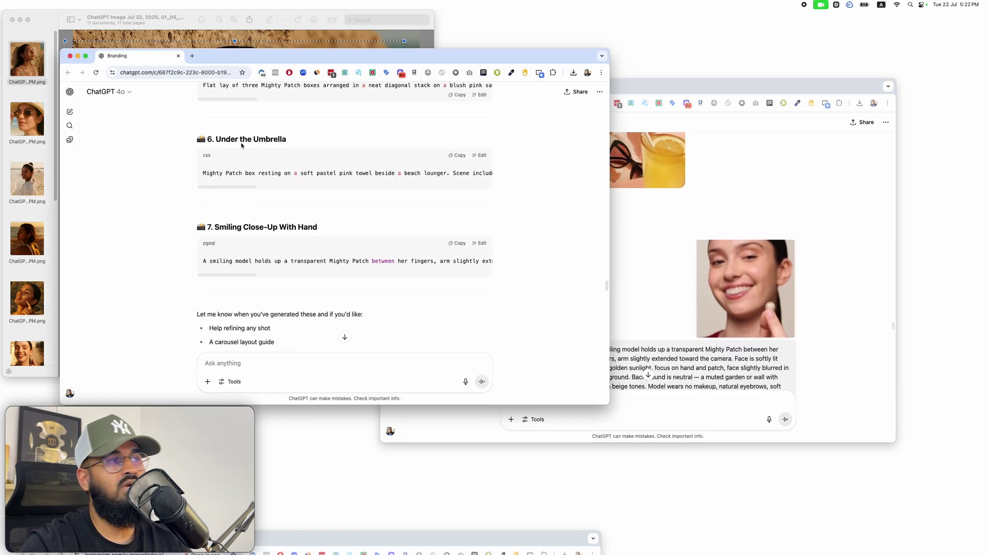
Step: Review the Branding chat's request for six more beach model shots, its shot plan, and the detailed prompts through Beach Bag Peek Shot
scroll(266, 293, "down", 7)
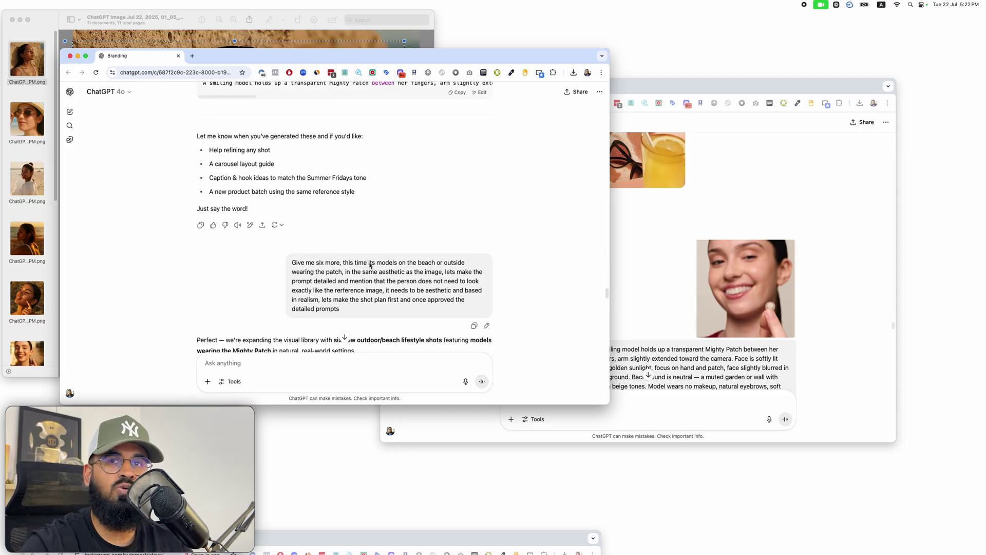
scroll(370, 265, "down", 15)
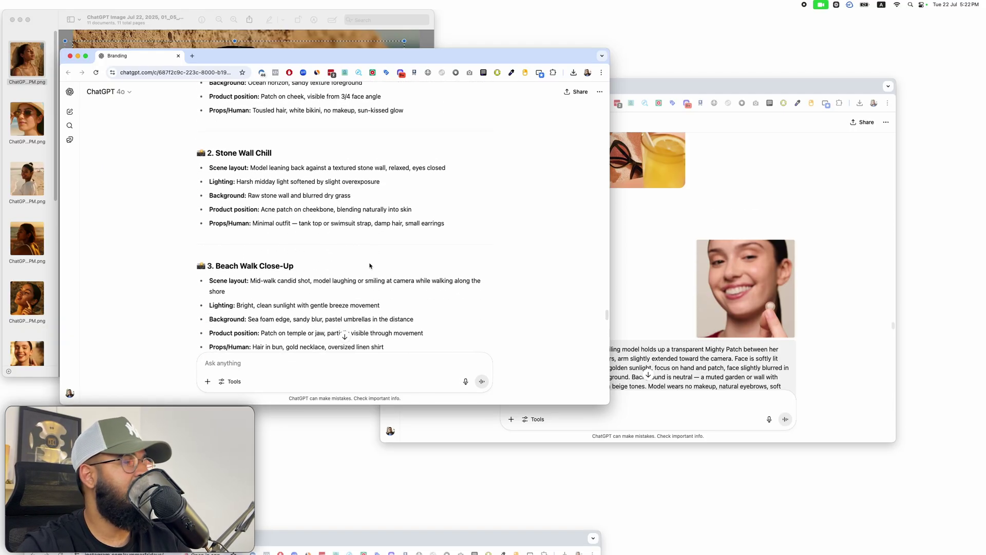
scroll(370, 263, "down", 20)
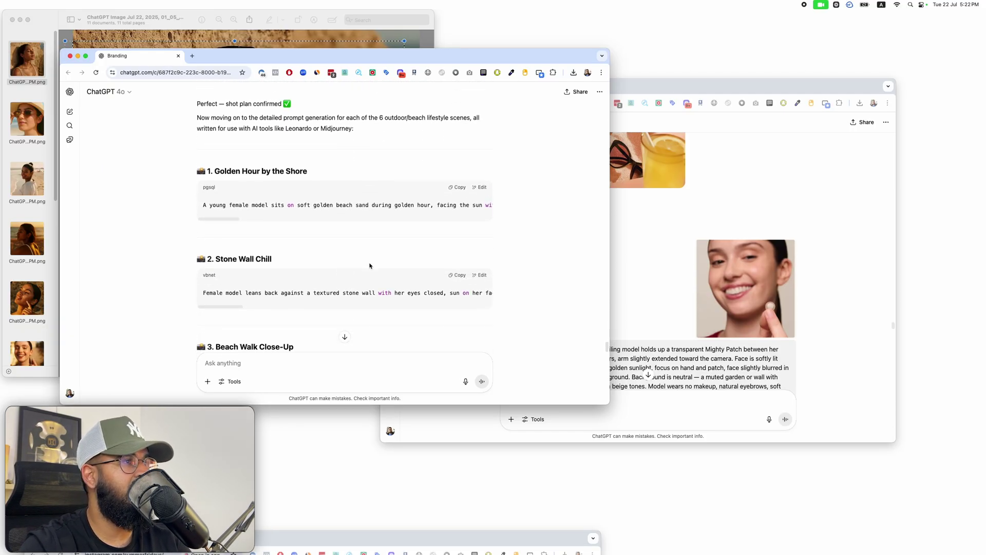
scroll(369, 265, "down", 5)
Step: Find the golden-hour beach prompt in the Graphic Design chat and view its generated portrait enlarged
left_click(688, 224)
scroll(688, 224, "down", 8)
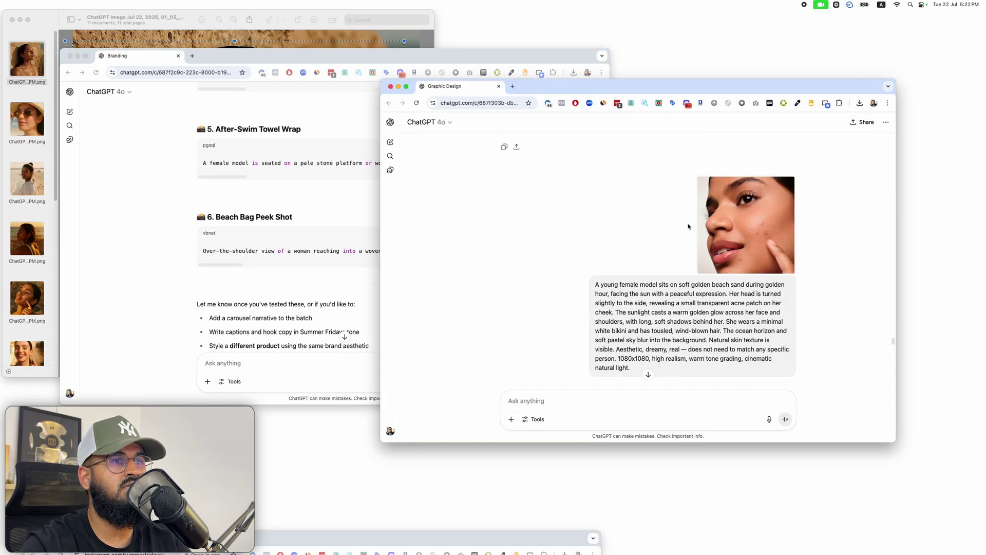
scroll(688, 224, "down", 10)
scroll(629, 253, "up", 6)
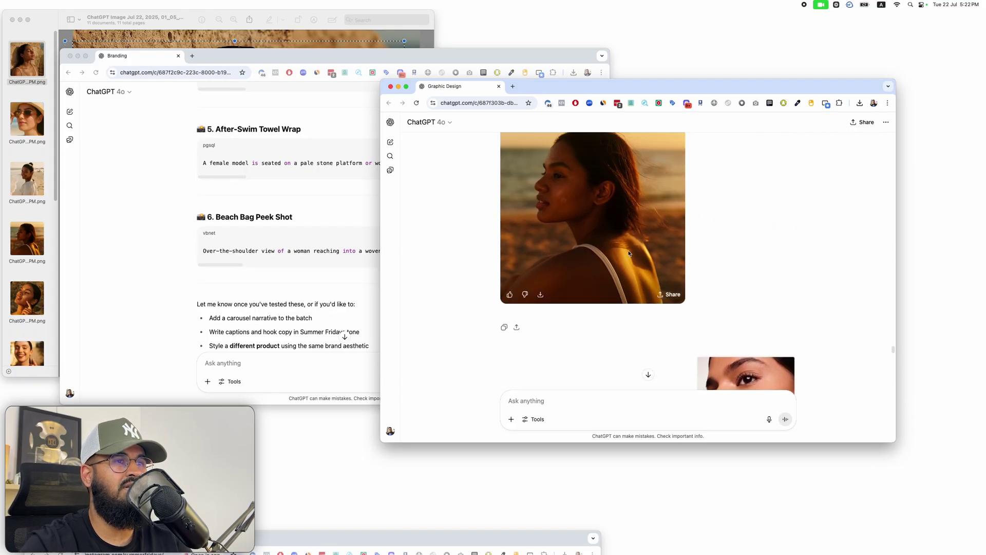
left_click(629, 253)
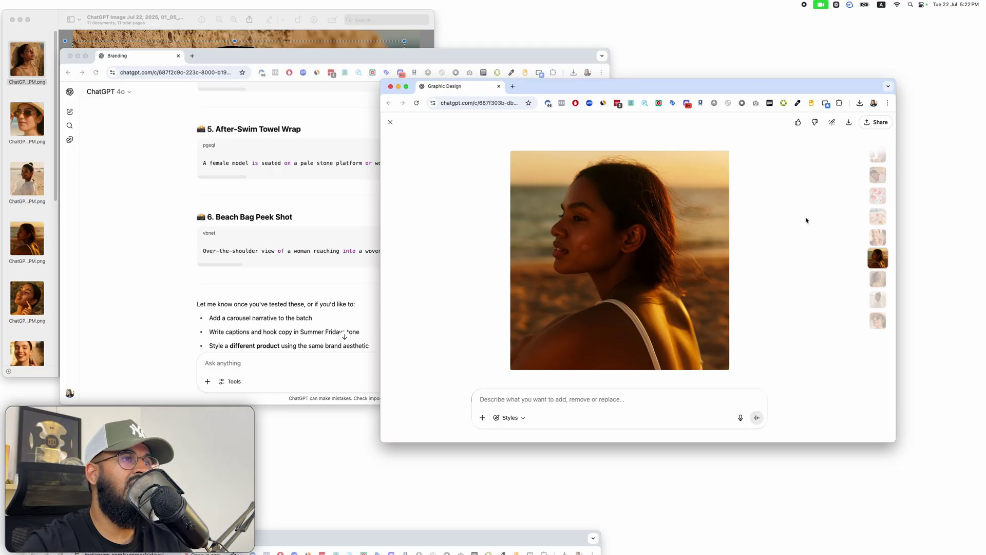
left_click(390, 122)
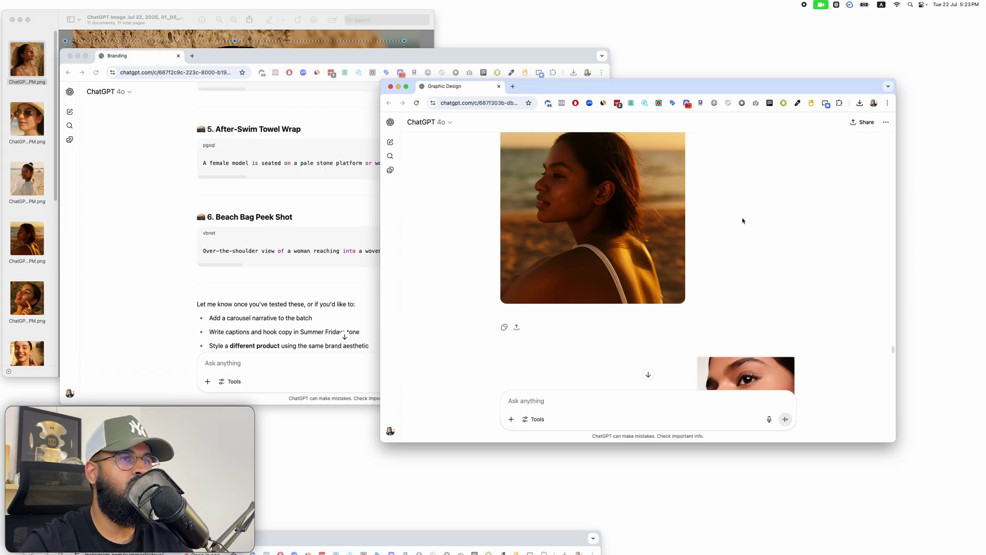
Step: Compare the golden-hour prompt with its portrait, and view the enlarged stone-wall portrait that follows it
scroll(742, 220, "up", 5)
scroll(742, 221, "down", 2)
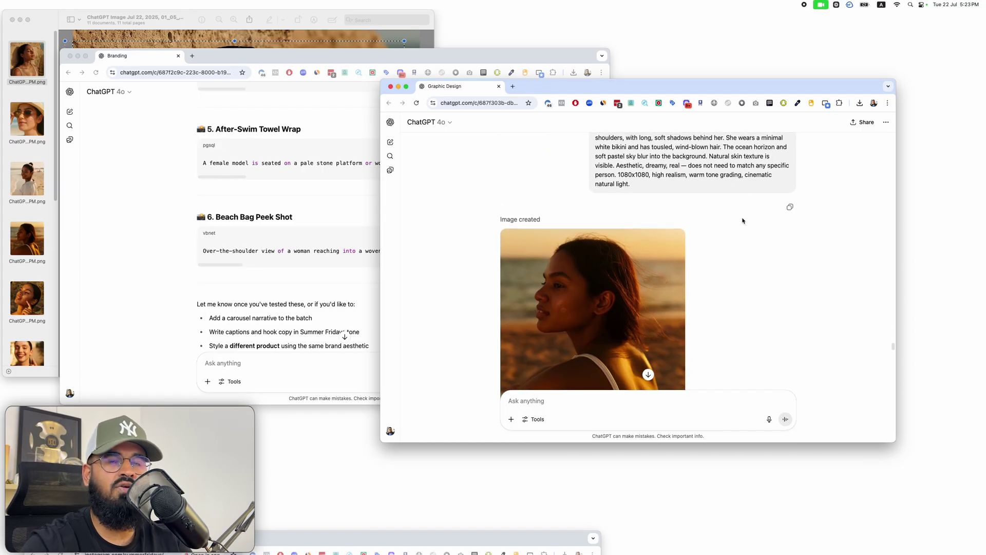
scroll(742, 221, "down", 1)
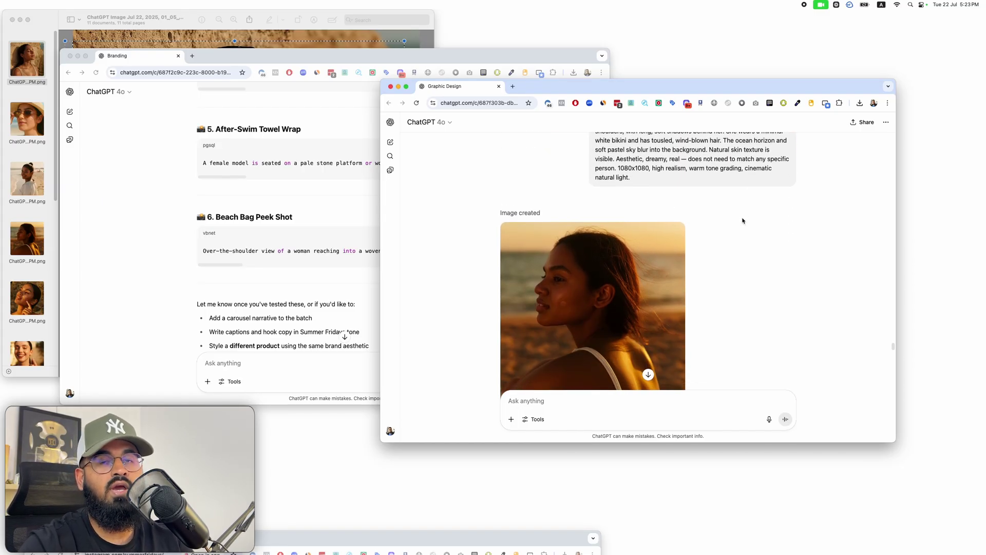
left_click(648, 251)
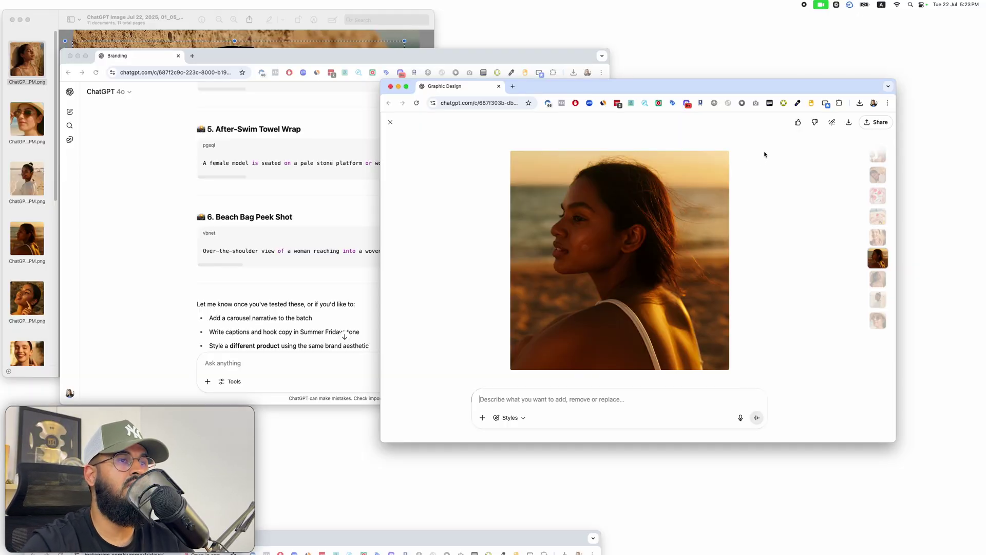
left_click(876, 281)
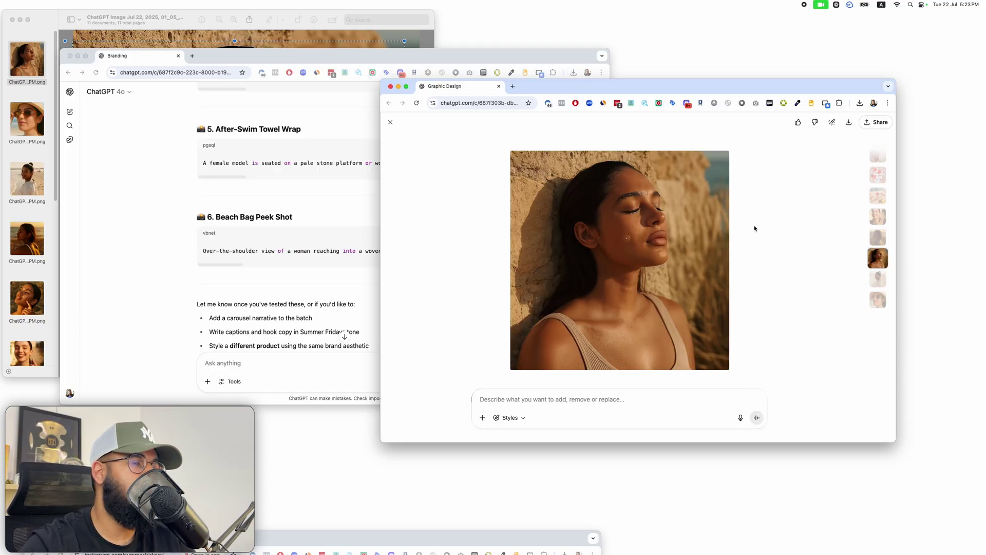
left_click(393, 122)
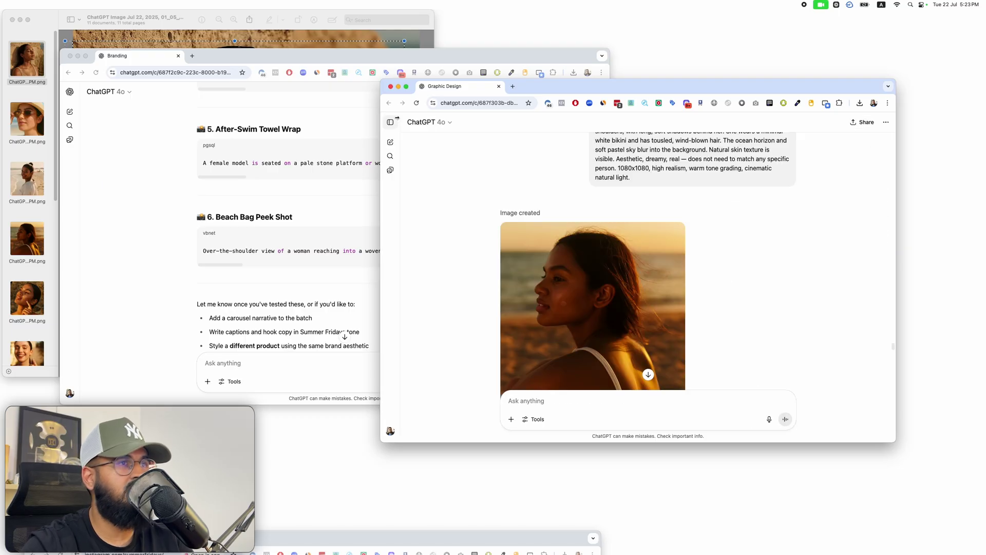
Step: Review the remaining Graphic Design prompts and images, from the stone-wall and beach-walk portraits to the response to the beach bag prompt
scroll(541, 241, "up", 5)
scroll(541, 241, "down", 10)
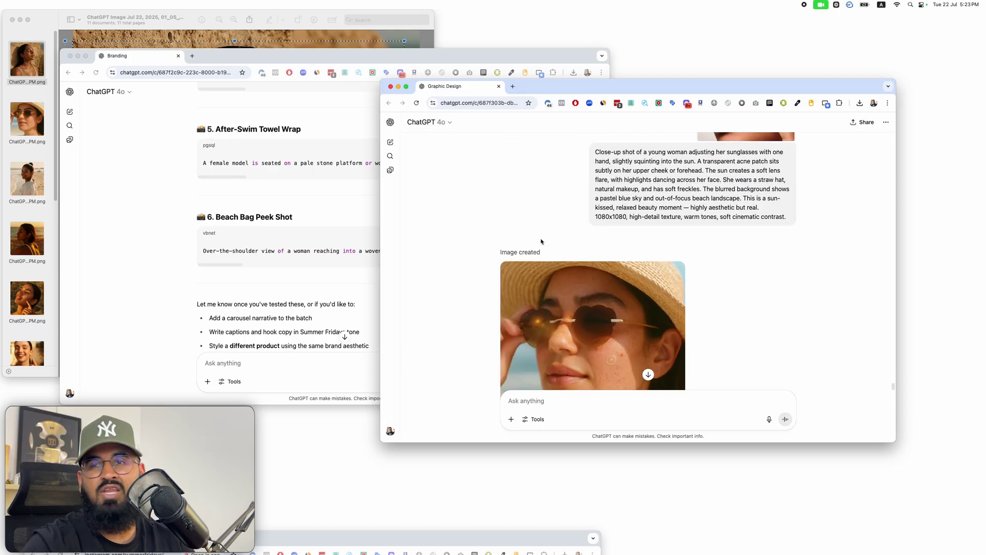
scroll(541, 241, "up", 1)
scroll(540, 241, "down", 15)
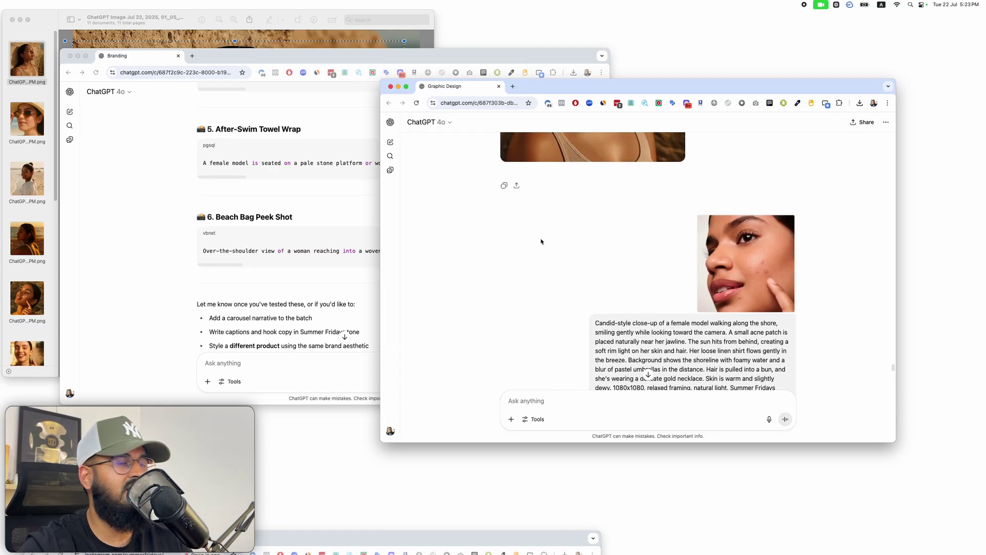
scroll(541, 241, "up", 3)
scroll(541, 241, "down", 5)
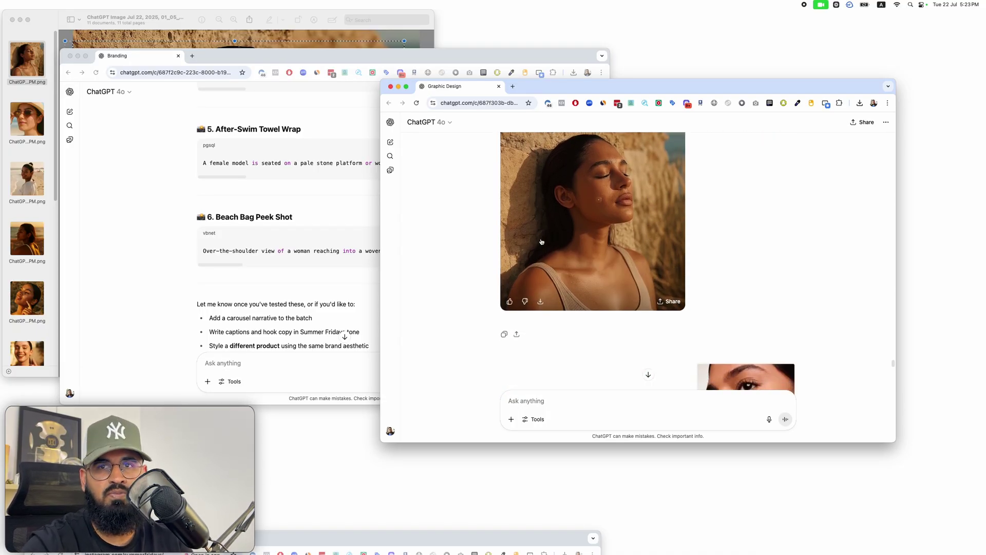
scroll(541, 242, "down", 20)
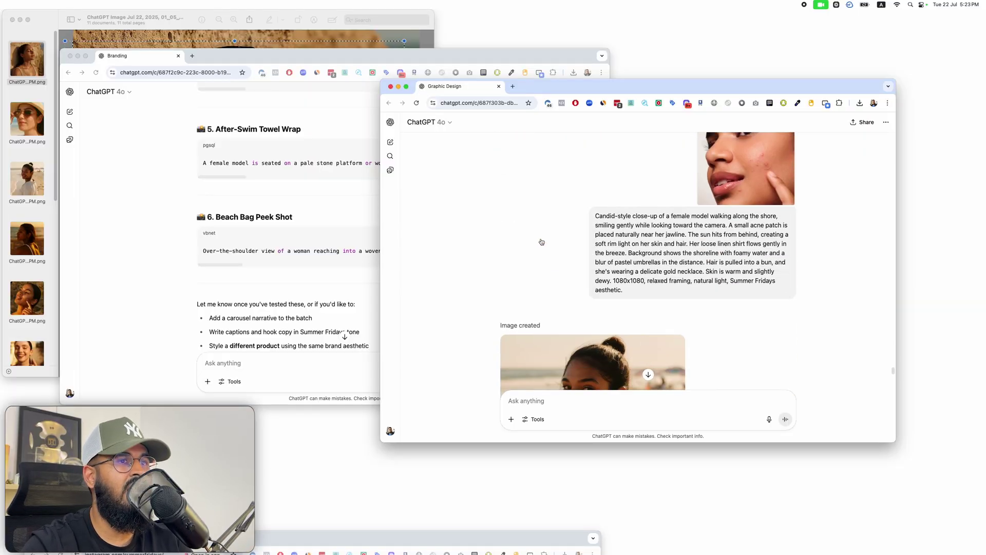
scroll(541, 242, "down", 2)
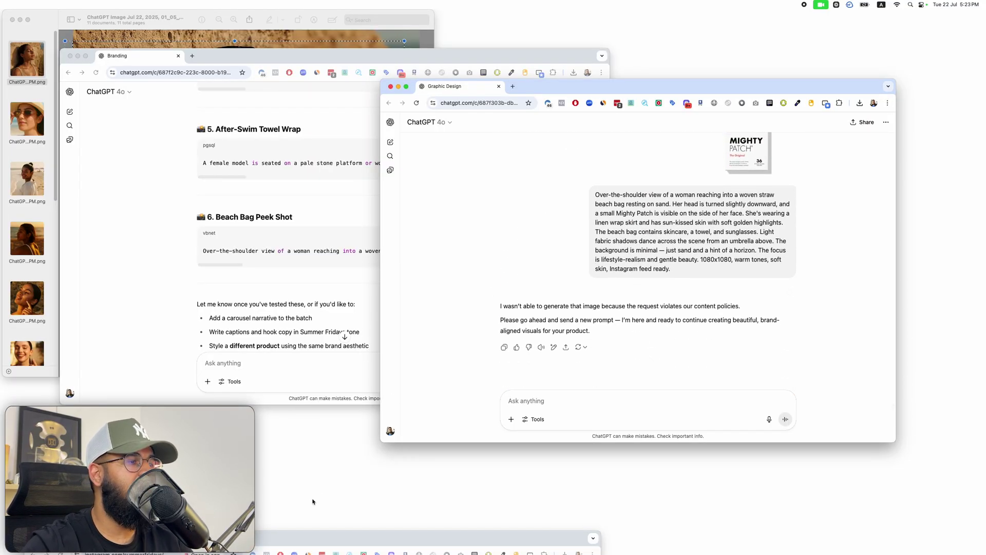
Step: Switch to Finder and open the eleven selected ChatGPT images dated Jul 22, 2025 from the Downloads folder in Preview
key("ctrl+Up")
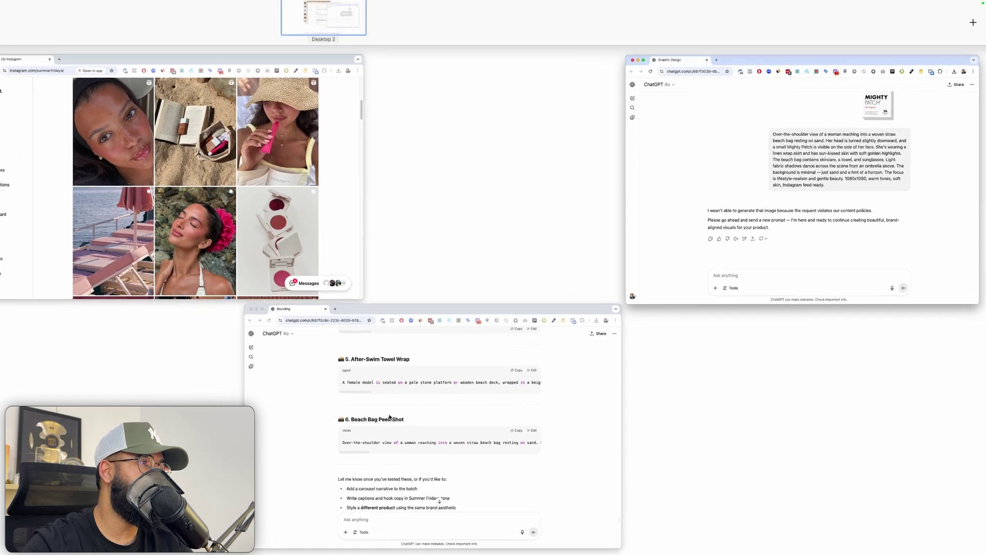
key("ctrl+Up")
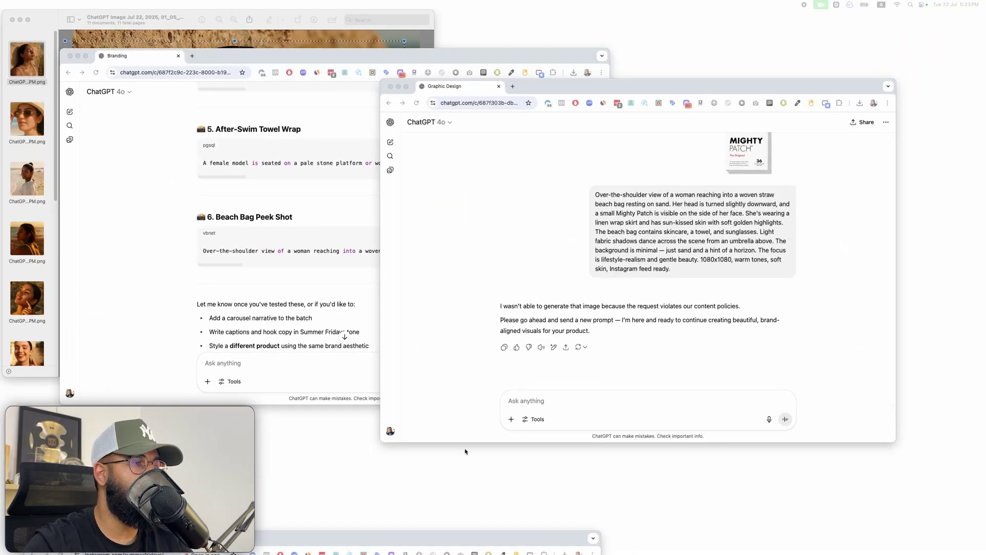
left_click_drag(619, 543, 548, 240)
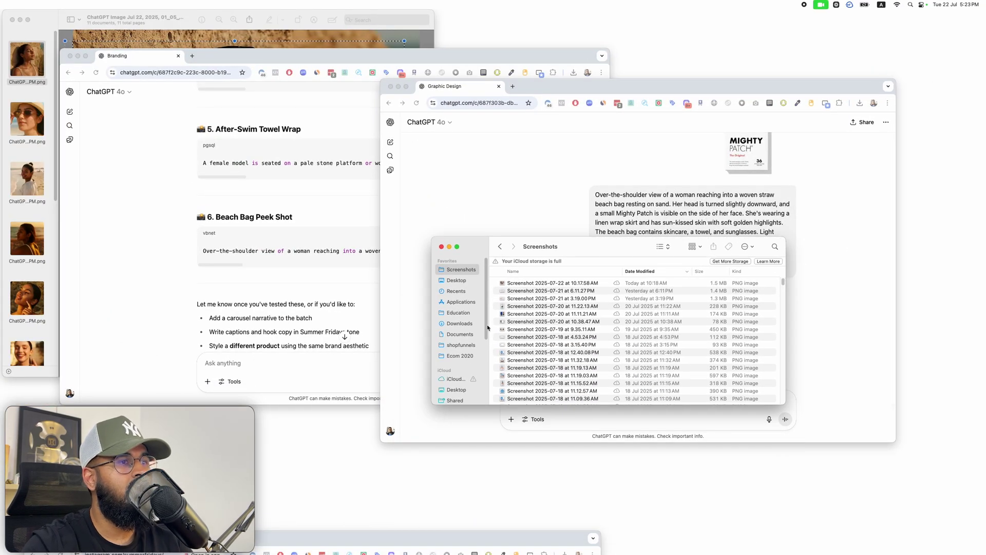
left_click(454, 323)
scroll(523, 367, "down", 5)
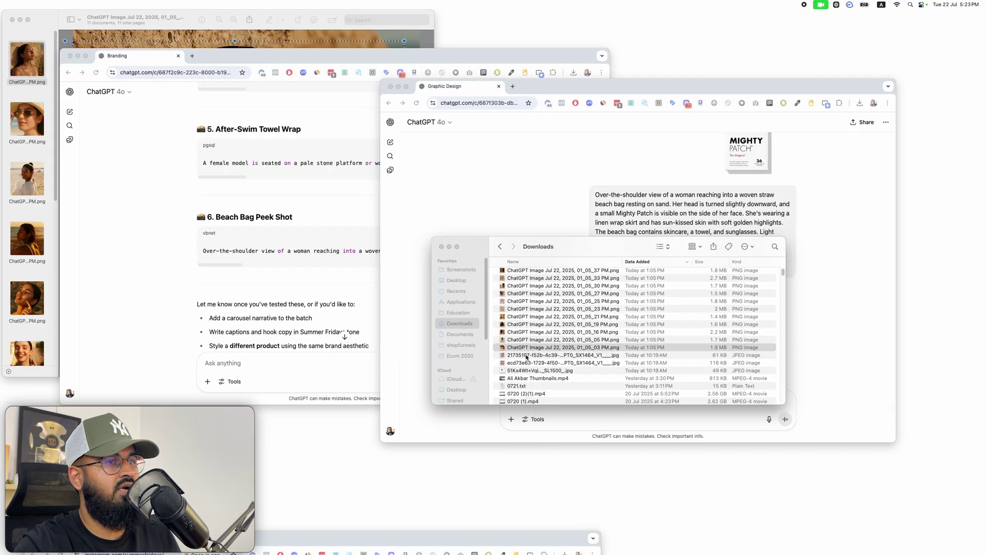
scroll(529, 329, "up", 2)
left_click(531, 303, "shift")
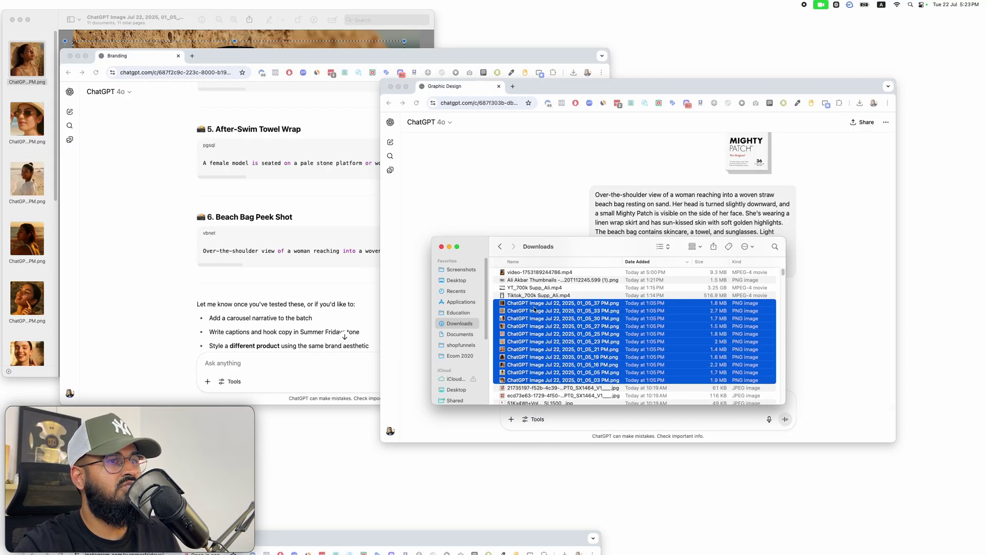
double_click(534, 307)
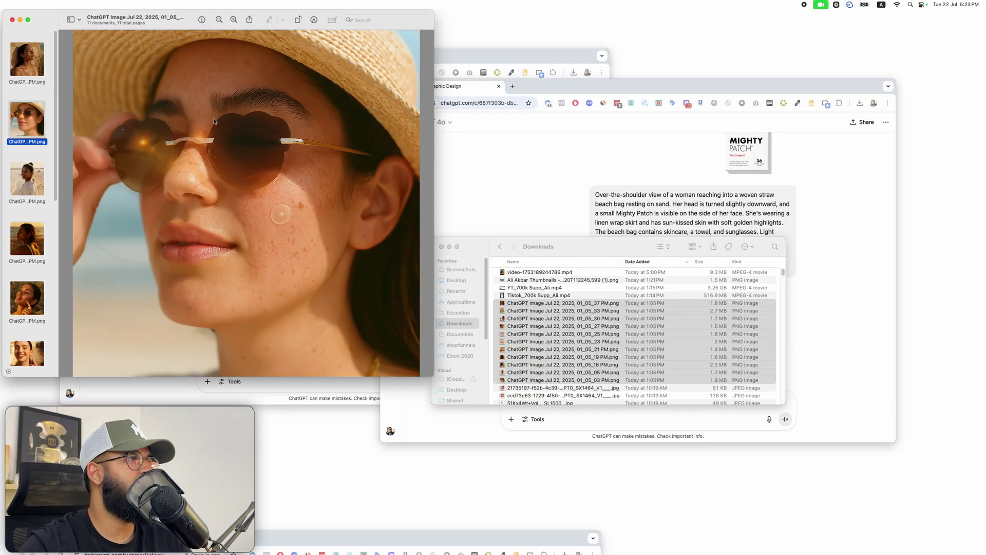
Step: Move the Preview window clear of the Branding chat, examine the generated beach portraits, and return to the Graphic Design chat
left_click_drag(180, 30, 665, 52)
scroll(601, 131, "down", 15)
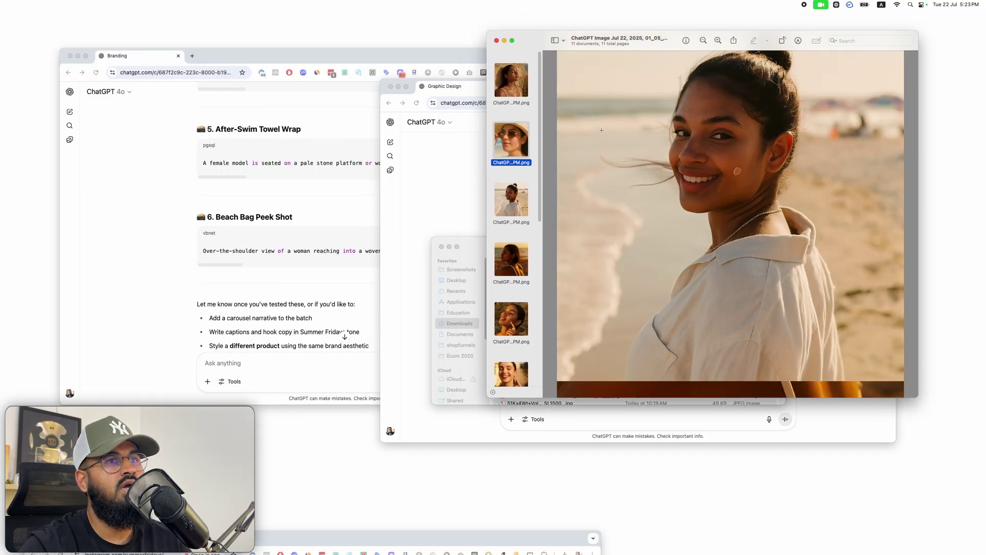
scroll(601, 130, "down", 5)
scroll(602, 130, "up", 20)
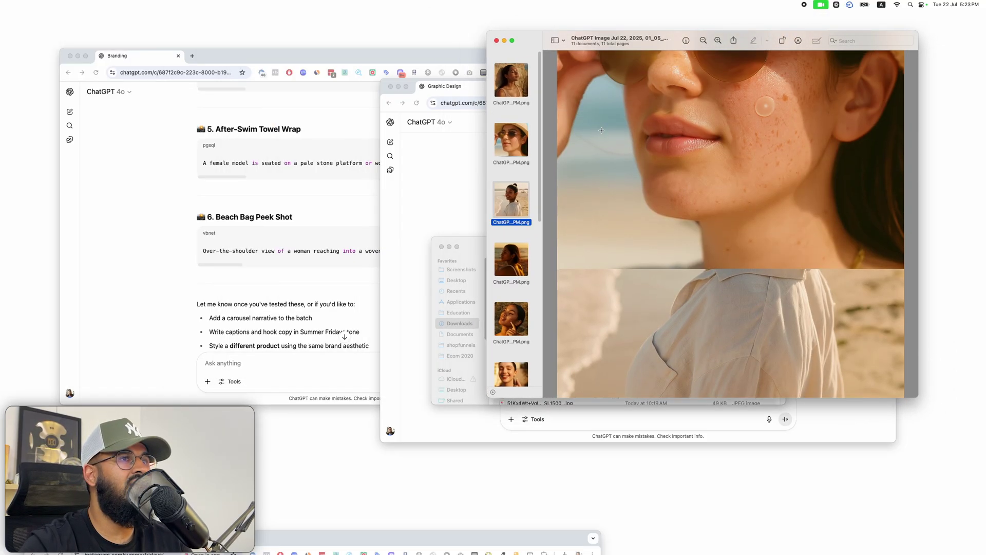
scroll(601, 130, "down", 15)
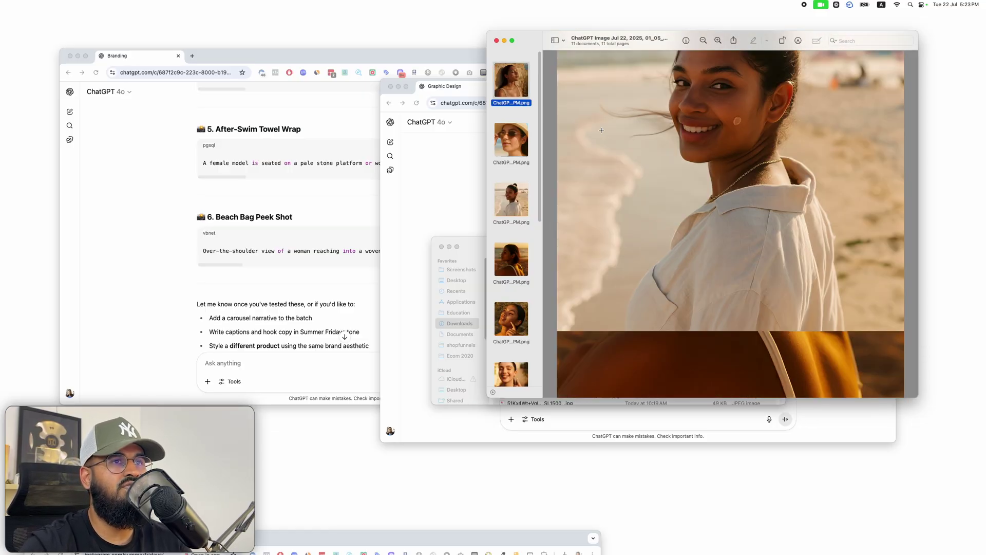
scroll(601, 131, "down", 5)
scroll(602, 130, "up", 10)
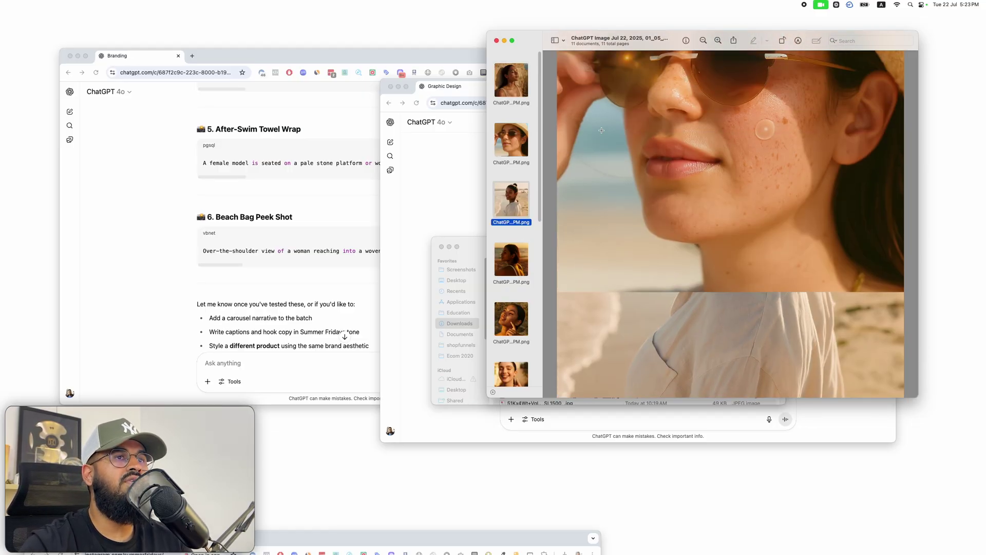
scroll(601, 130, "down", 5)
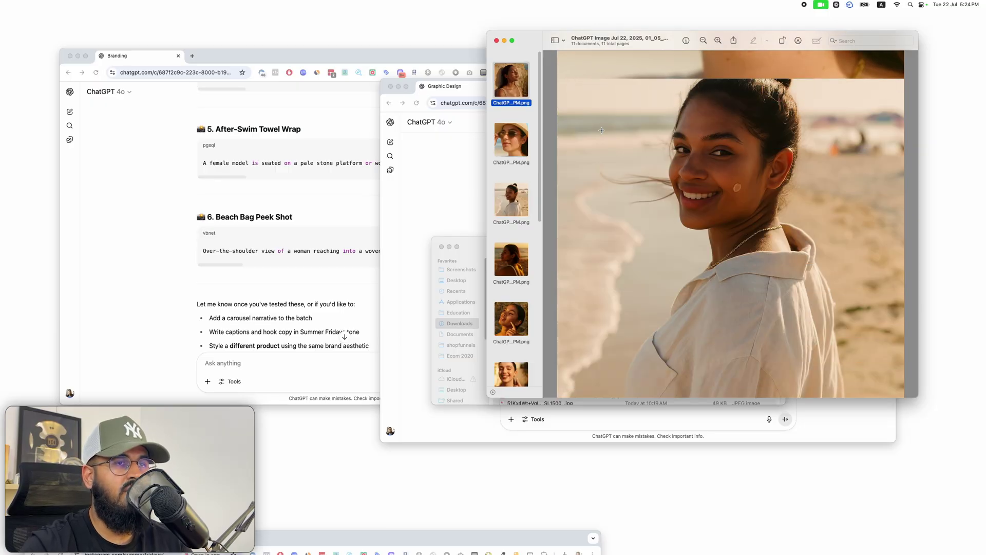
scroll(602, 130, "down", 5)
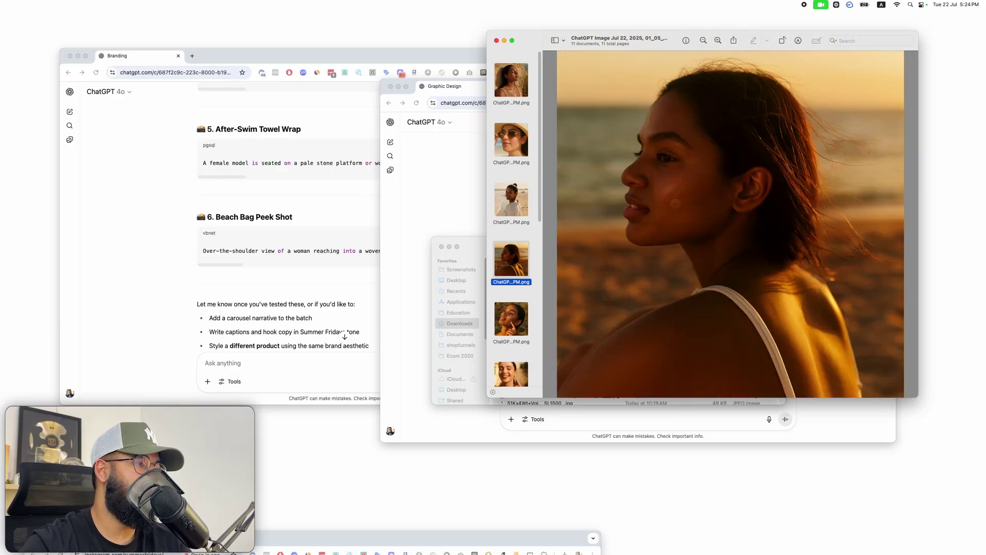
key("ctrl+Up")
left_click(621, 411)
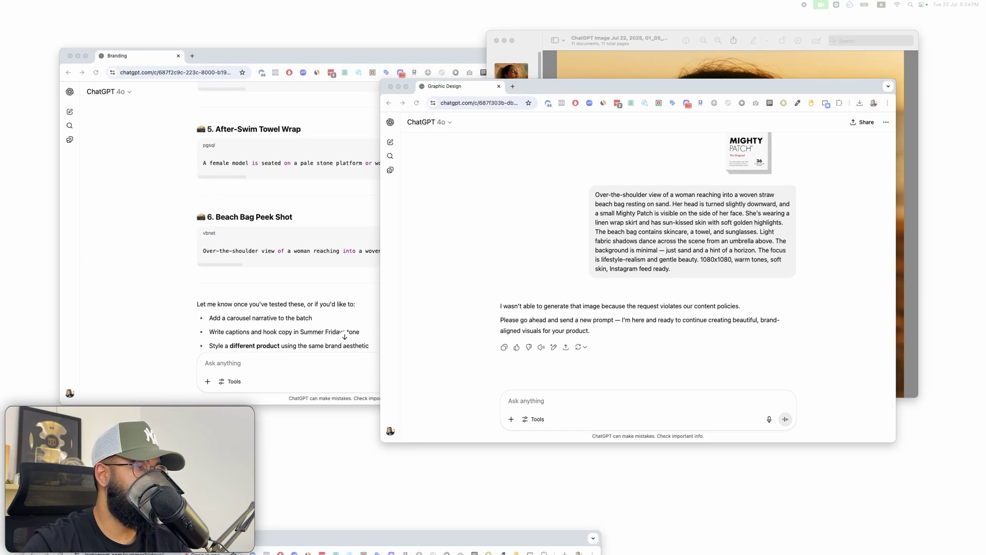
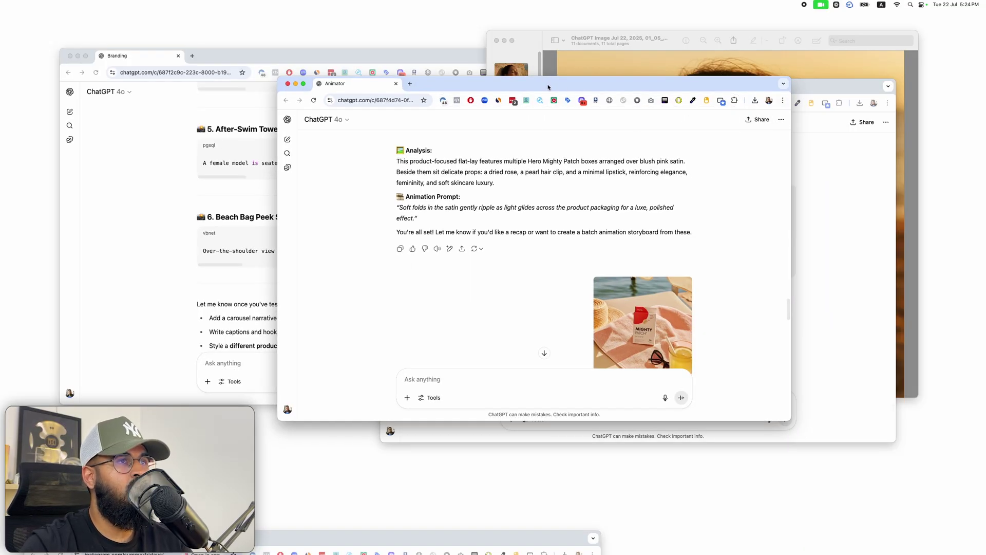
Step: Bring the Animator chat in front of the other windows and view its opening Ecommerce Image Animator Assistant prompt
left_click_drag(559, 91, 548, 554)
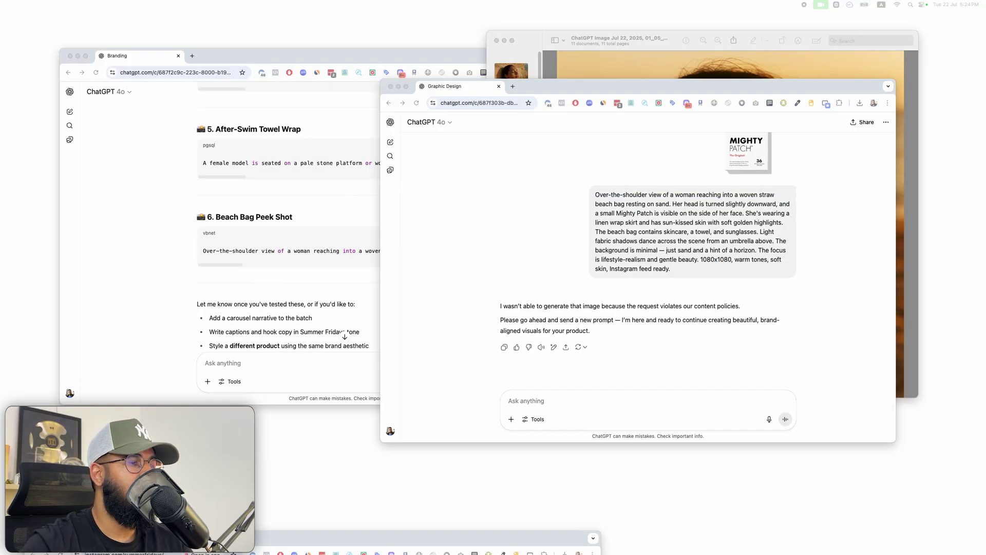
left_click_drag(548, 554, 495, 183)
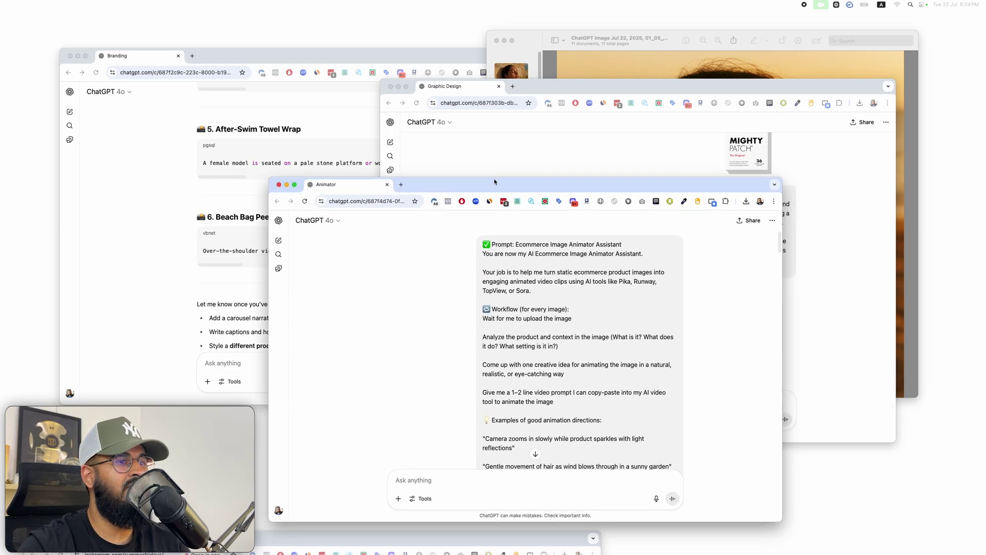
double_click(521, 194)
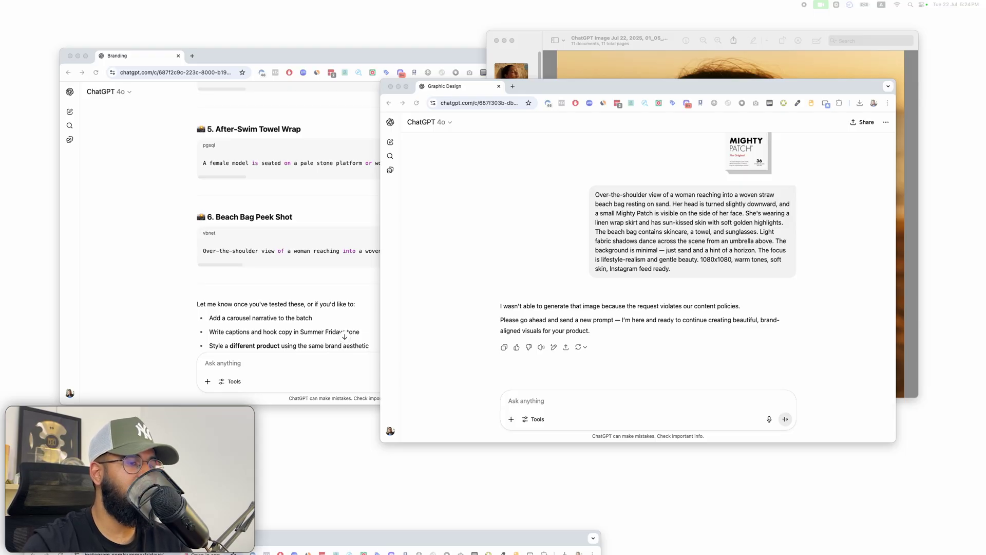
left_click_drag(575, 75, 568, 63)
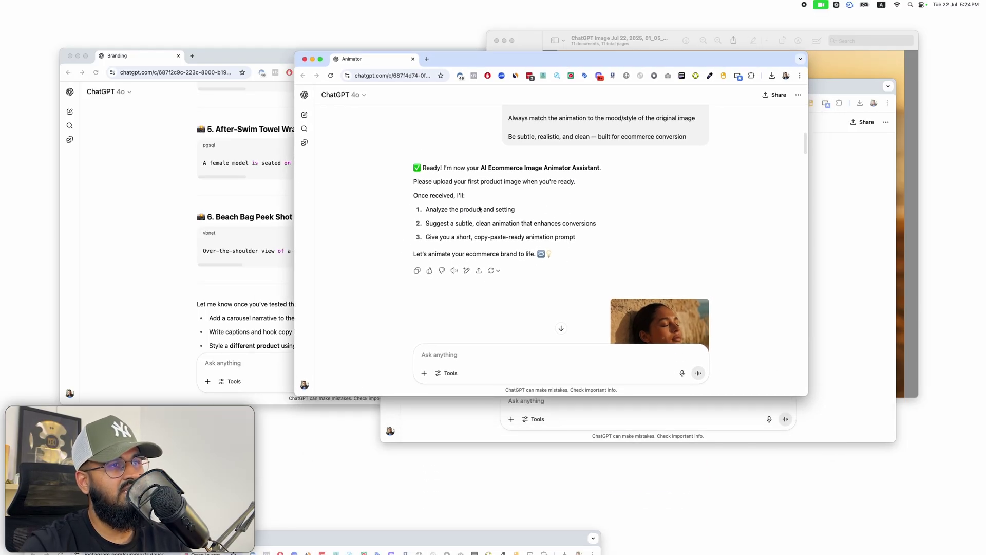
Step: Review the Animator chat's analyses, highlighting the animation prompts for the stone-wall portrait and the golden-hour close-up
scroll(480, 209, "down", 4)
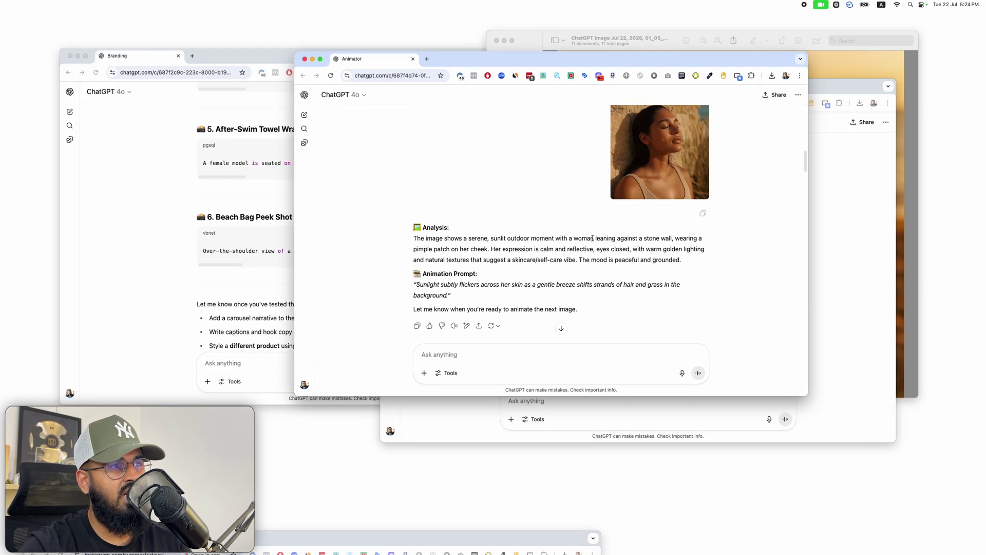
left_click_drag(446, 297, 392, 294)
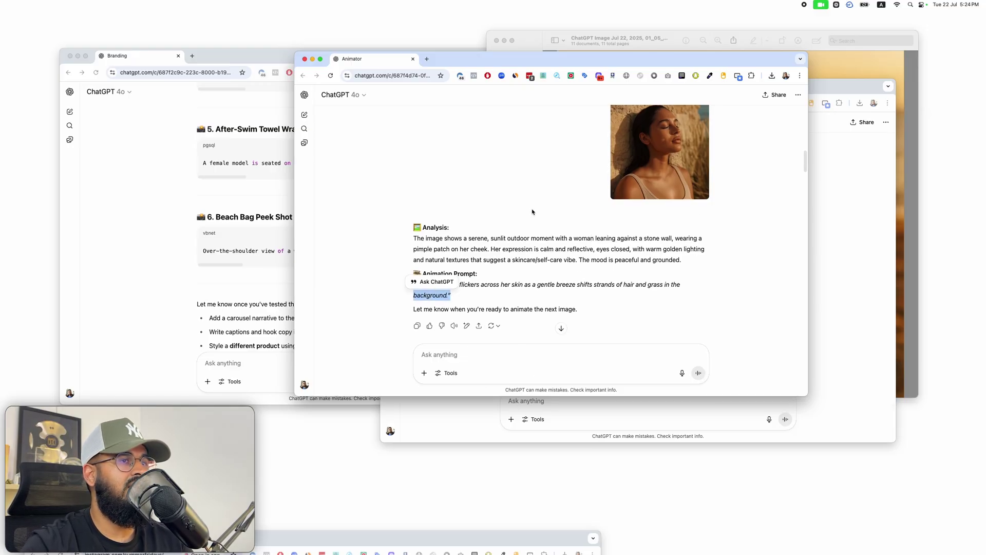
scroll(560, 328, "down", 8)
scroll(590, 210, "down", 3)
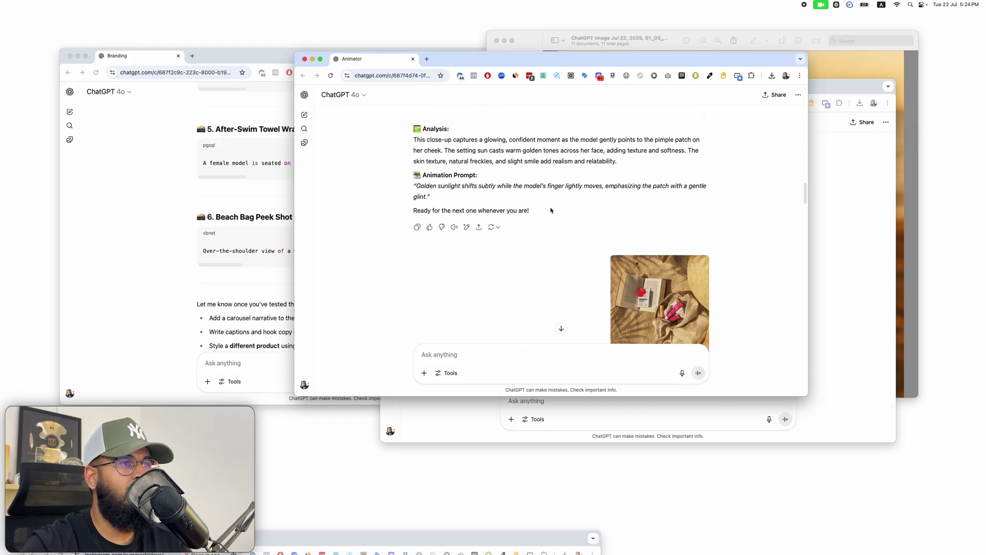
left_click_drag(426, 200, 410, 182)
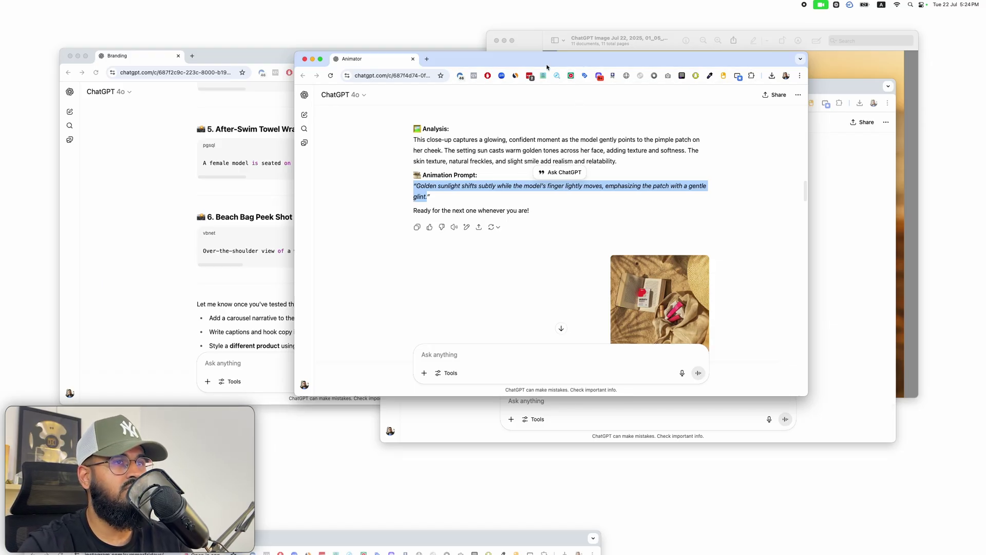
scroll(544, 138, "up", 5)
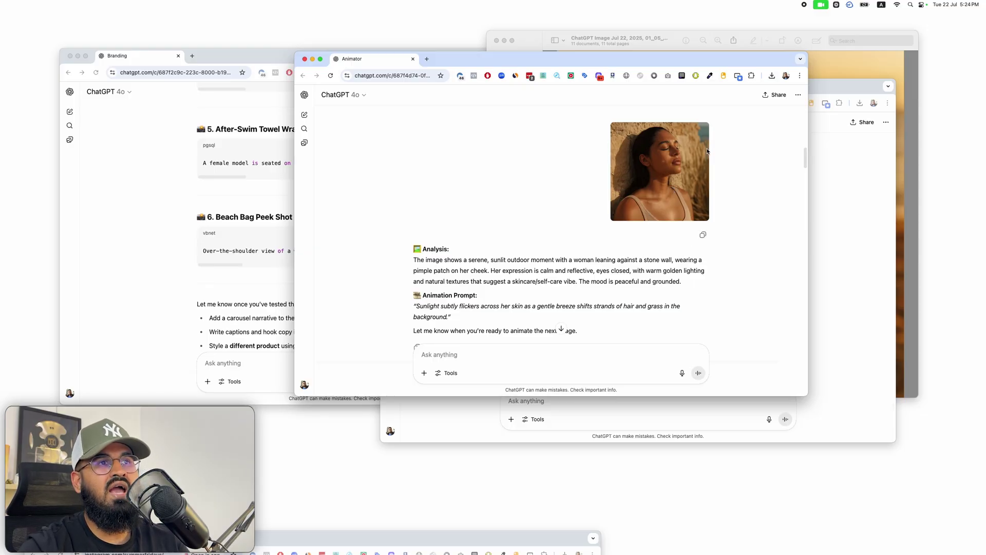
left_click_drag(451, 317, 409, 294)
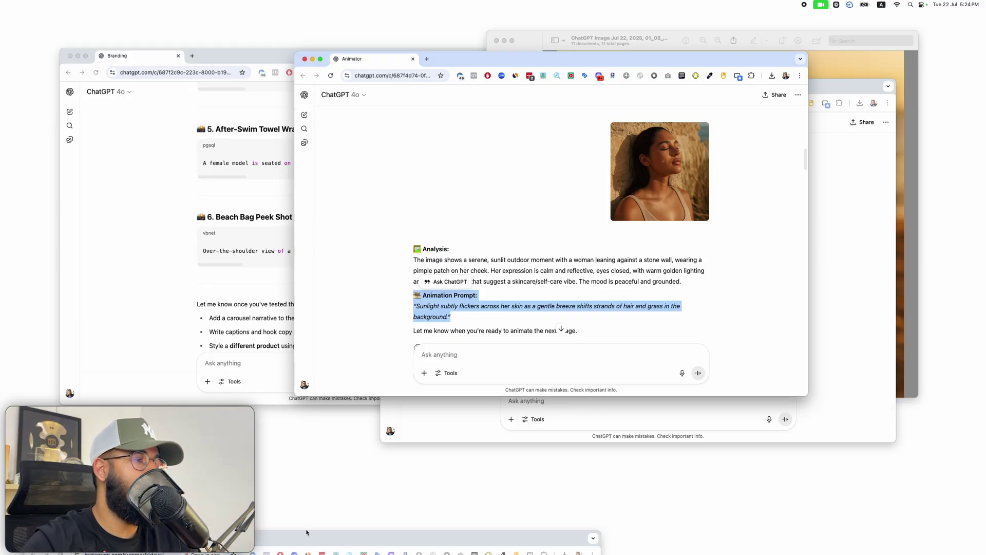
Step: Switch to TopView, open the Image/Text to Video tool, and view the earlier portrait clips with their prompts
left_click(307, 554)
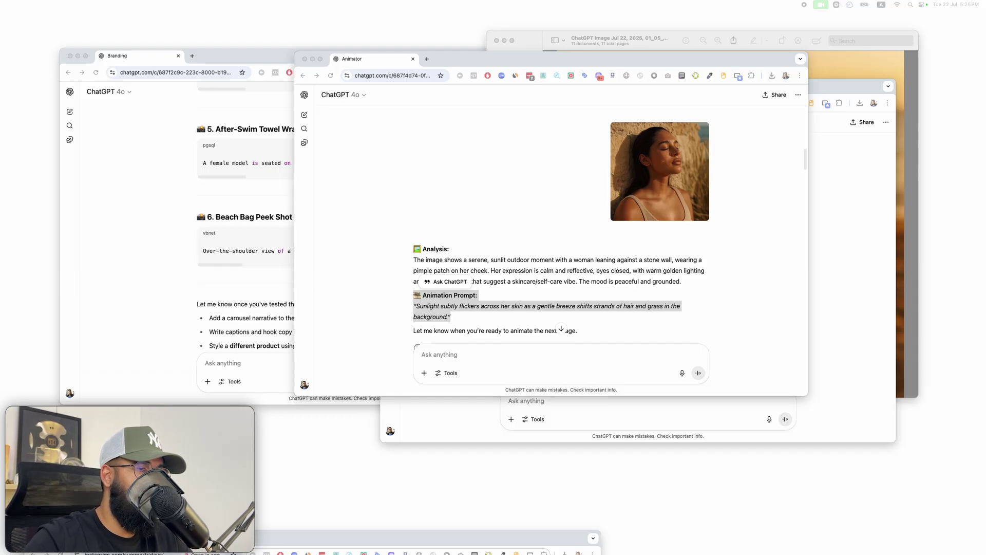
left_click_drag(462, 554, 532, 59)
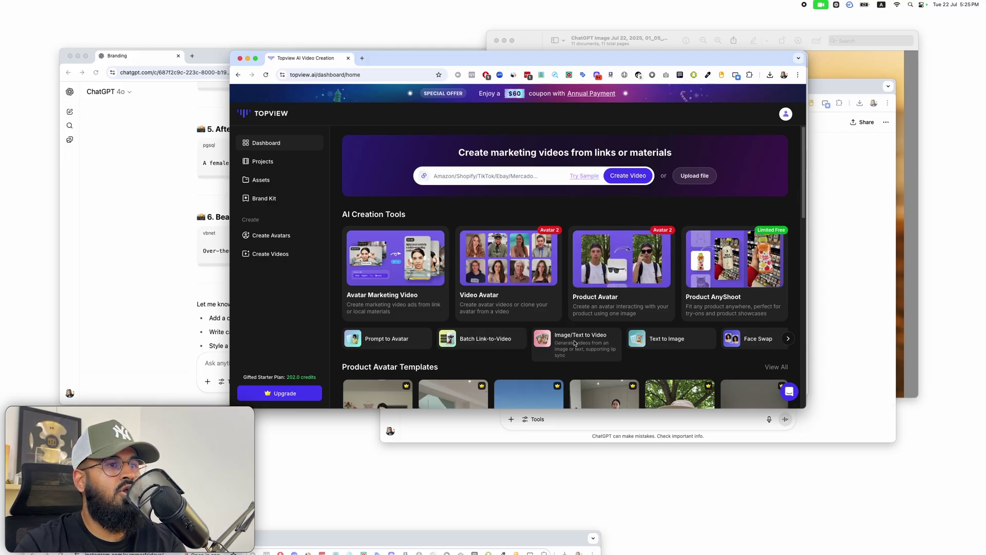
left_click(574, 341)
scroll(505, 301, "down", 15)
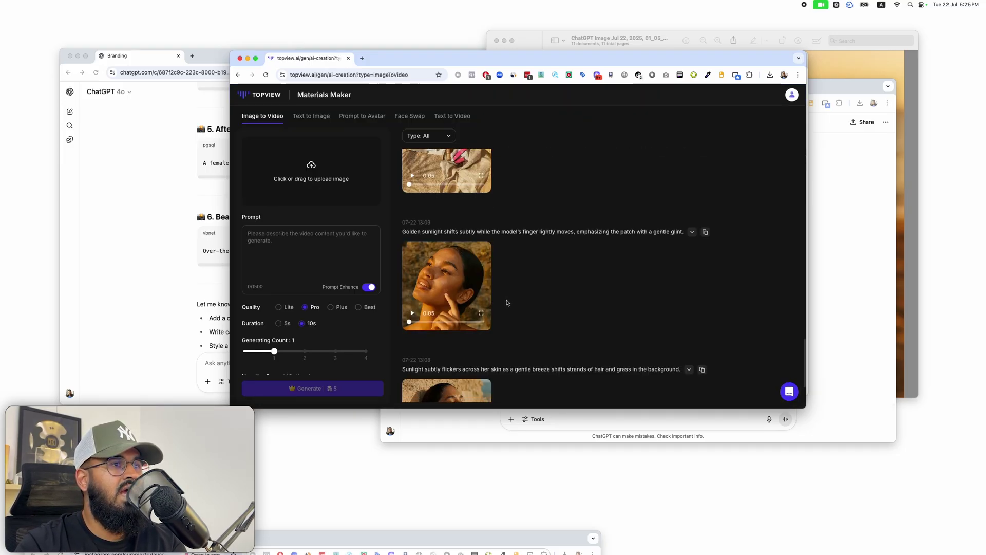
mouse_move(447, 336)
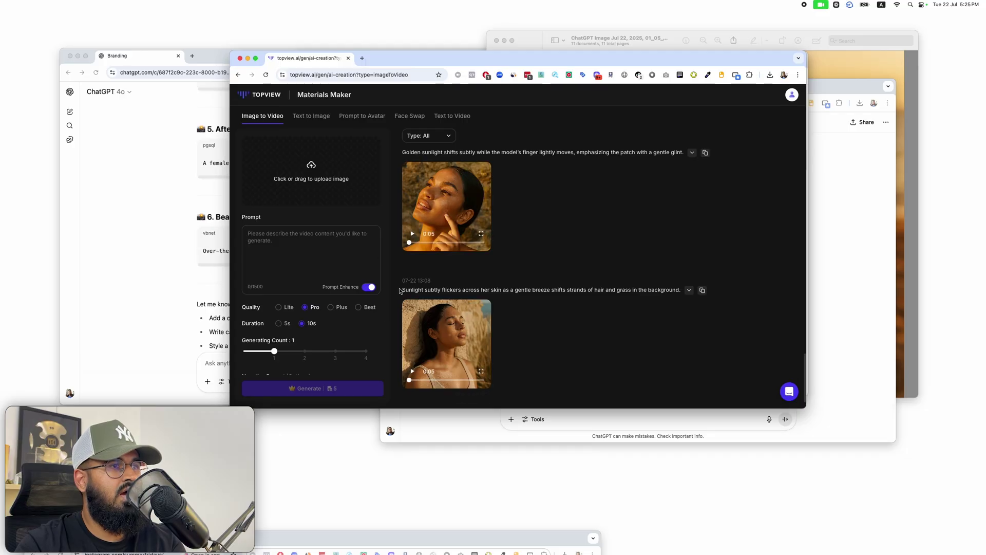
Step: Upload a portrait of a smiling woman from the Downloads folder as the Image to Video source
left_click(315, 177)
left_click(473, 276)
left_click(634, 364)
Step: Return to the Animator chat, highlight the stone-wall portrait's animation prompt, and view the golden-hour close-up's prompt
left_click(132, 184)
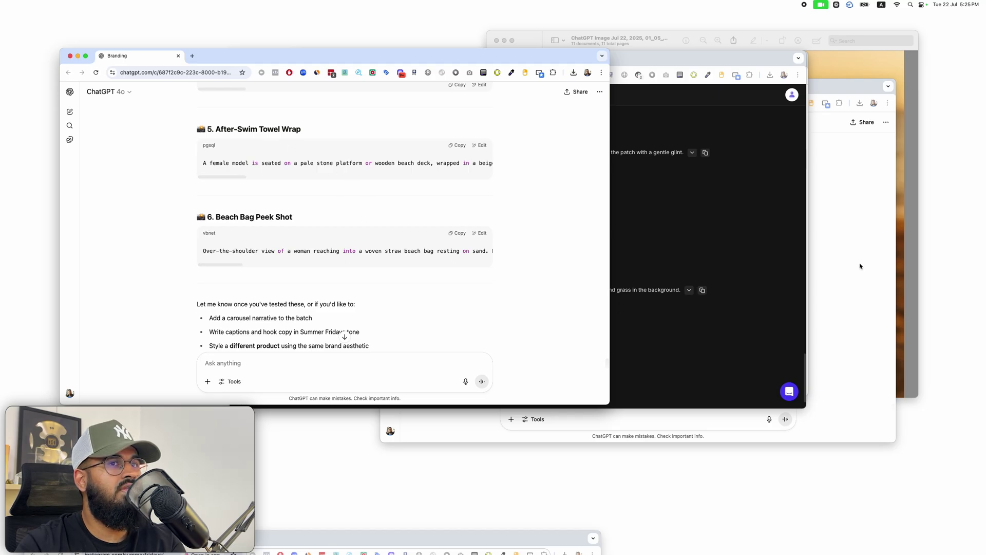
key("ctrl+Up")
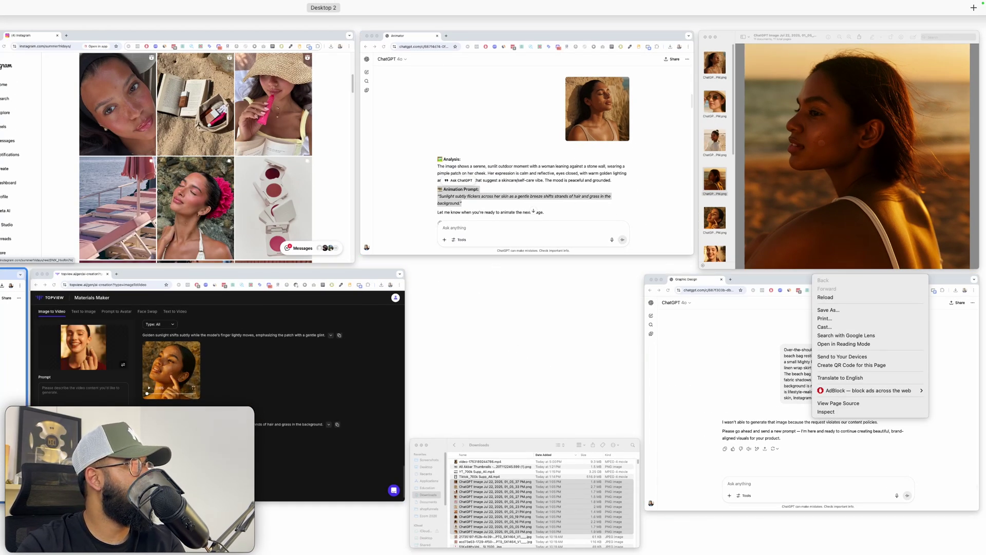
left_click(435, 124)
left_click_drag(450, 318, 414, 306)
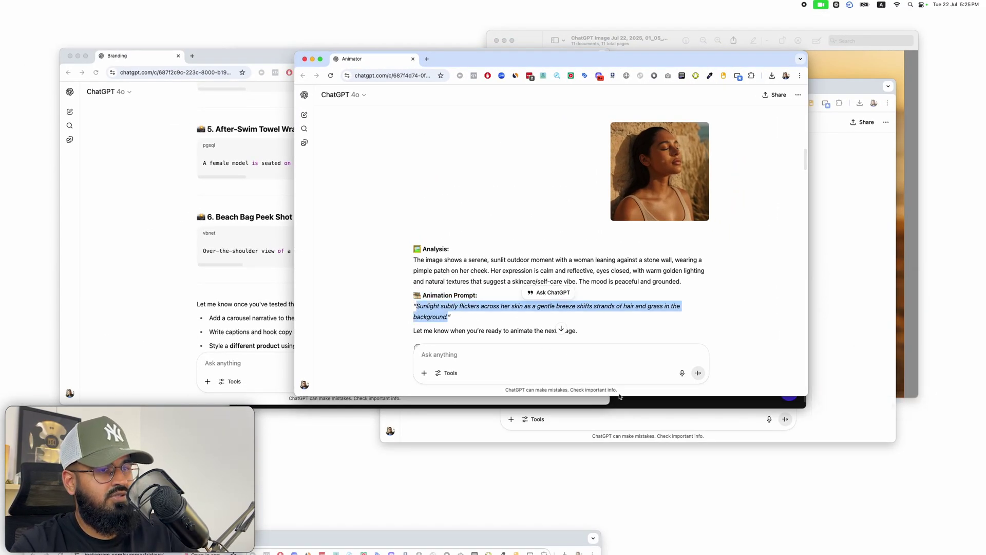
scroll(631, 394, "down", 4)
scroll(631, 394, "down", 1)
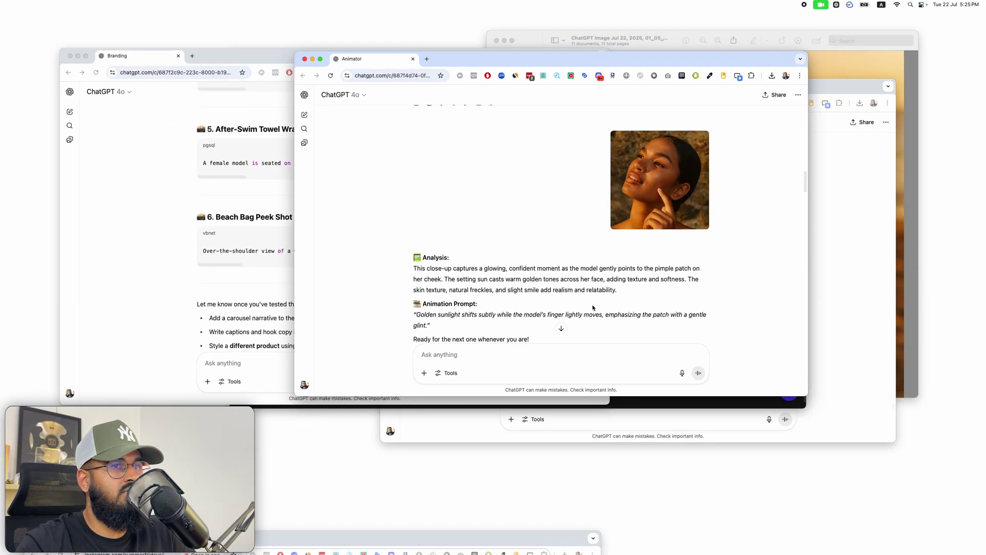
Step: Check the uploaded portrait in TopView and look through the Animator chat for its matching animation prompt
left_click(837, 381)
key("ctrl+Up")
left_click(285, 324)
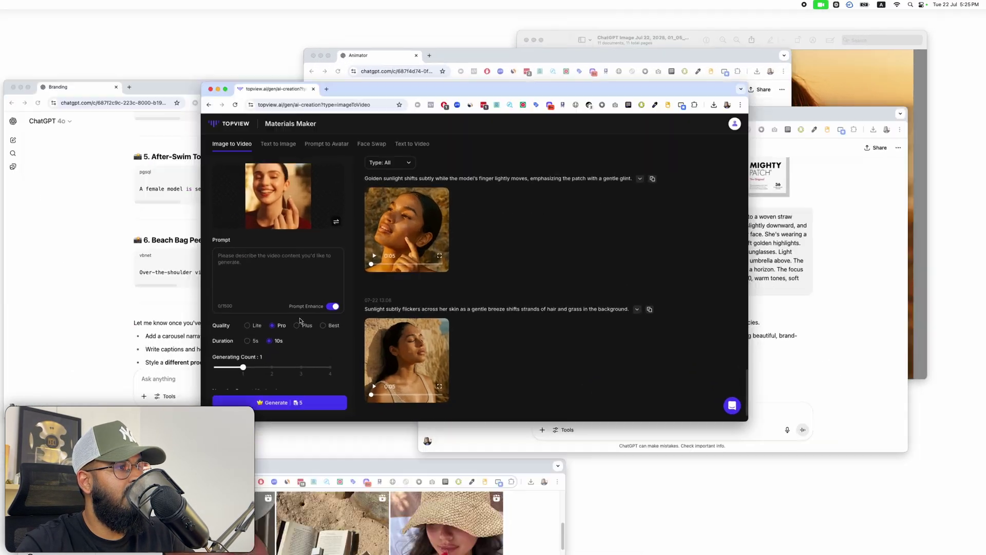
key("ctrl+Up")
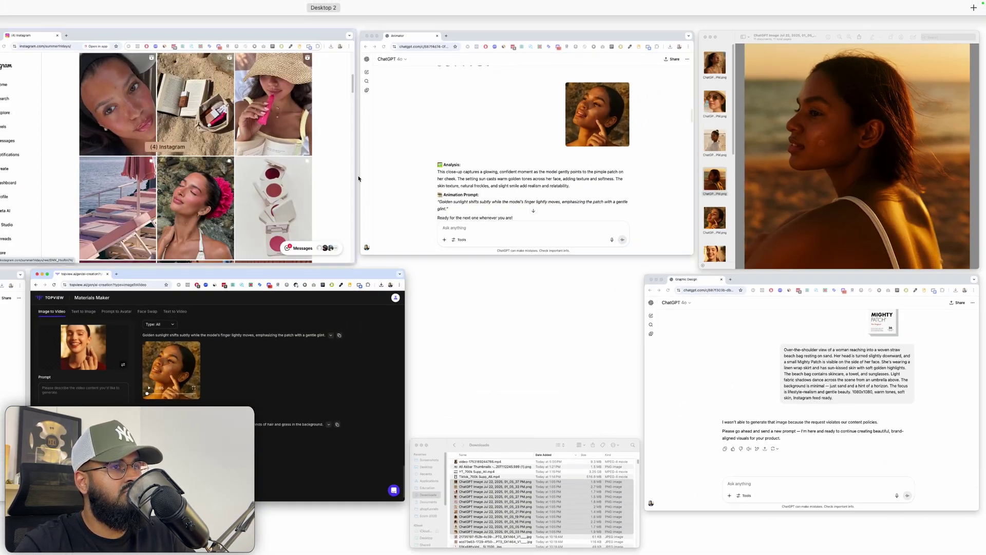
left_click(619, 208)
scroll(619, 209, "down", 15)
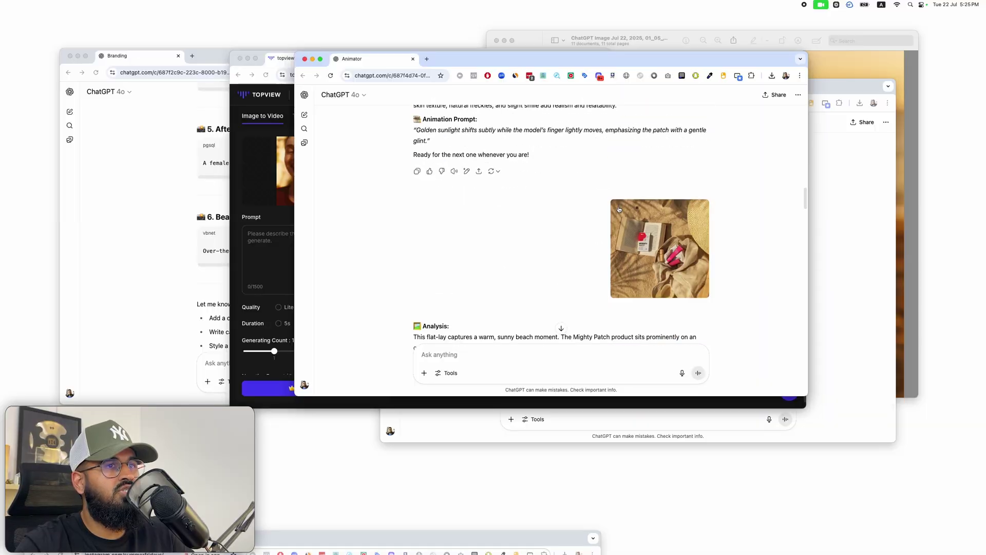
scroll(619, 209, "up", 20)
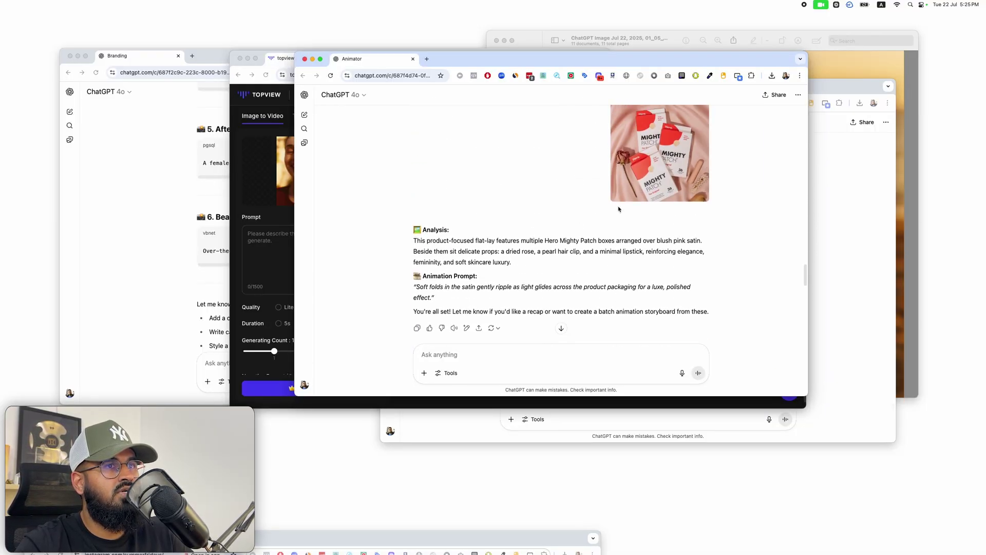
Step: Replace TopView's source image with the golden-hour close-up of the model pointing to her cheek, previewing candidates in Downloads
left_click(275, 278)
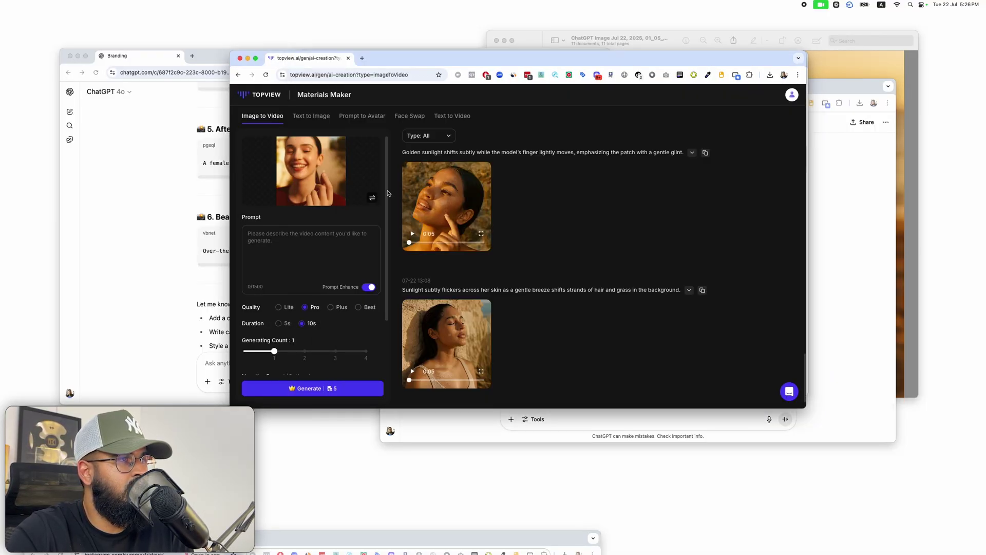
left_click(373, 198)
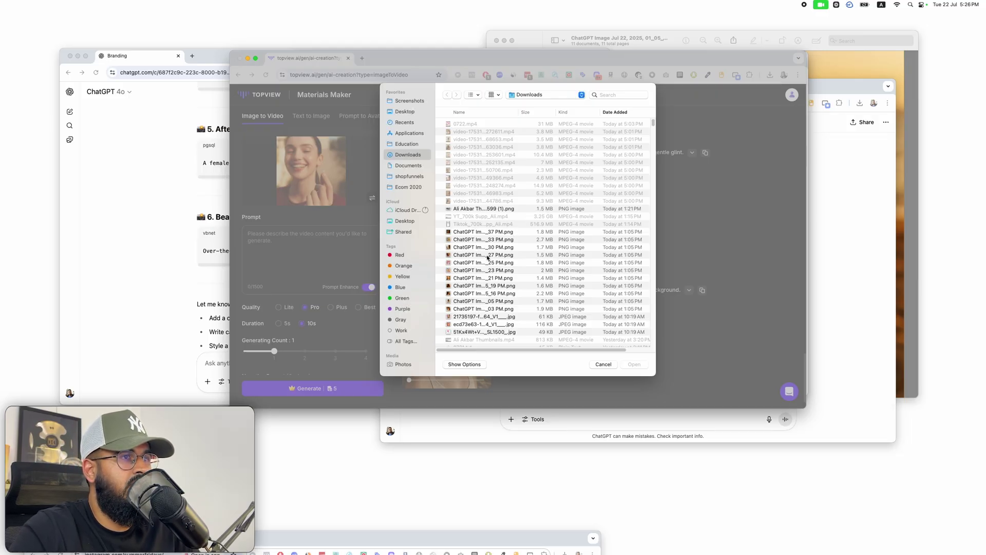
left_click(519, 255)
key("space")
key("Up")
key("Up")
key("Up")
key("Down")
key("Up")
key("space")
left_click(631, 363)
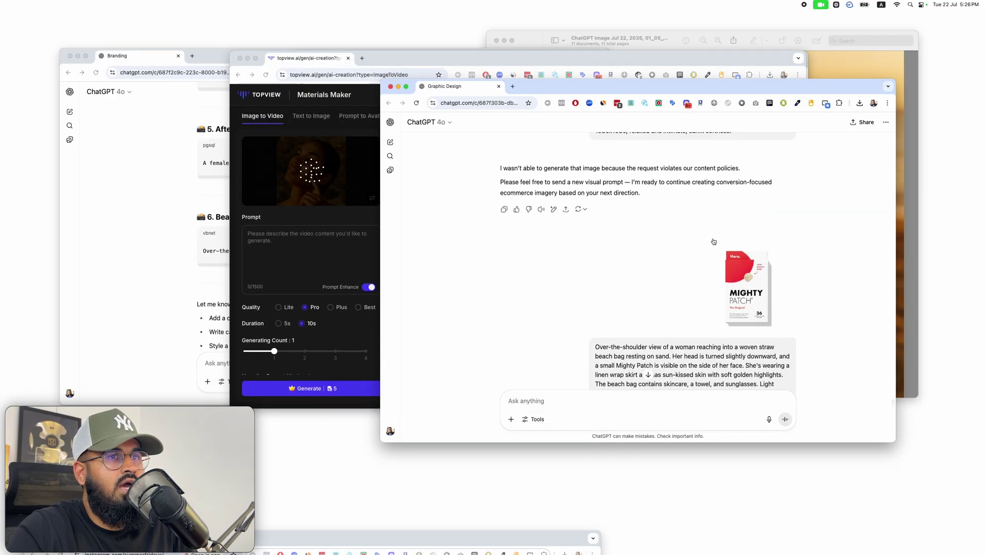
Step: Copy the golden-hour close-up's "Golden sunlight shifts subtly" prompt from the Animator chat into TopView, and set the duration to 5s
key("super+grave")
scroll(632, 237, "down", 5)
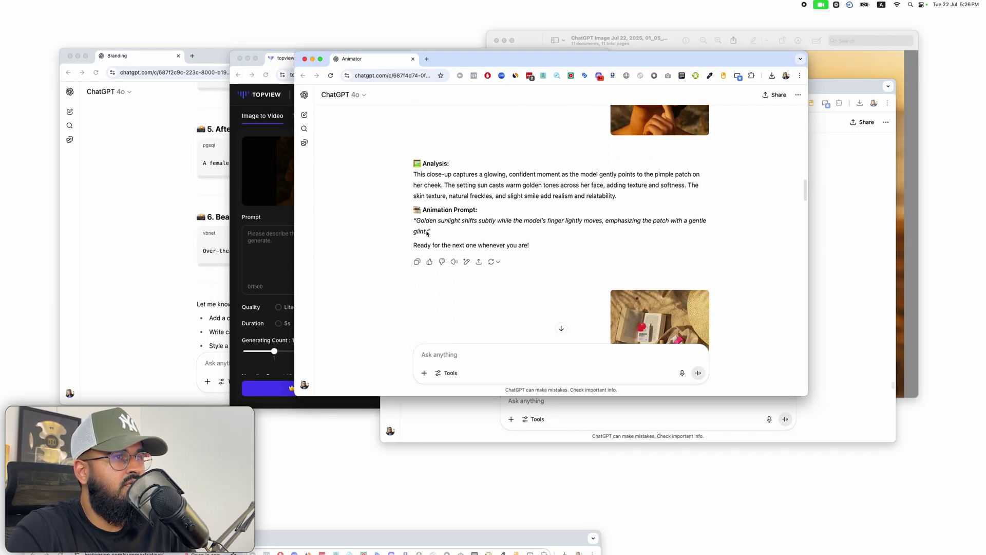
left_click_drag(428, 233, 416, 220)
key("super+c")
left_click(282, 267)
key("super+v")
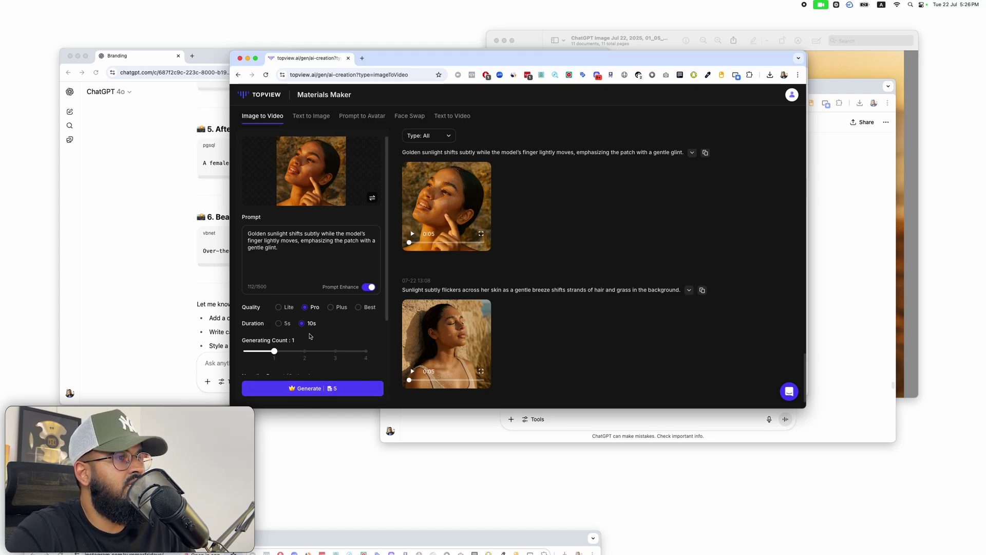
left_click(285, 323)
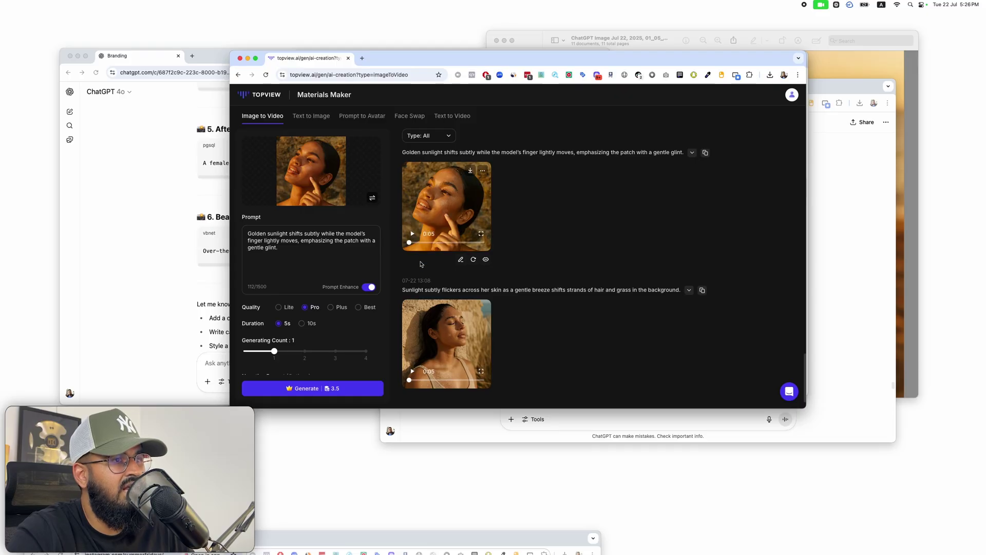
Step: Play the stone-wall clip in TopView, and preview the generated MP4 videos in Finder's Downloads folder
left_click(441, 358)
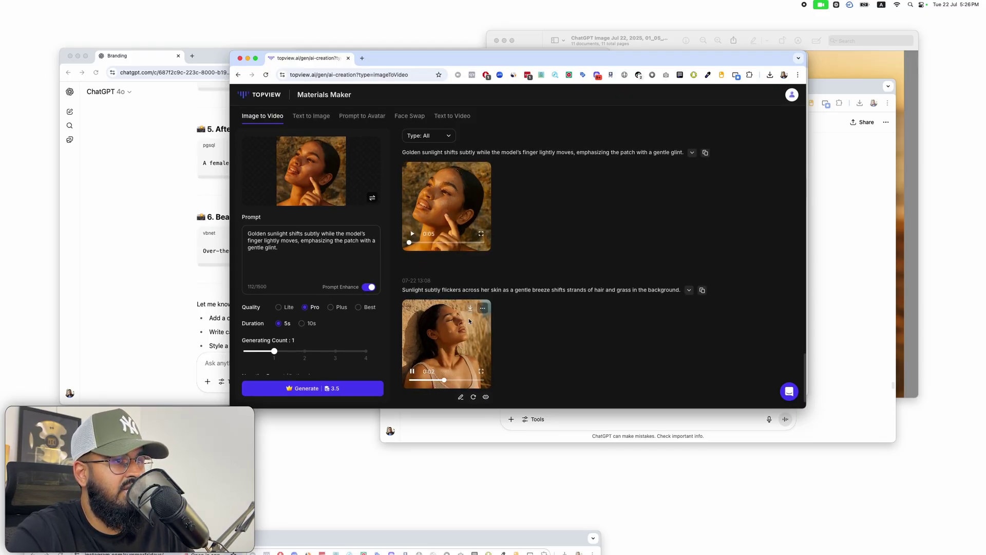
key("ctrl+Up")
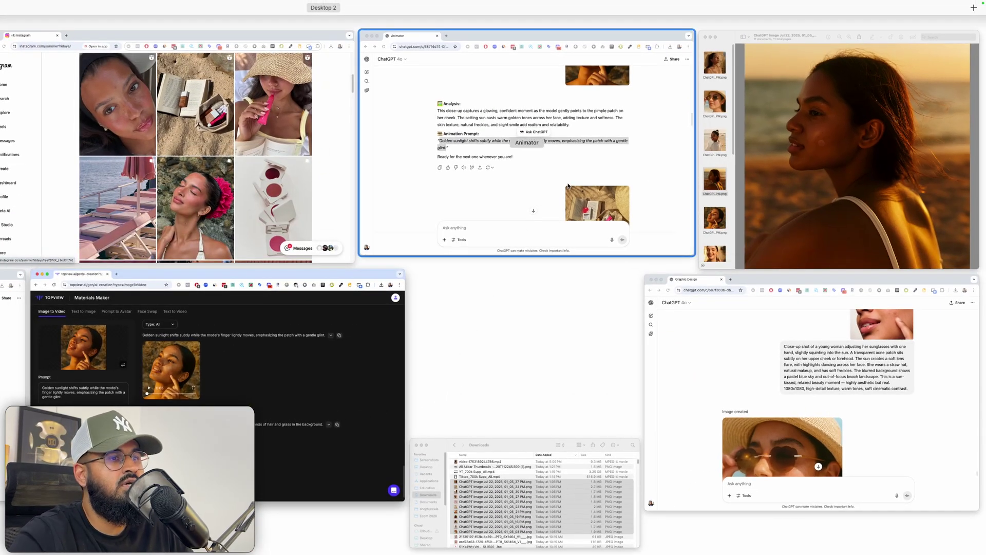
left_click(524, 492)
scroll(554, 361, "up", 5)
left_click(547, 343)
key("space")
key("Up")
key("Up")
key("Up")
key("Up")
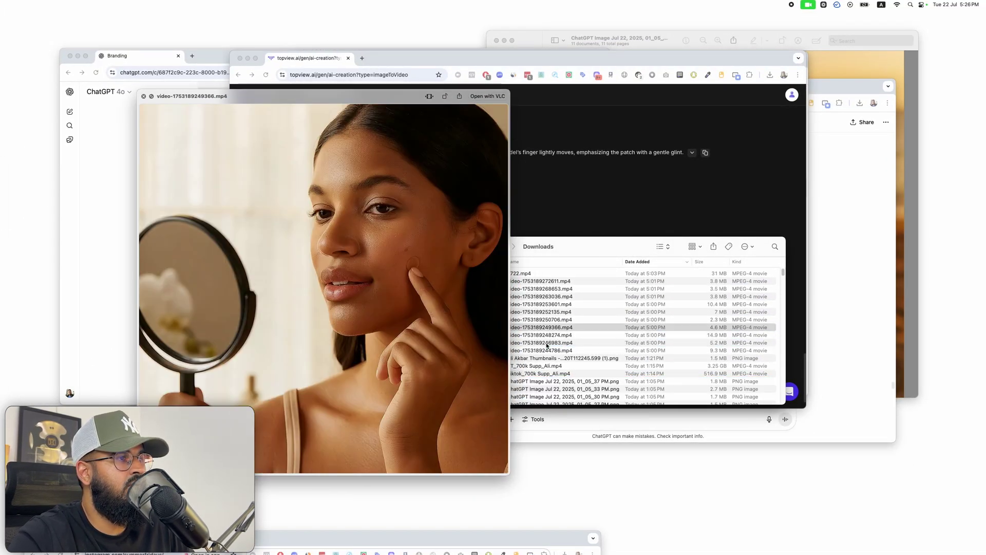
key("Up")
key("Up")
key("Up")
key("Up")
key("Up")
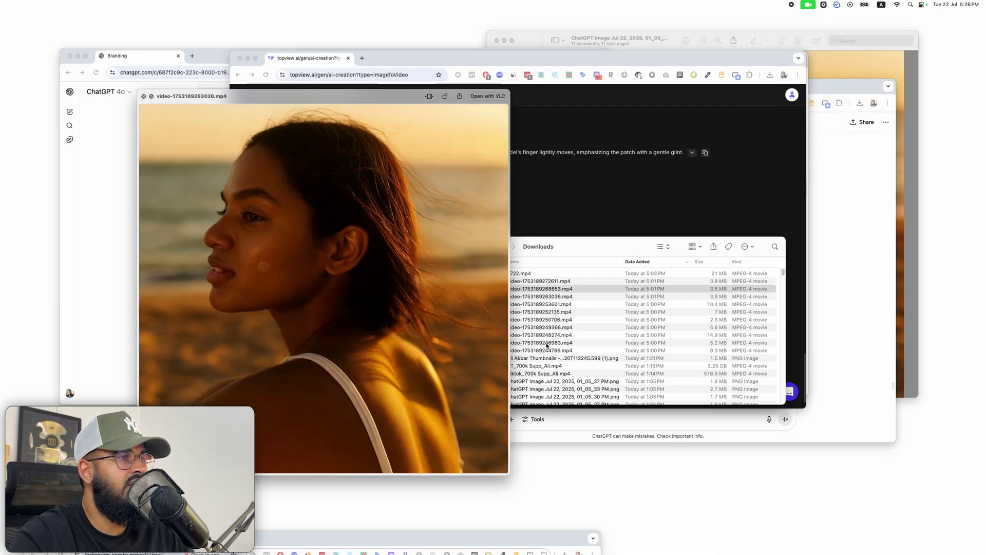
key("space")
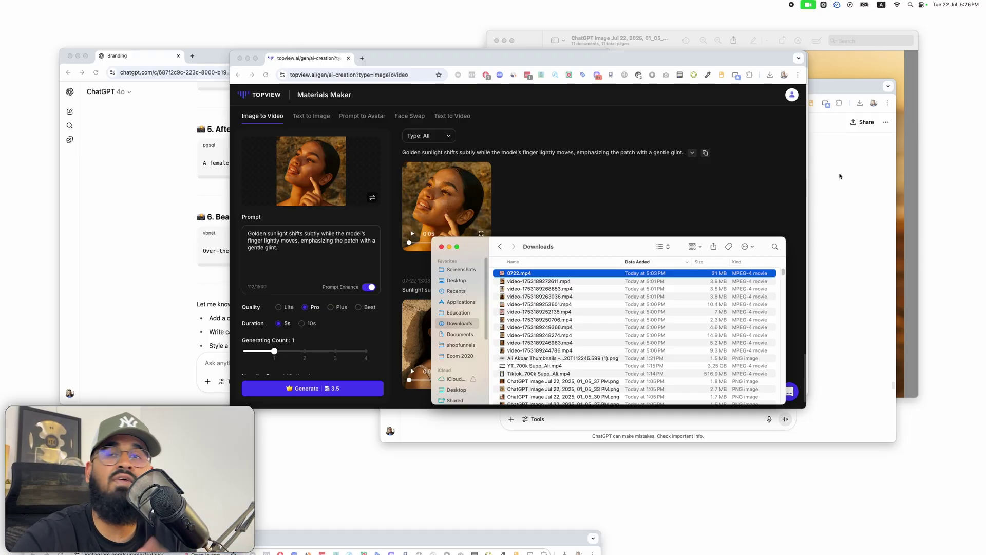
Step: Return to TopView and review the remaining video settings, down to the generating count and negative prompt
left_click(345, 285)
scroll(347, 289, "down", 2)
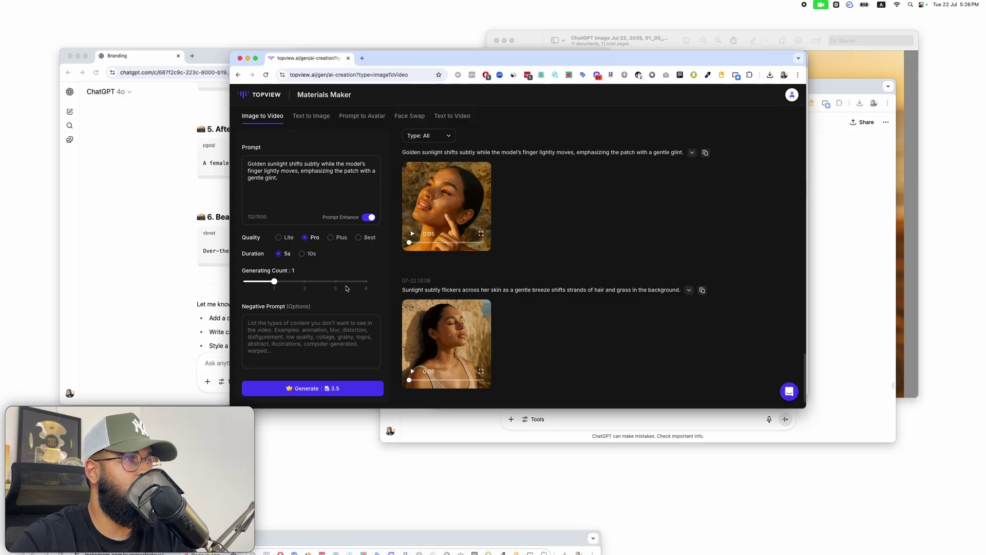
scroll(347, 275, "up", 4)
scroll(348, 262, "down", 3)
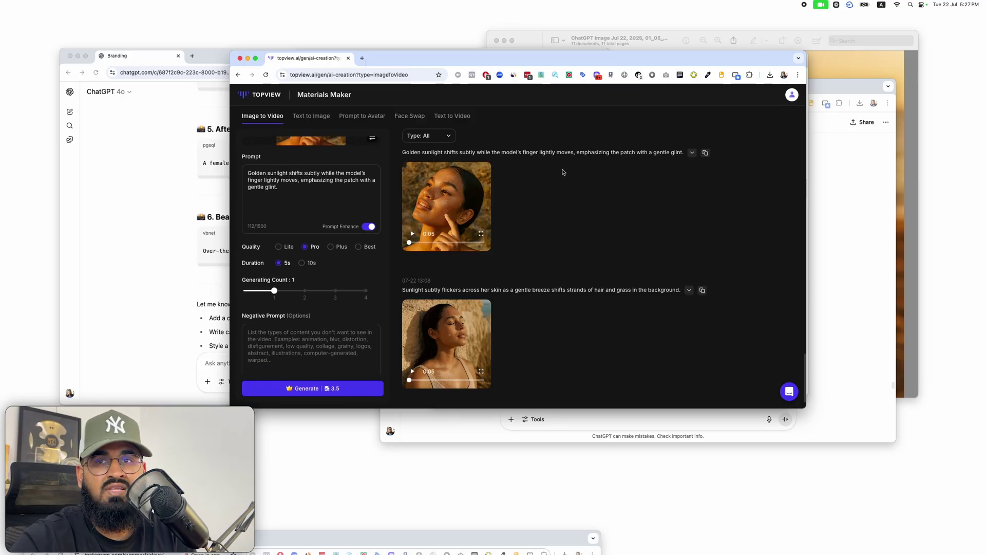
Step: Move the TopView and Finder windows out of the way, shift the Animator chat aside, and bring the Graphic Design chat forward
left_click_drag(549, 61, 514, 554)
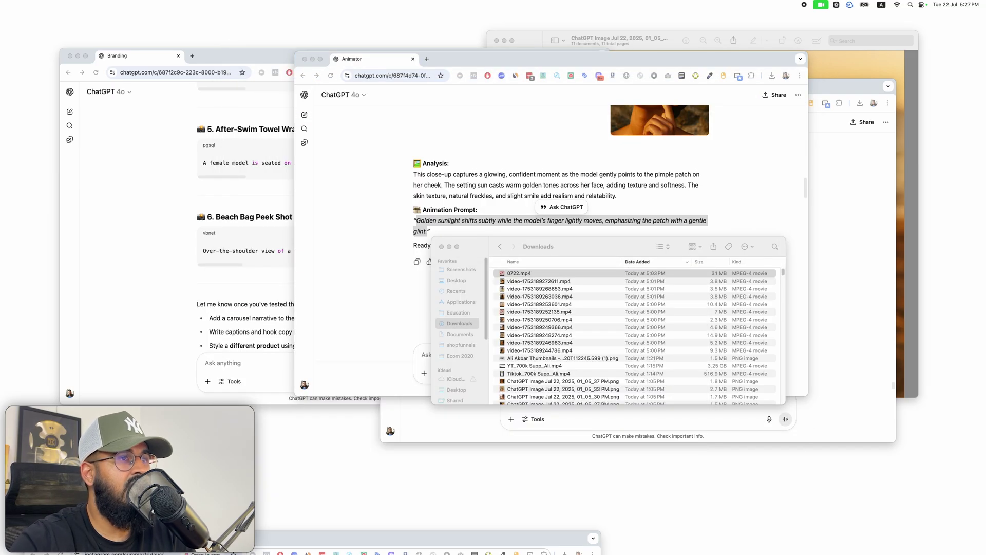
left_click(558, 244)
left_click_drag(557, 243, 544, 554)
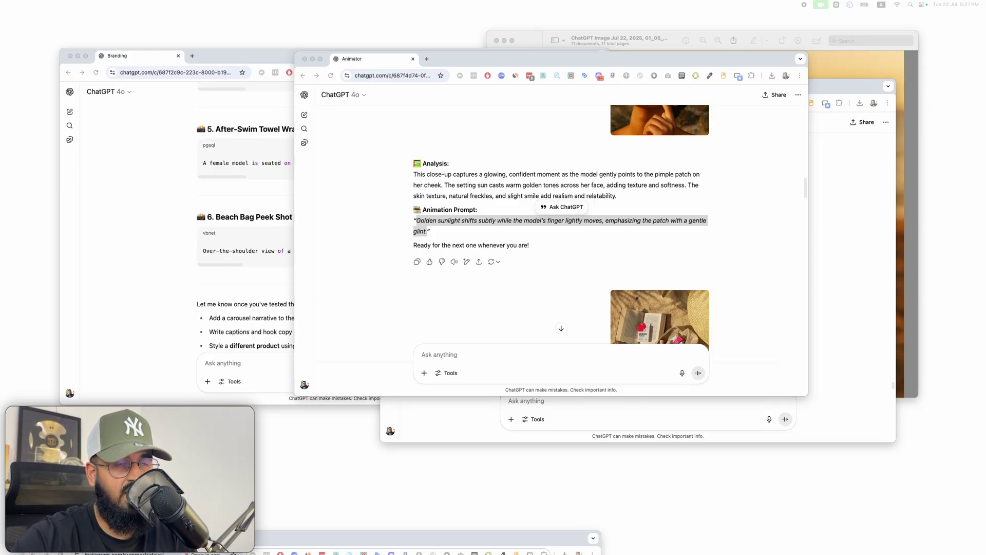
left_click_drag(462, 59, 439, 132)
left_click(567, 84)
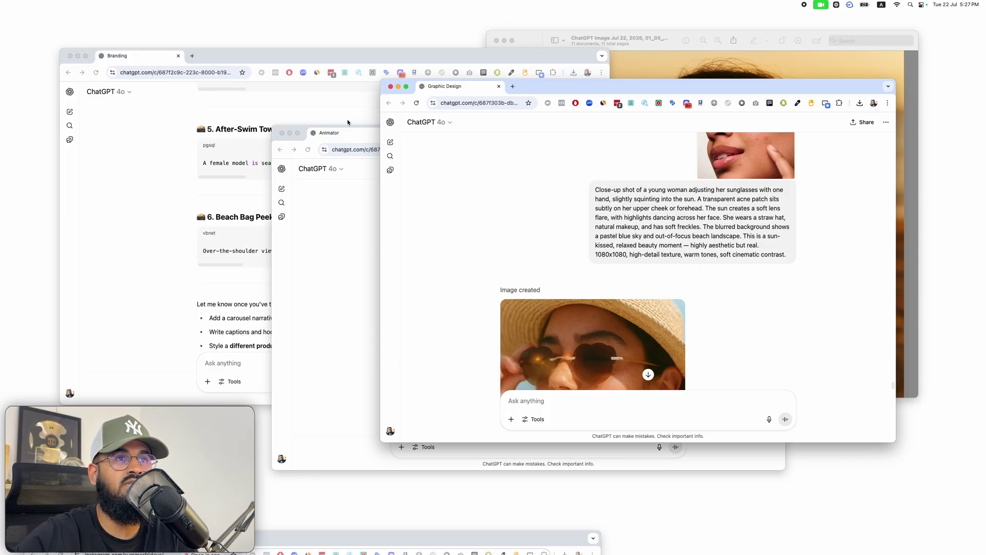
Step: Switch to the generated images in Preview and browse back to the portrait of the model leaning on the stone wall
left_click(634, 61)
scroll(672, 153, "down", 5)
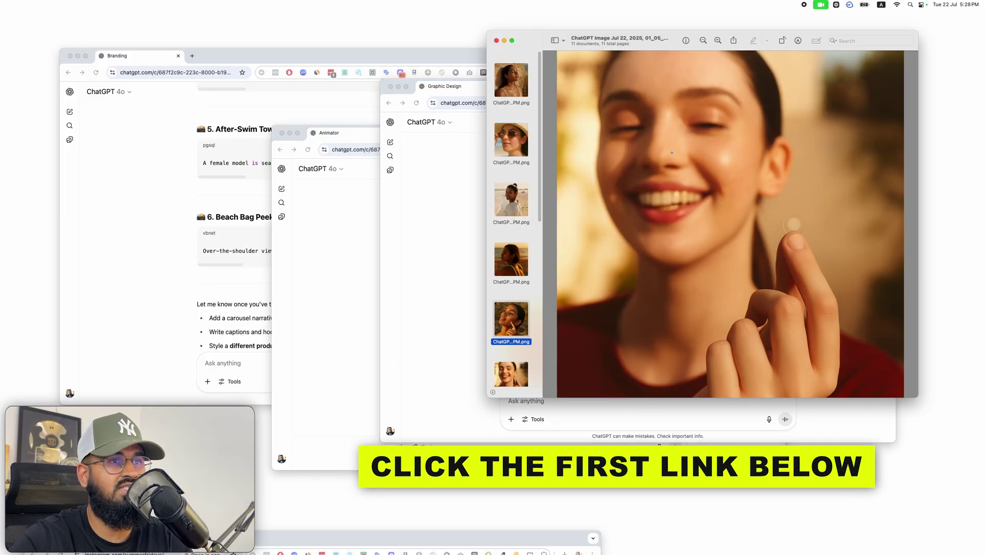
key("Up")
key("Up")
key("Up")
key("Up")
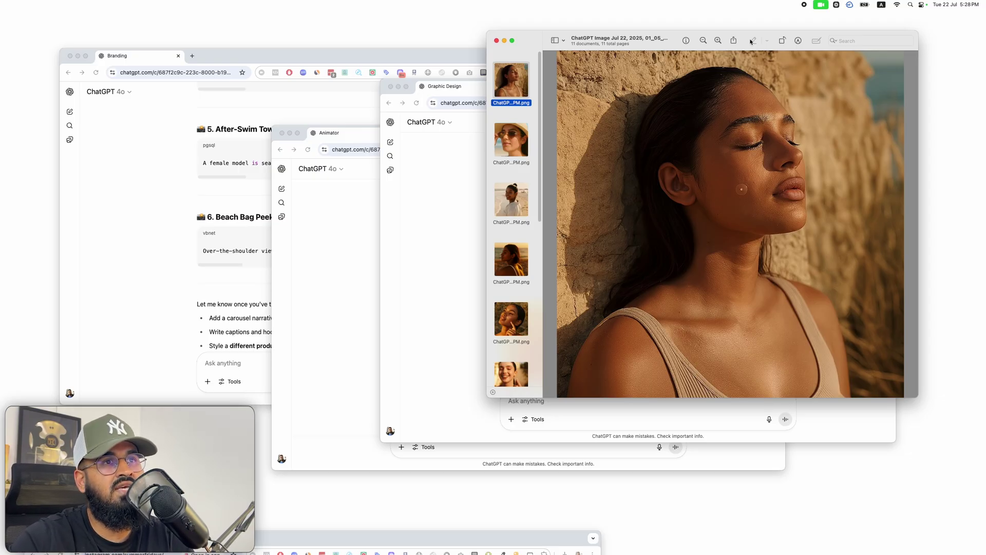
left_click_drag(640, 73, 849, 347)
left_click(867, 371)
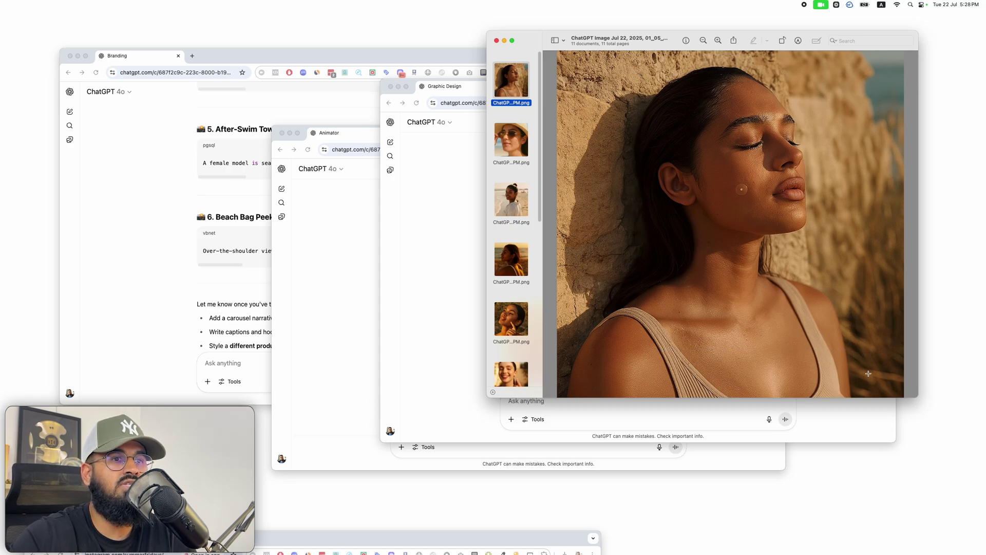
Step: Compare the stone-wall portrait with the following images, and mark the cheek patch area on the straw-hat and sunglasses close-up
key("Down")
key("Up")
key("Down")
key("Down")
key("Up")
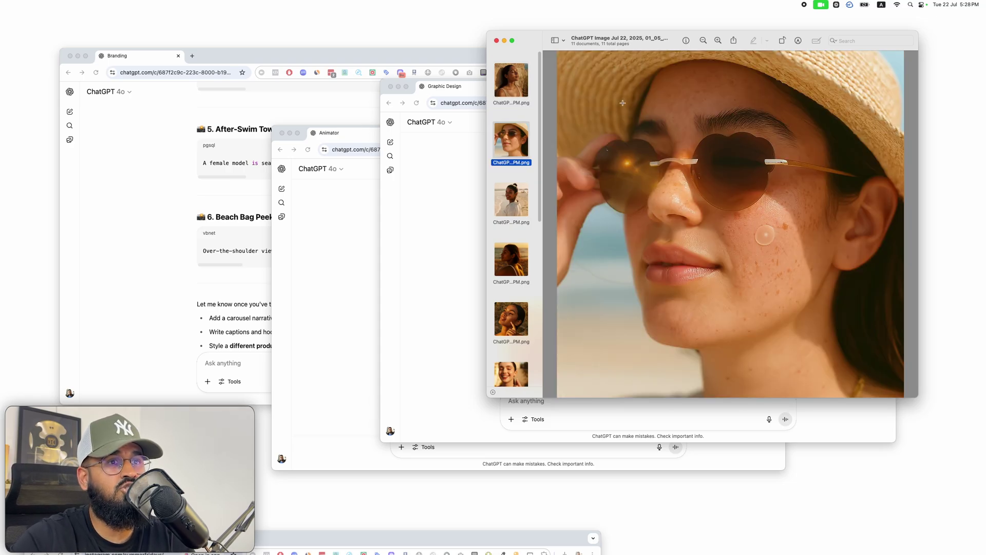
left_click_drag(710, 165, 853, 366)
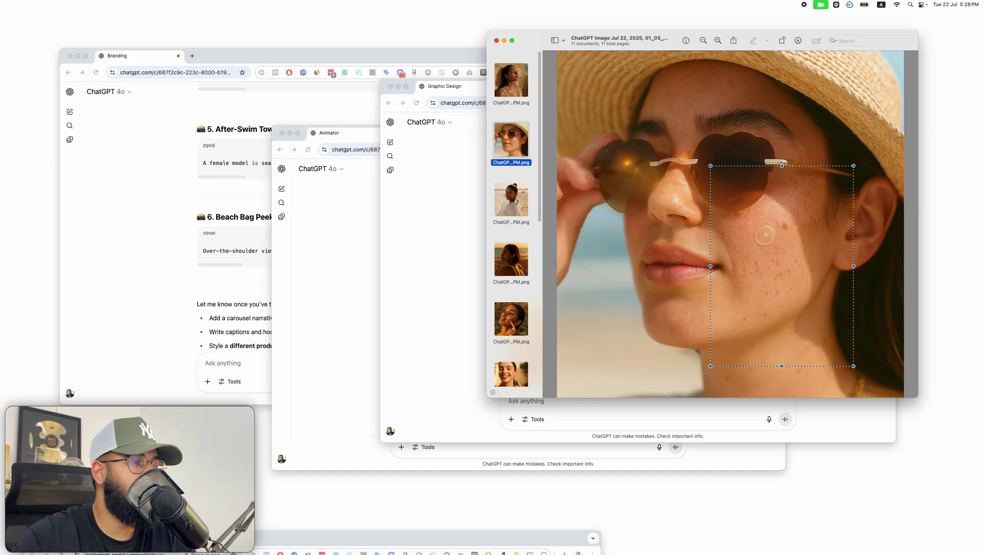
Step: Put away the TopView and Preview windows, and close the Instagram profile page
left_click_drag(570, 78, 590, 54)
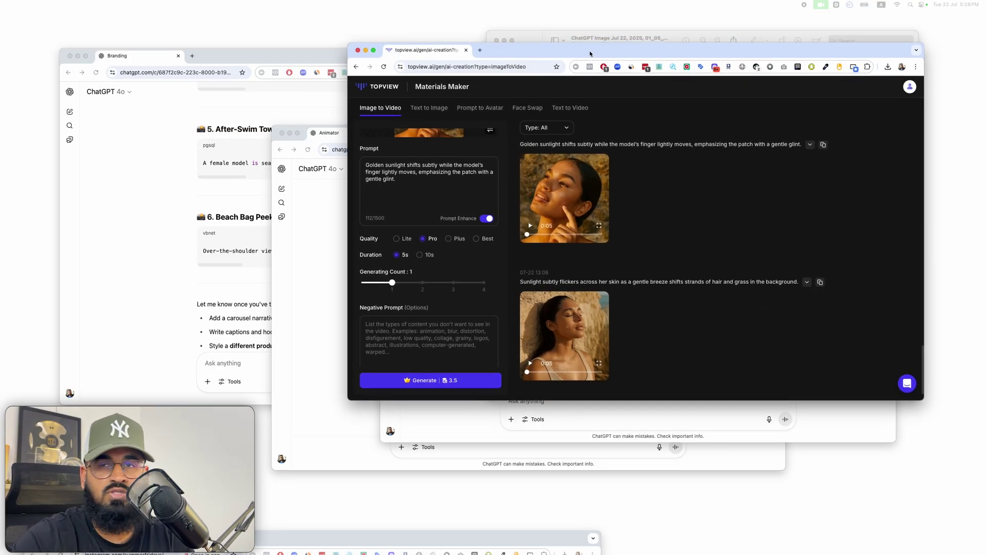
left_click_drag(590, 53, 284, 554)
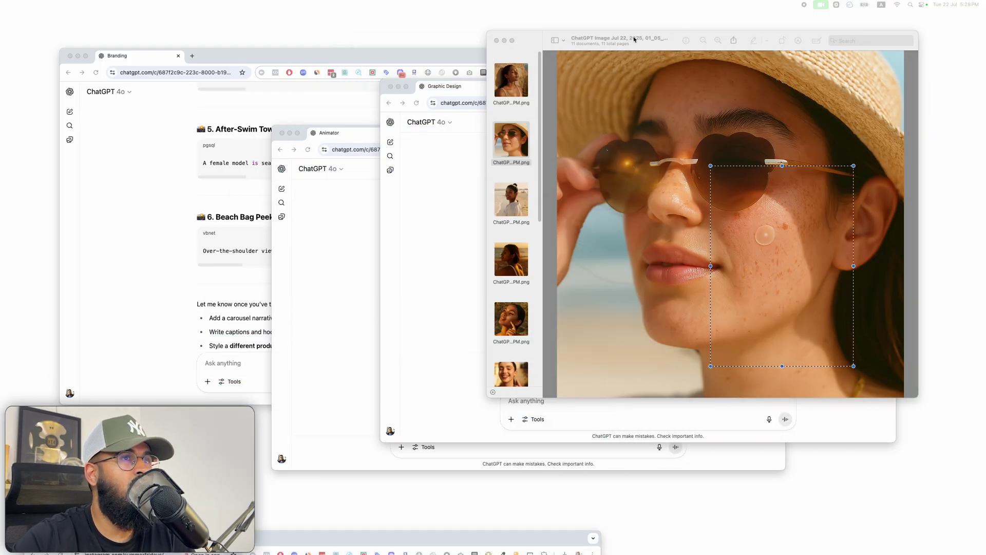
key("super+m")
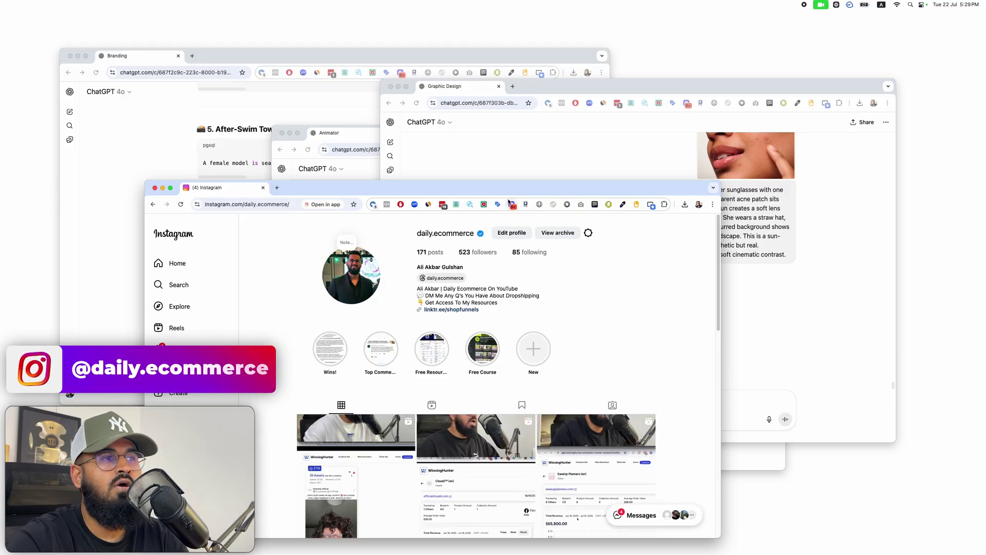
left_click_drag(503, 199, 655, 82)
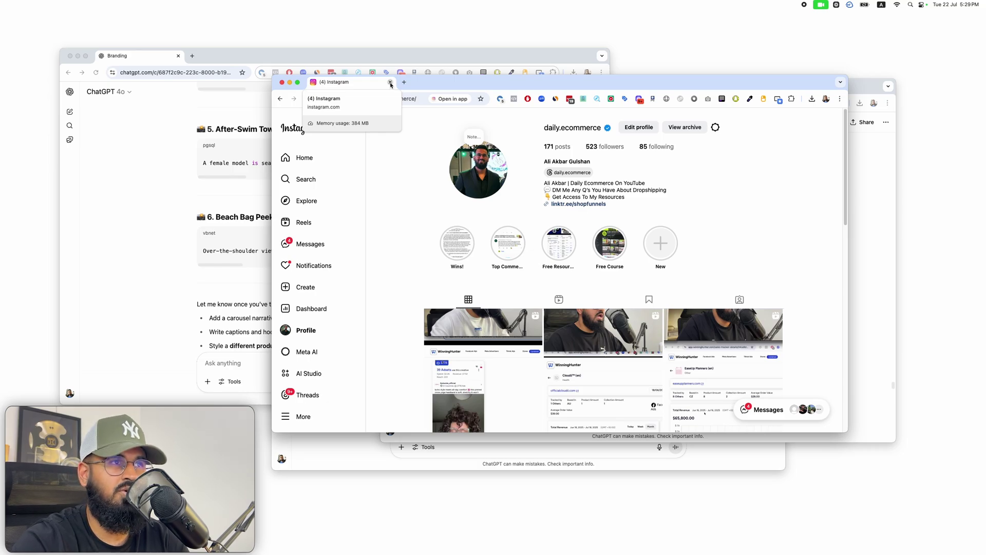
left_click(390, 83)
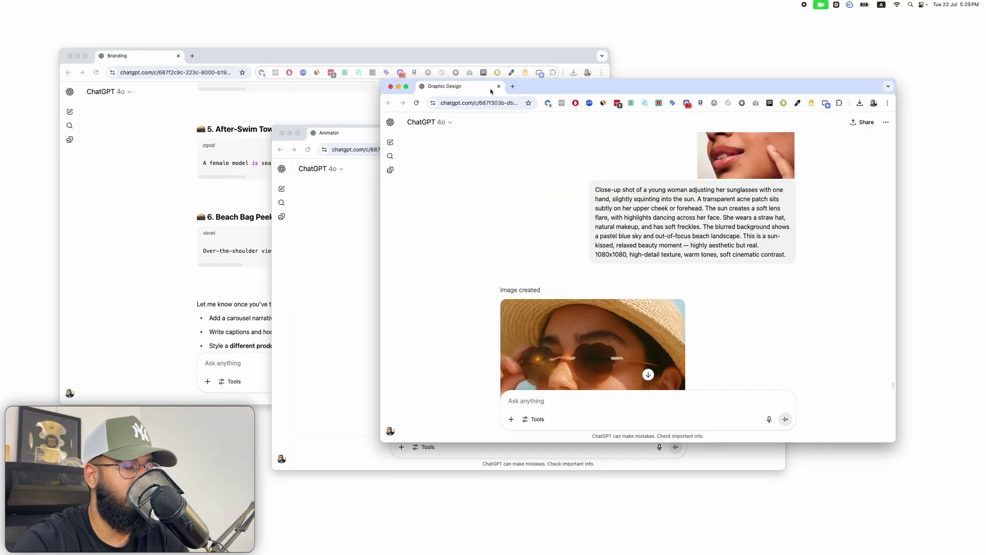